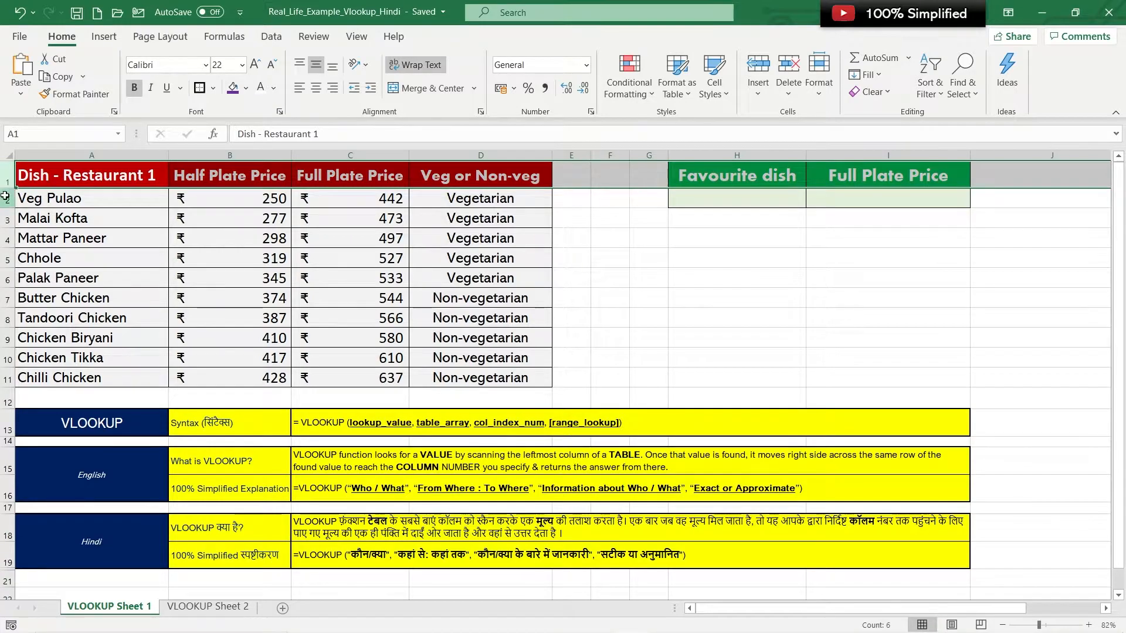
click(7, 200)
click(8, 218)
click(8, 239)
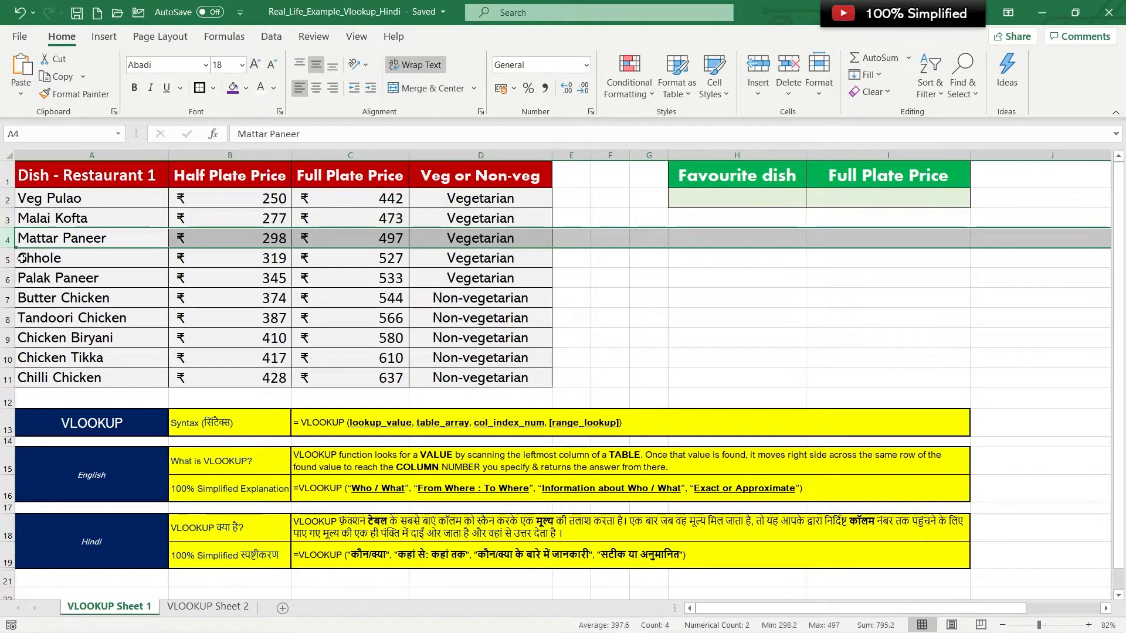
click(373, 330)
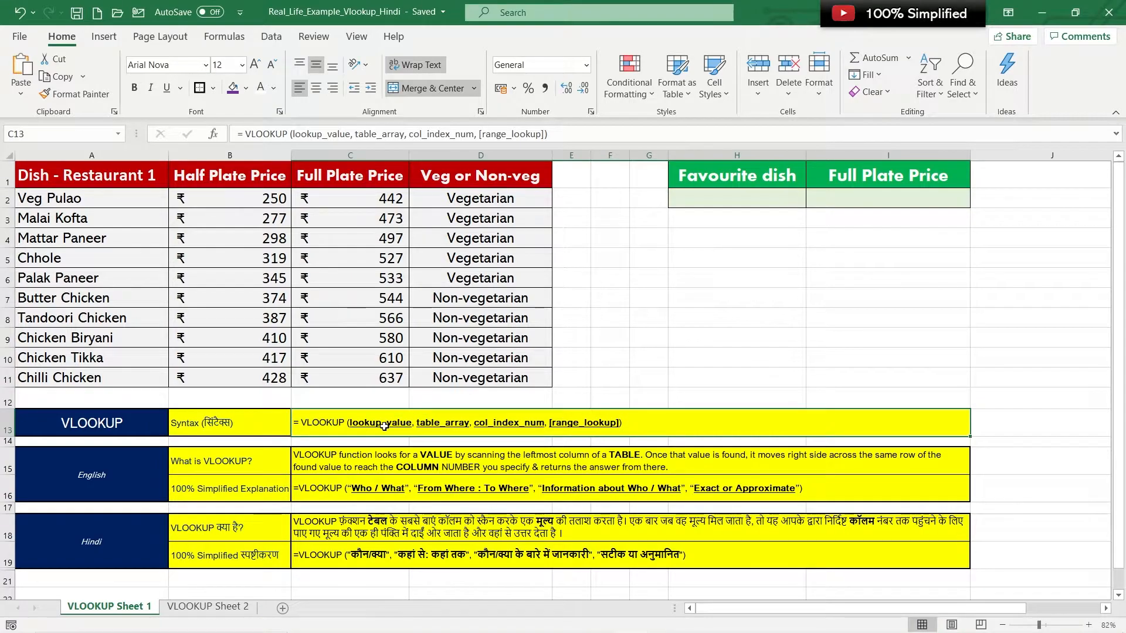
Examine the VLOOKUP syntax in row 13 and the English and Hindi explanations of the function below it.
click(249, 425)
click(305, 427)
click(283, 430)
click(358, 426)
click(234, 460)
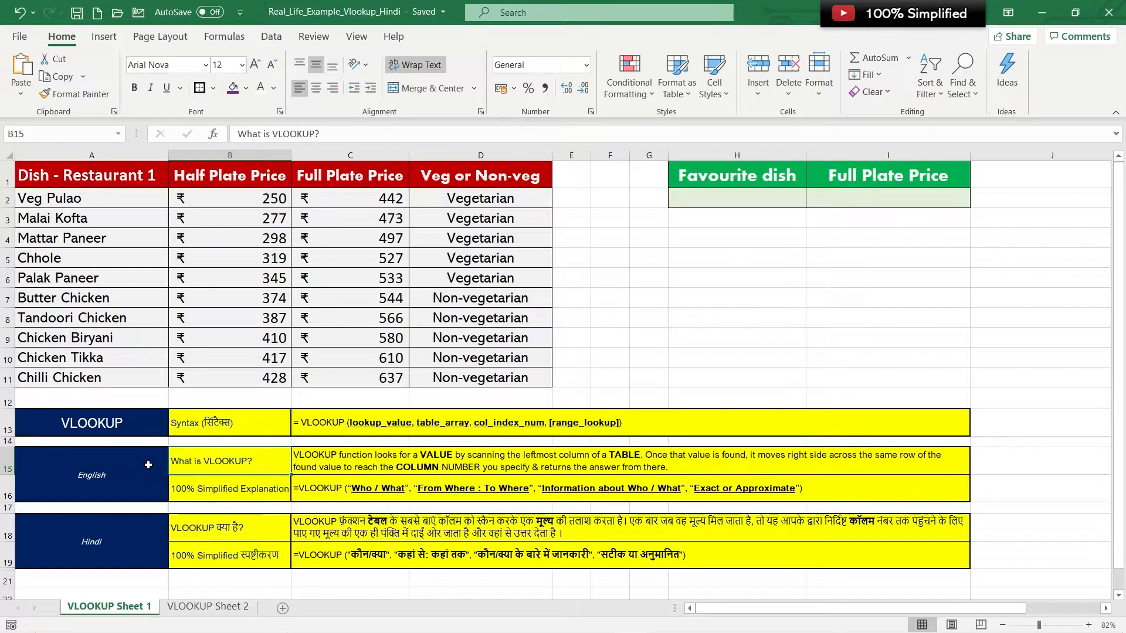
click(141, 486)
click(156, 550)
click(378, 462)
click(384, 500)
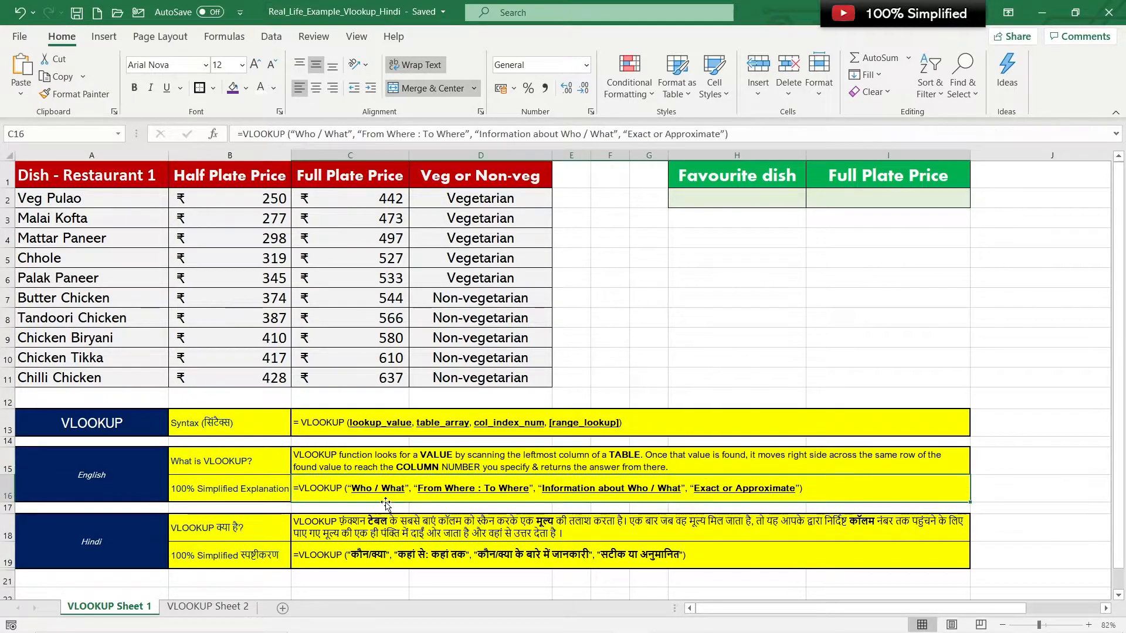
click(405, 531)
click(403, 551)
click(398, 463)
click(392, 492)
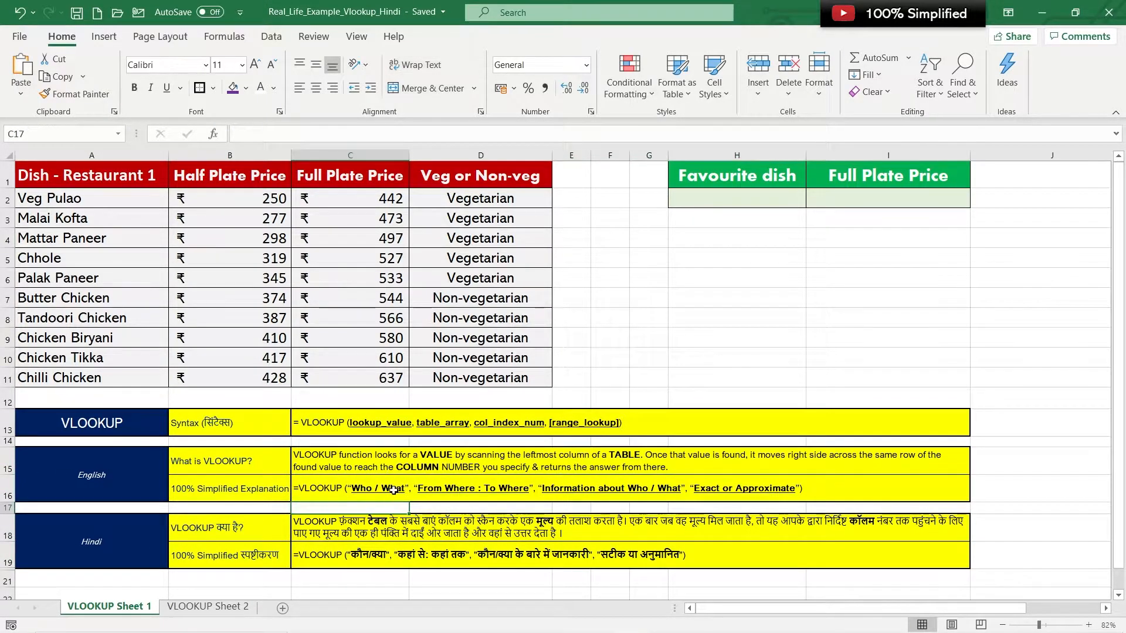
click(397, 466)
click(410, 423)
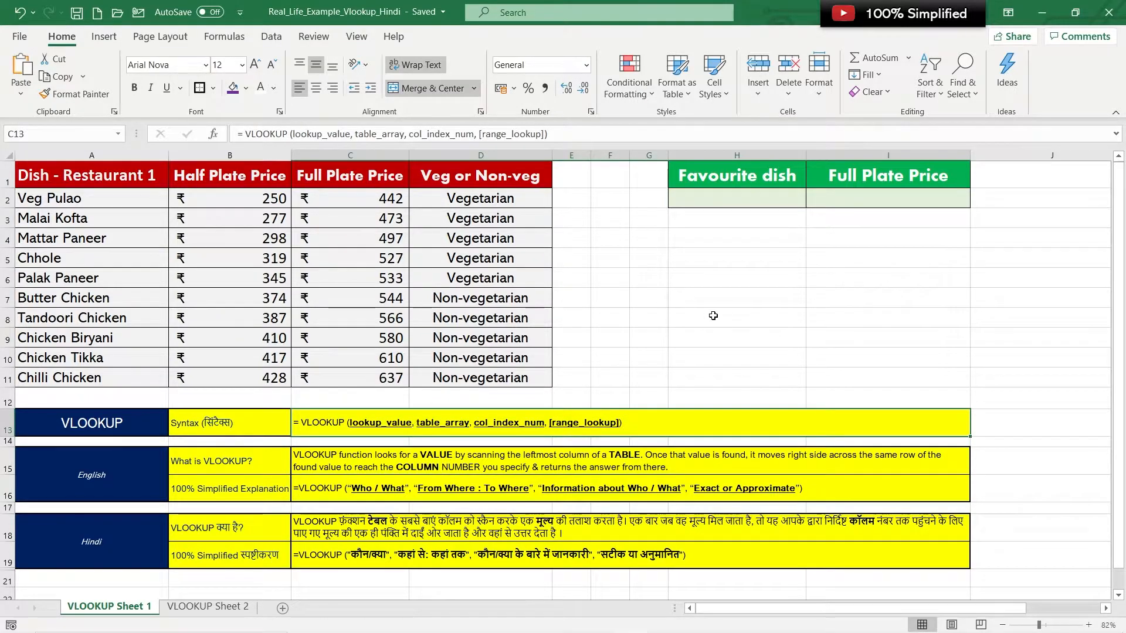
Enter Palak Paneer as the favourite dish in cell H2.
click(644, 199)
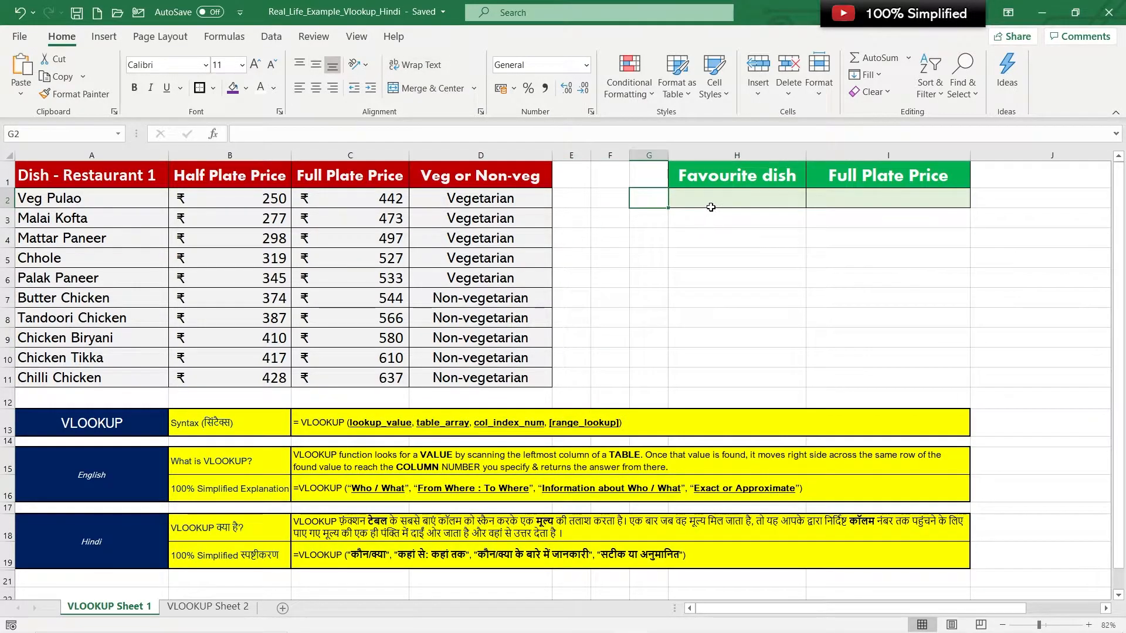
click(709, 204)
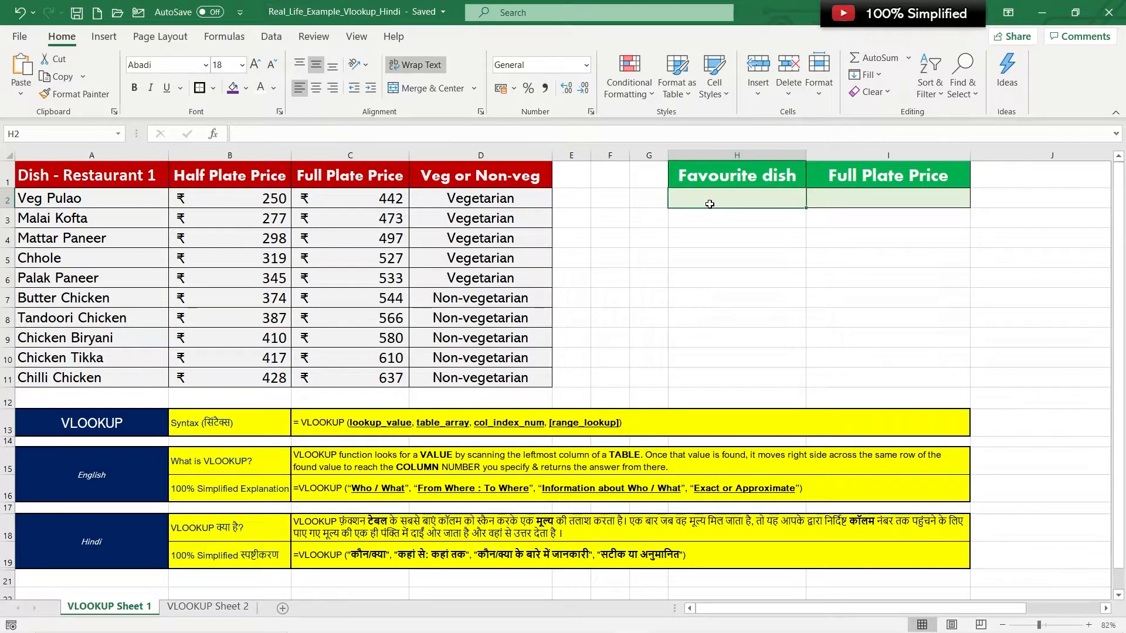
drag(153, 174, 453, 376)
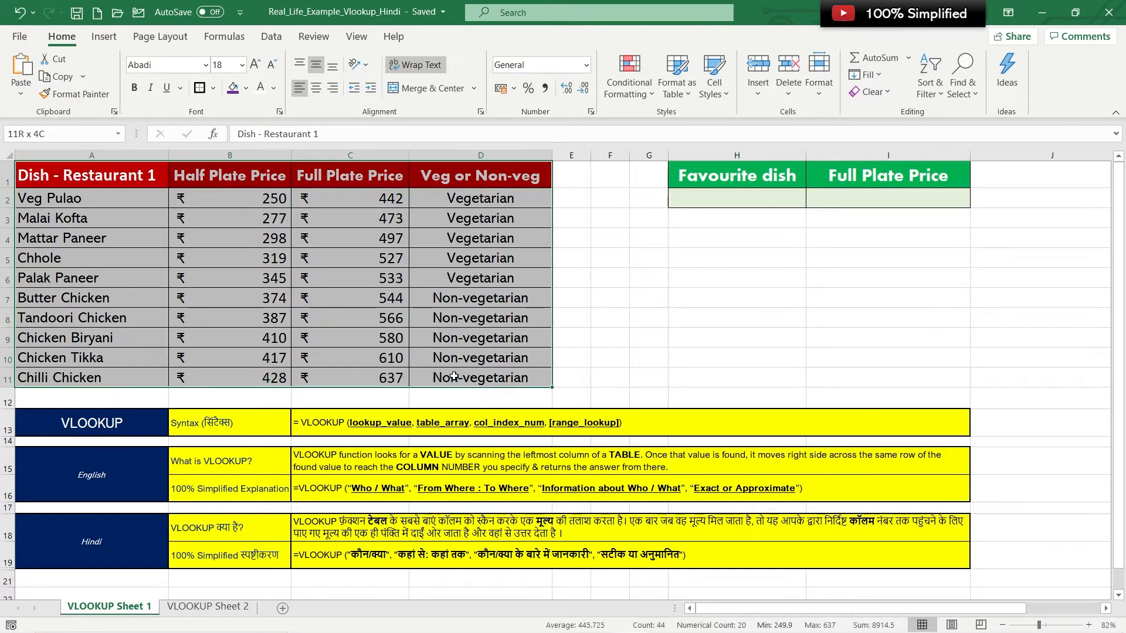
click(62, 277)
click(746, 202)
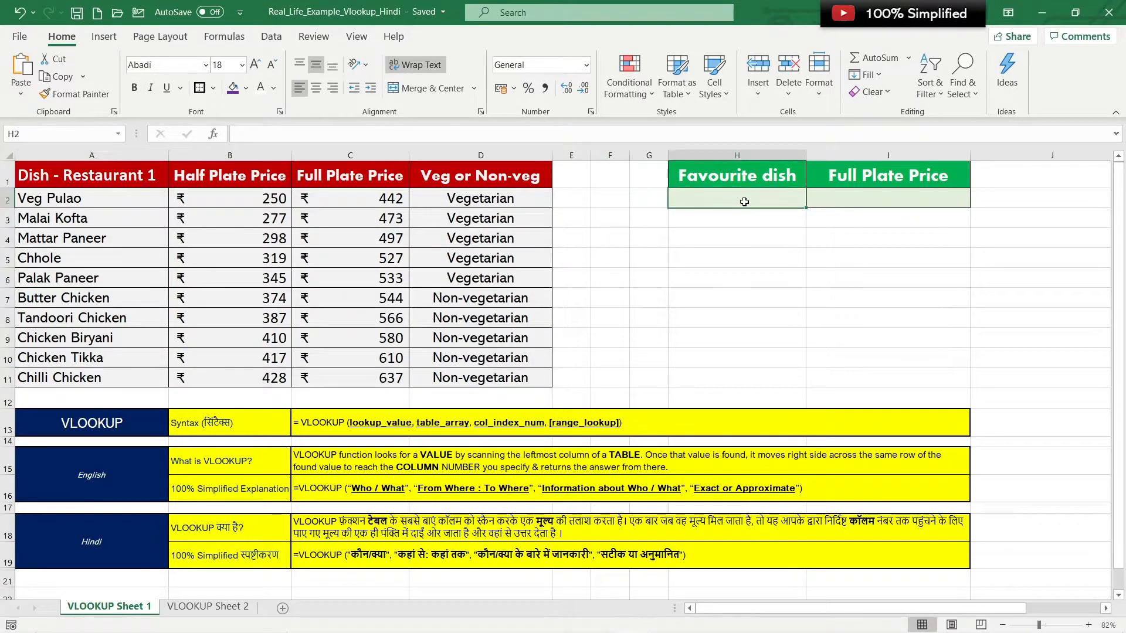
text(p)
key(BackSpace)
text(P)
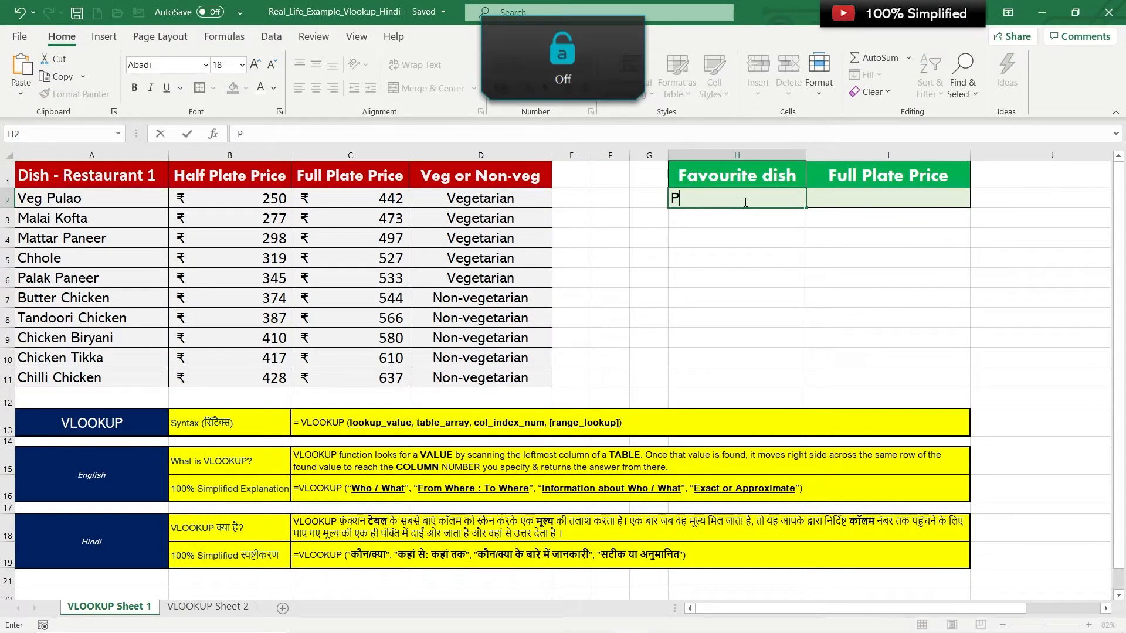
text(alak P)
key(Caps_Lock)
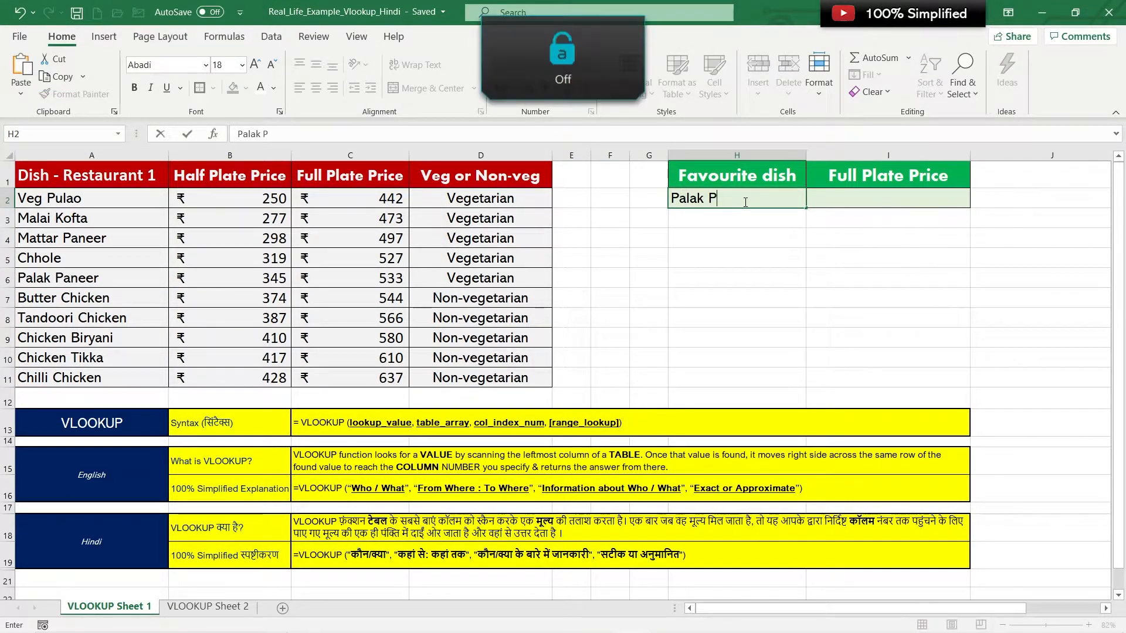
text(aneer)
key(Return)
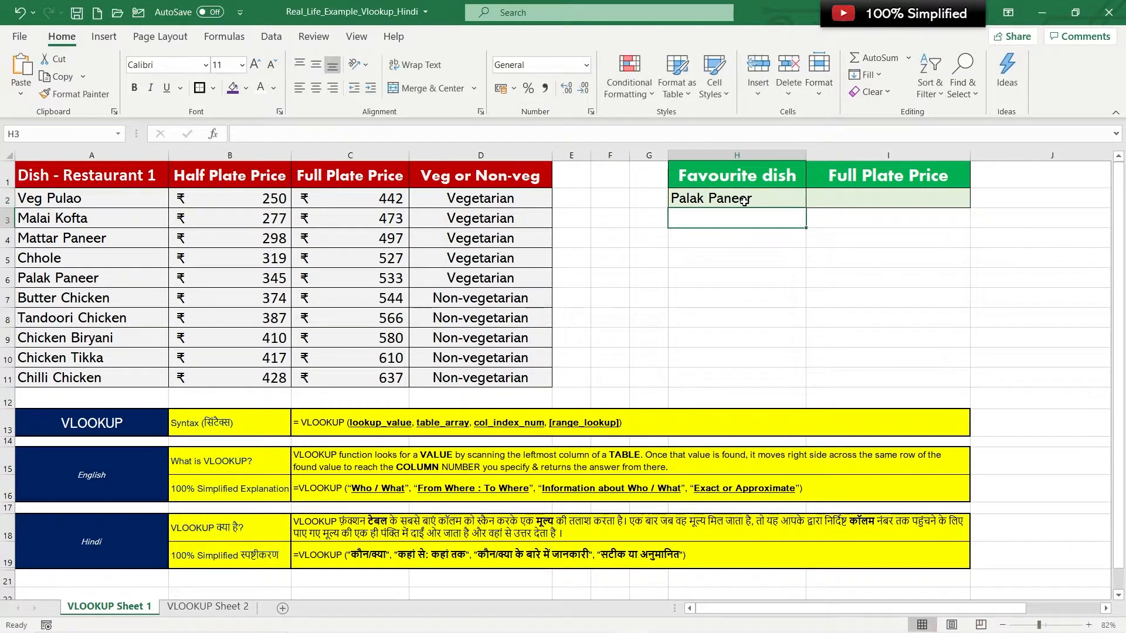
Look up Palak Paneer in the dish column of the restaurant table and follow its row across to the full plate price.
click(713, 192)
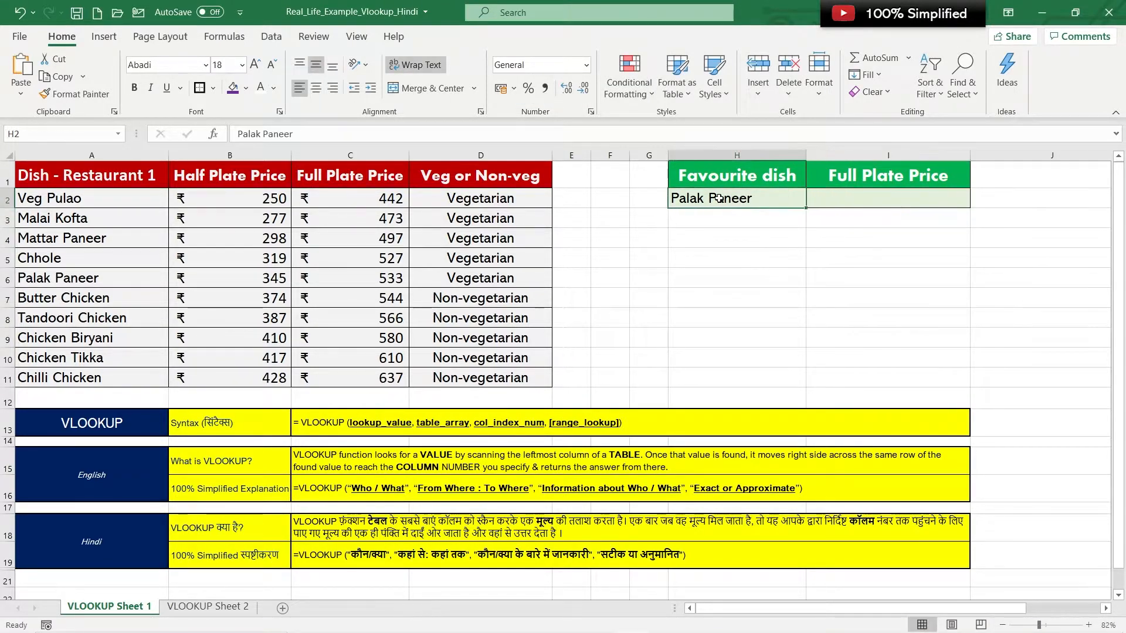
drag(124, 172, 448, 375)
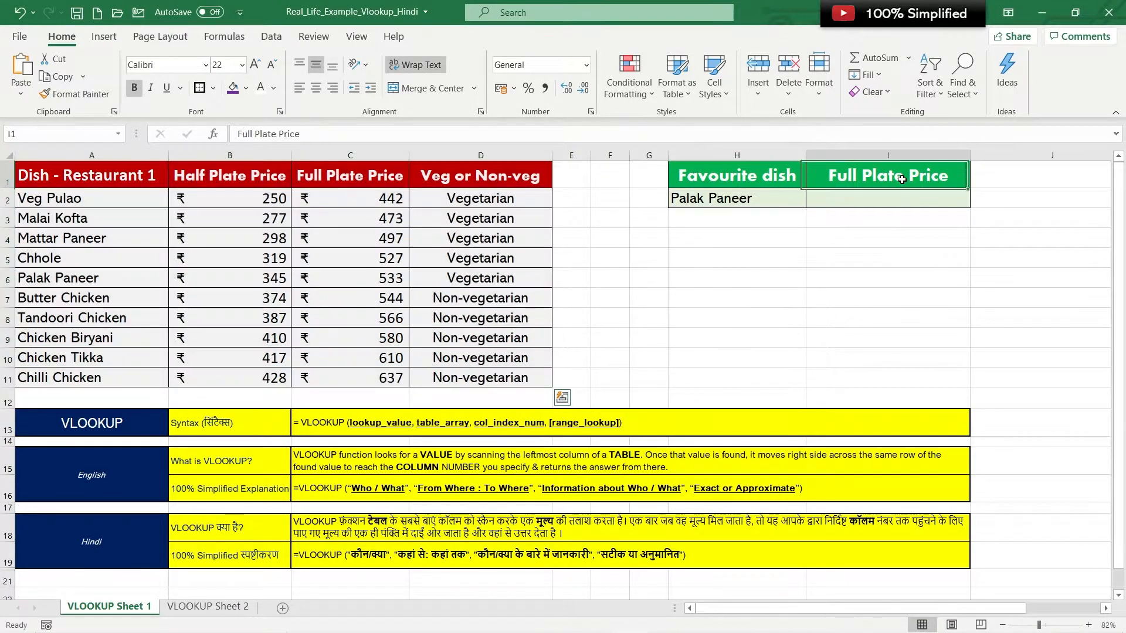
click(902, 180)
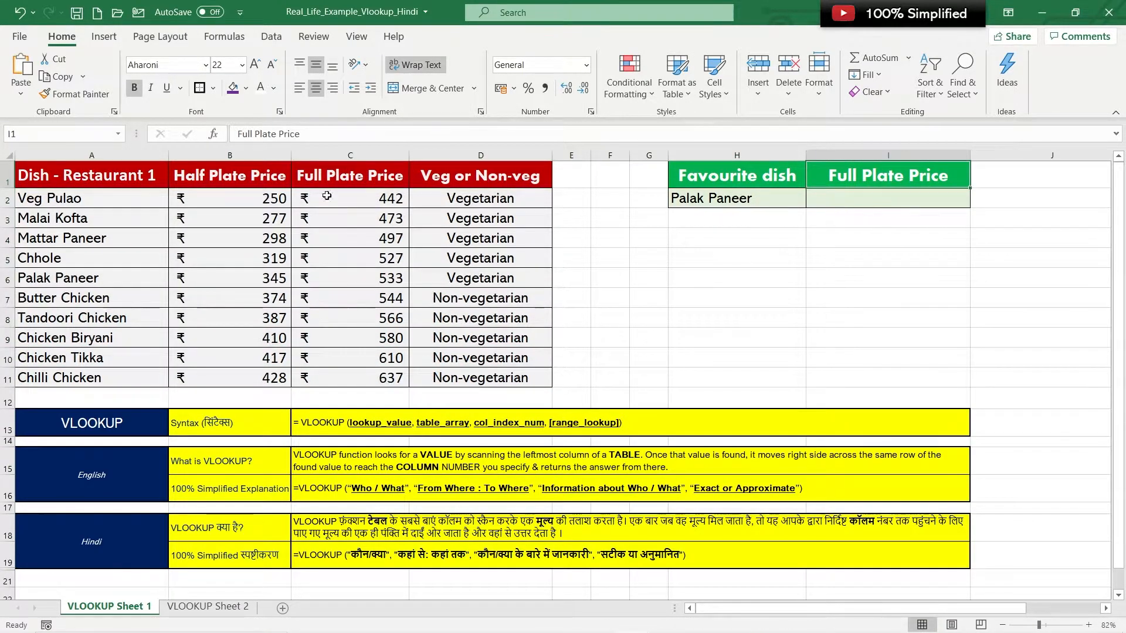
click(107, 171)
click(109, 154)
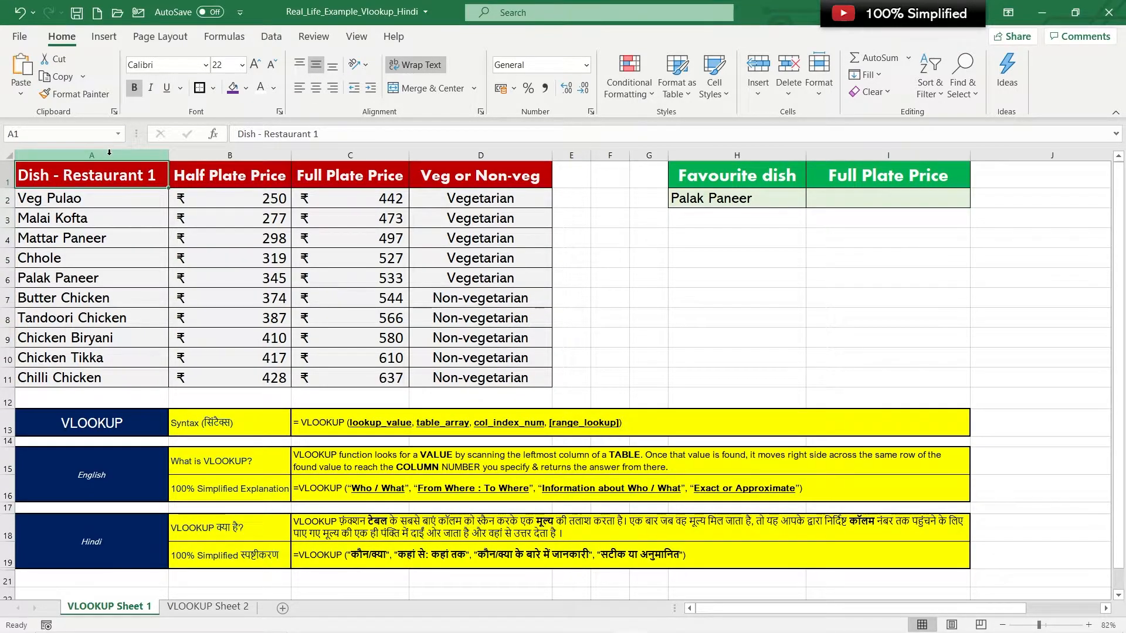
click(109, 154)
drag(88, 176, 492, 369)
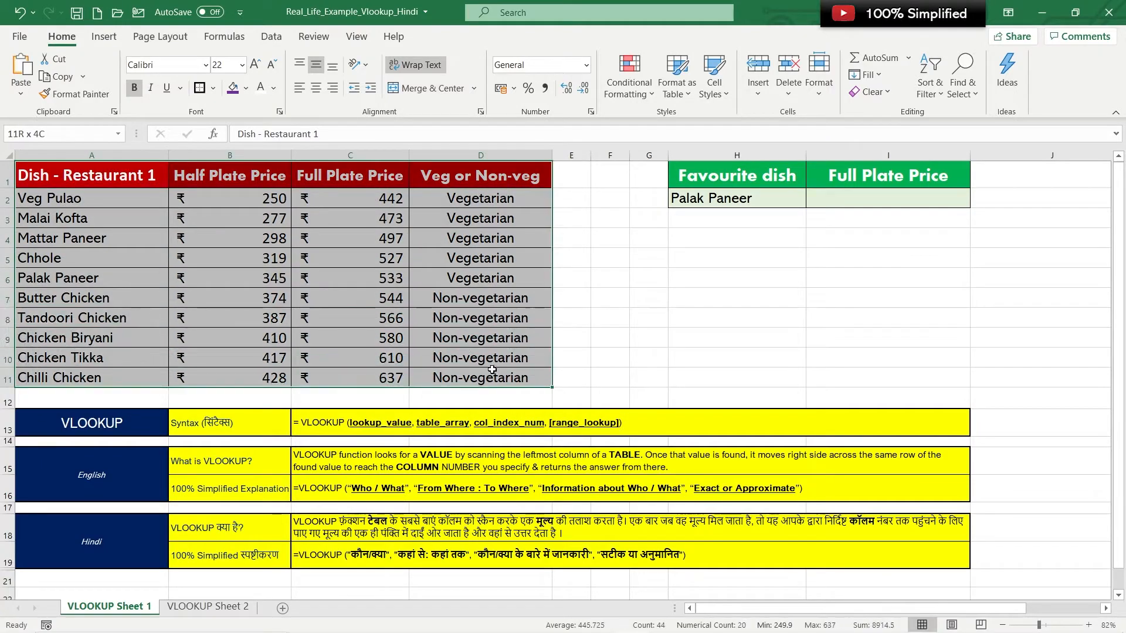
click(128, 177)
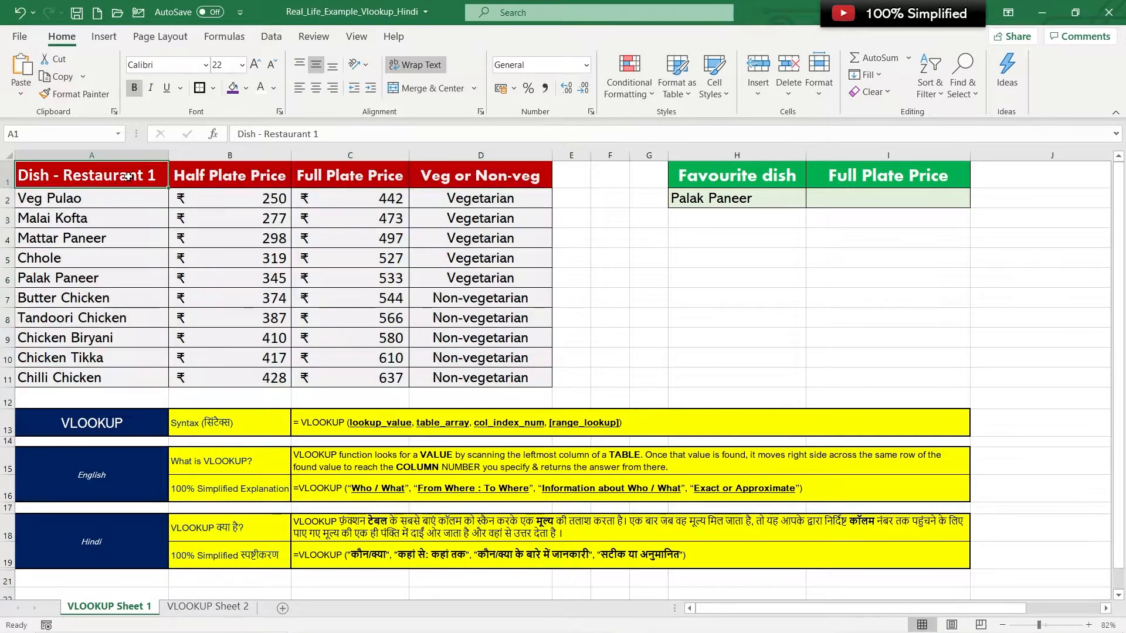
drag(128, 177, 121, 381)
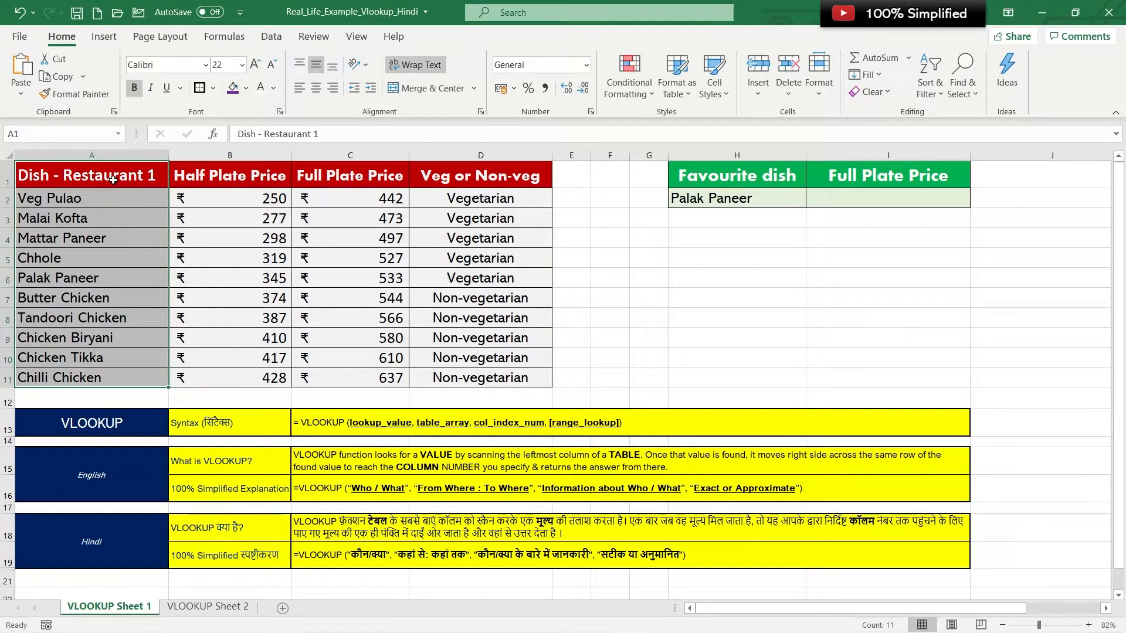
drag(113, 179, 121, 271)
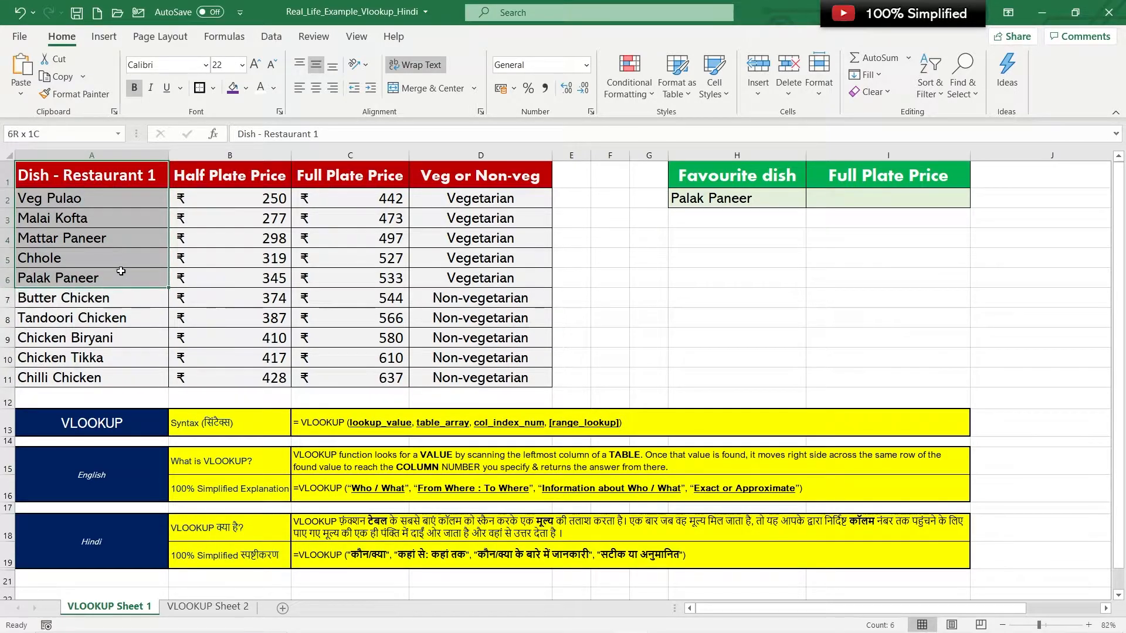
click(44, 279)
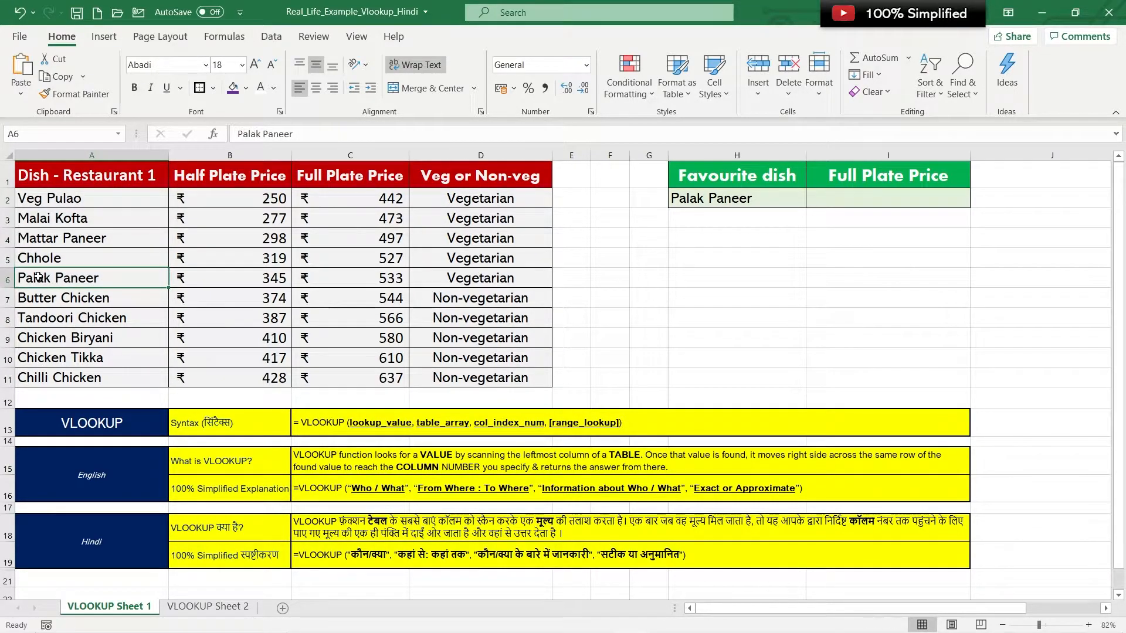
click(4, 280)
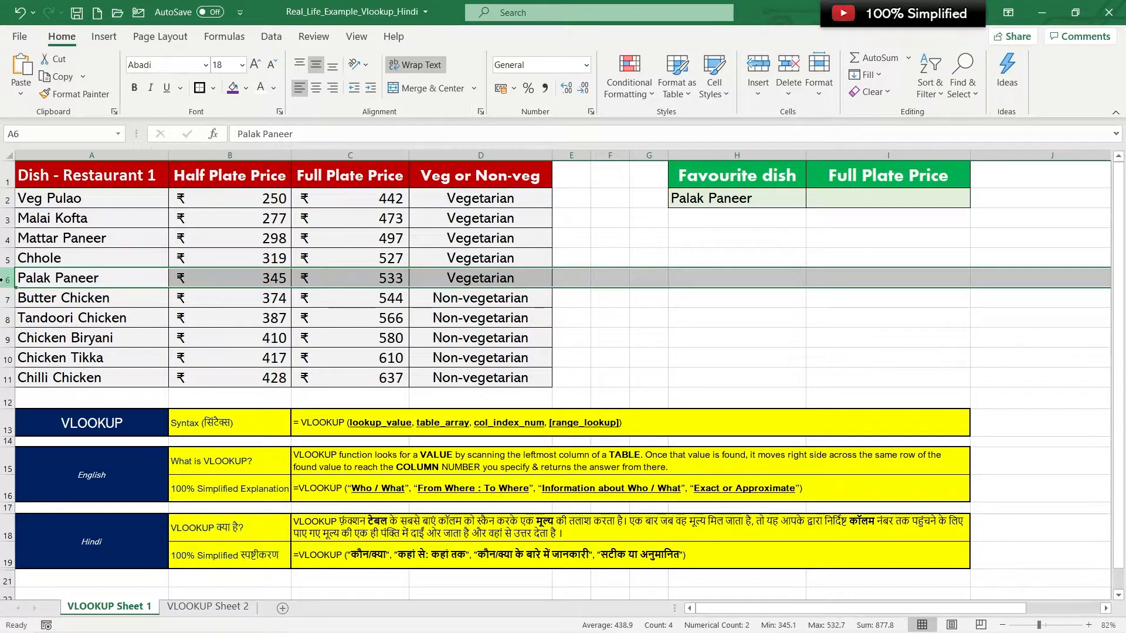
click(49, 275)
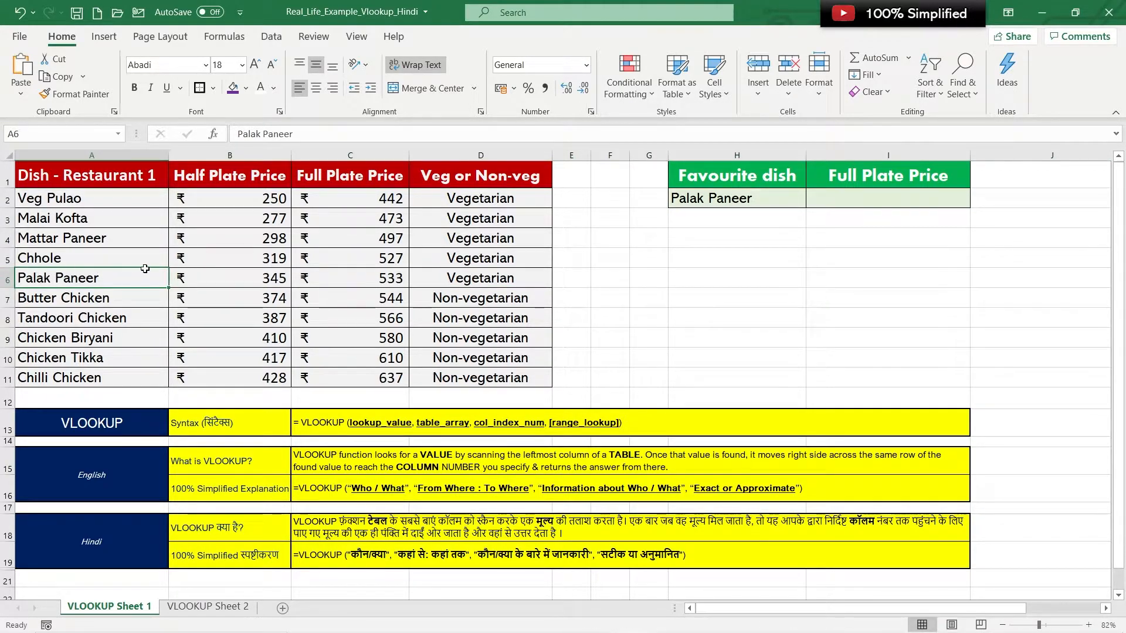
drag(145, 269, 362, 281)
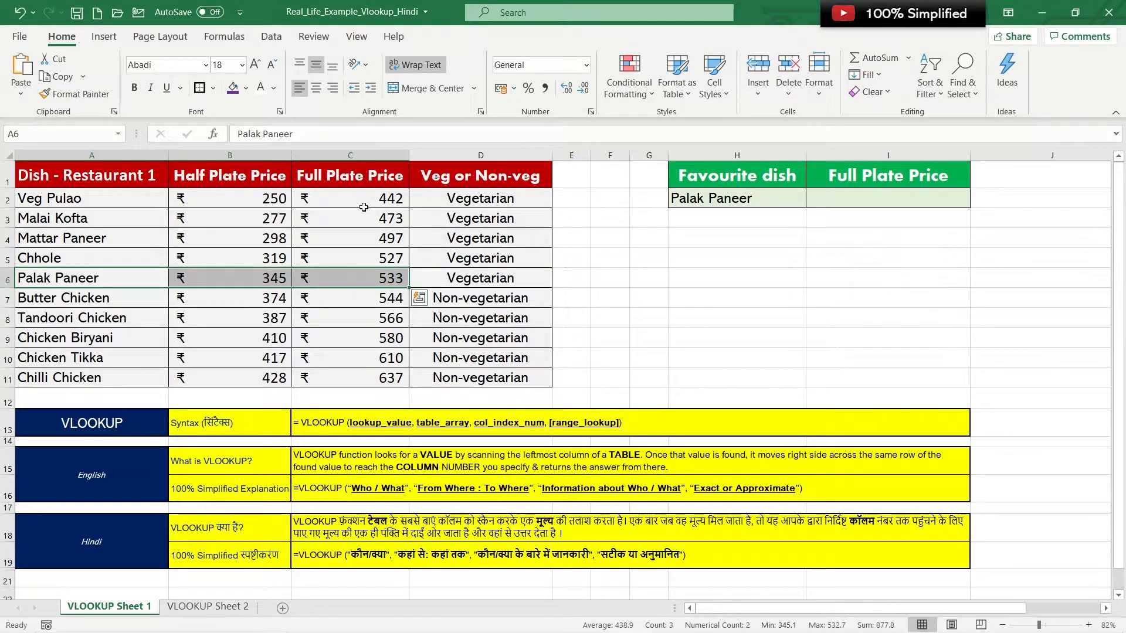
click(369, 283)
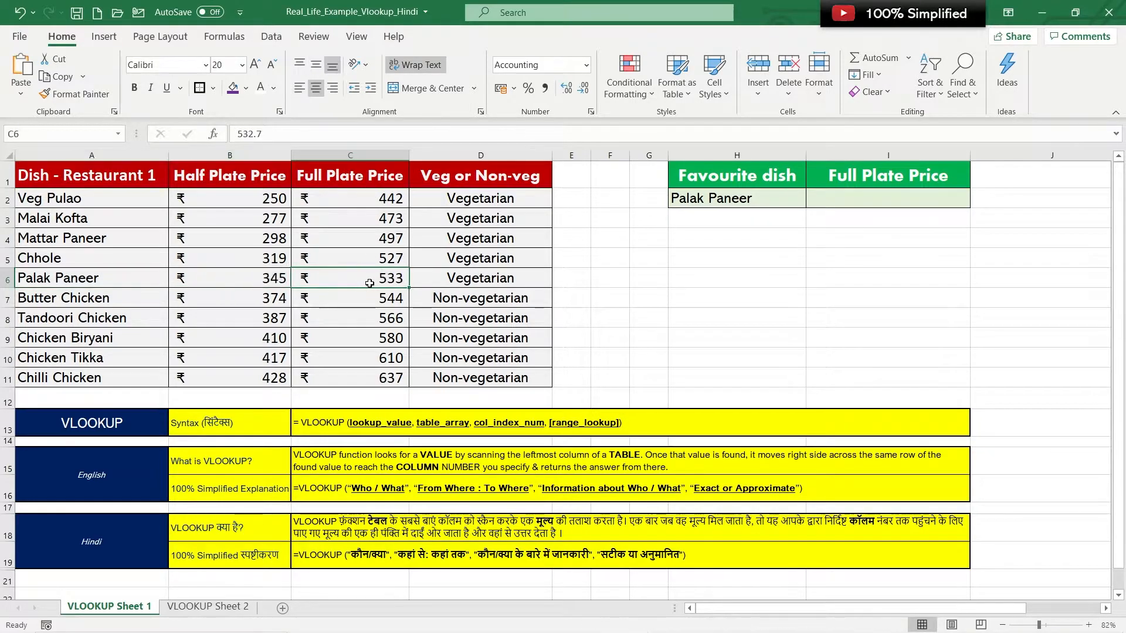
click(101, 284)
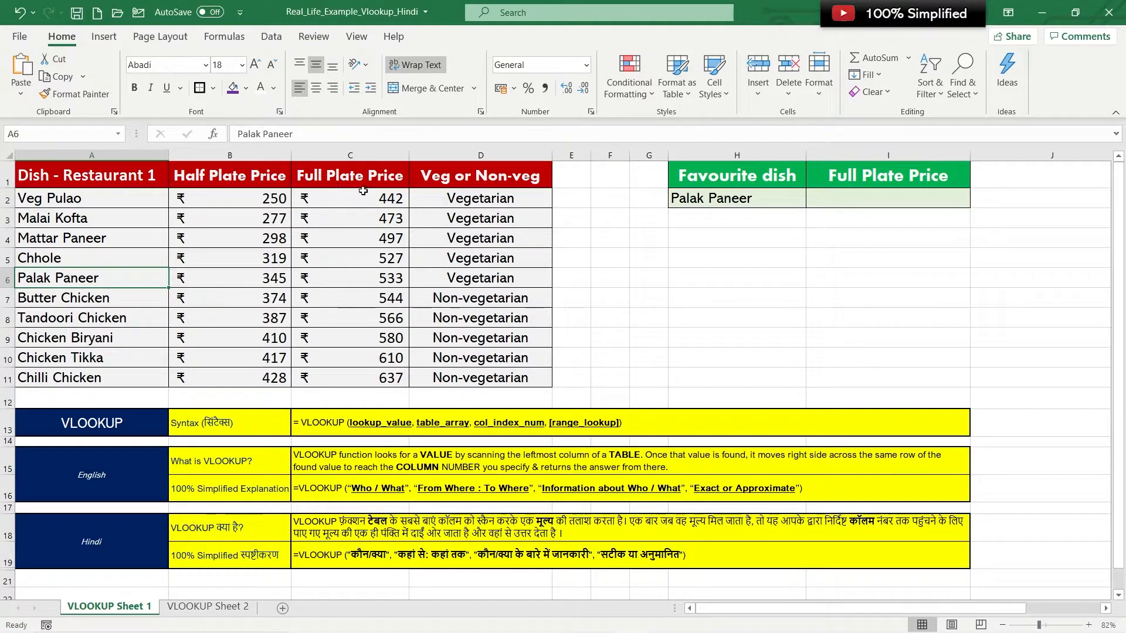
click(364, 276)
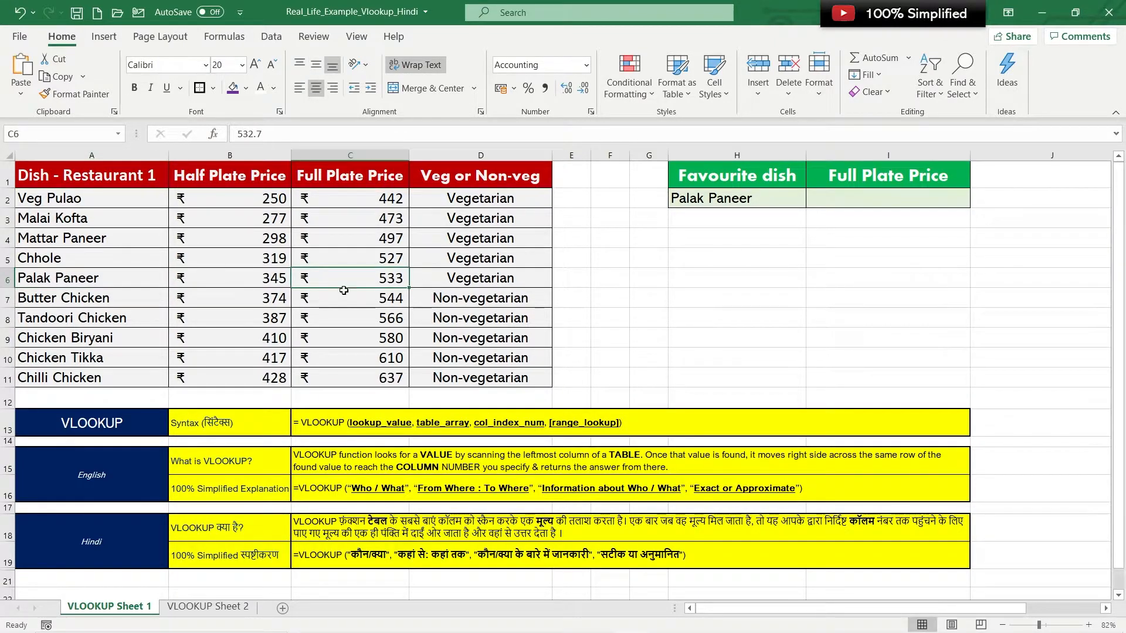
Enter 533 manually as the full plate price for Palak Paneer in cell I2.
click(932, 204)
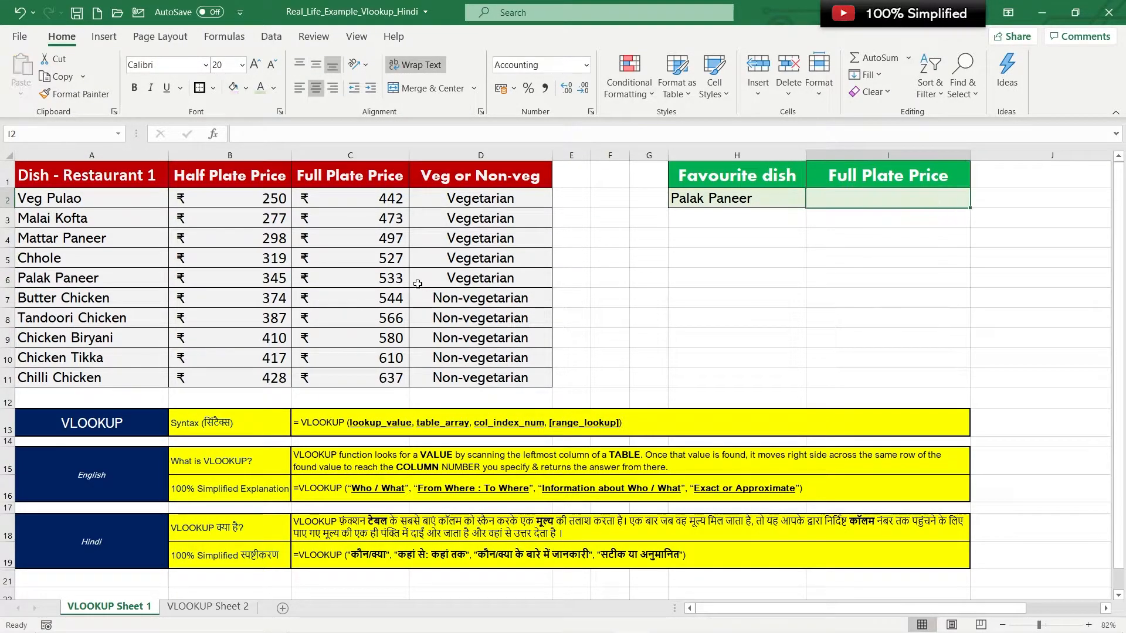
click(370, 285)
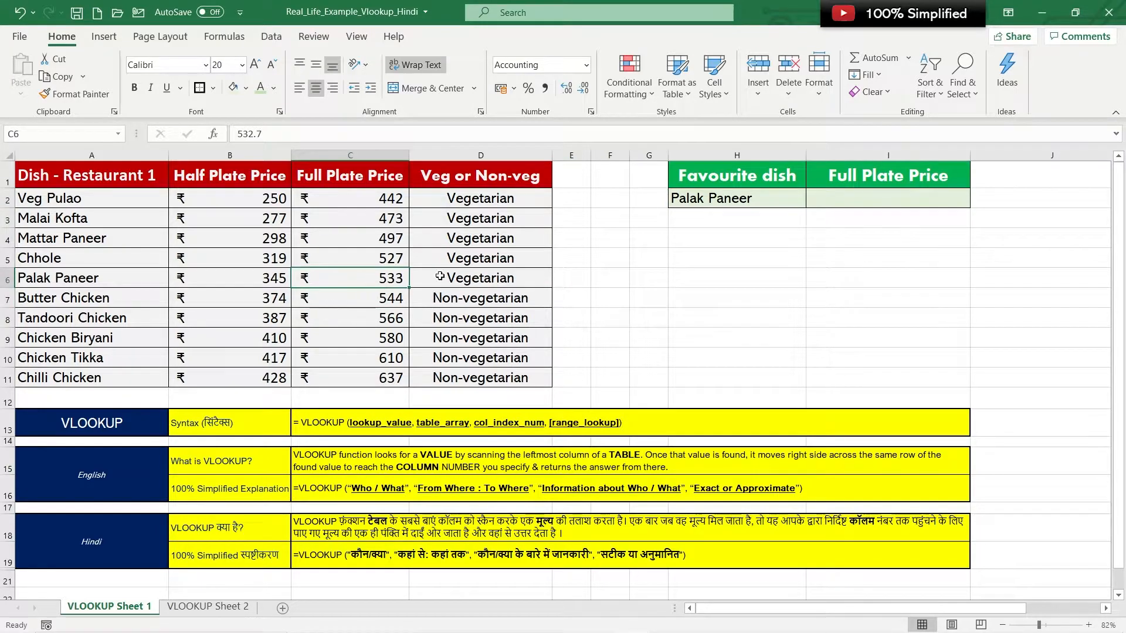
click(925, 202)
text(5)
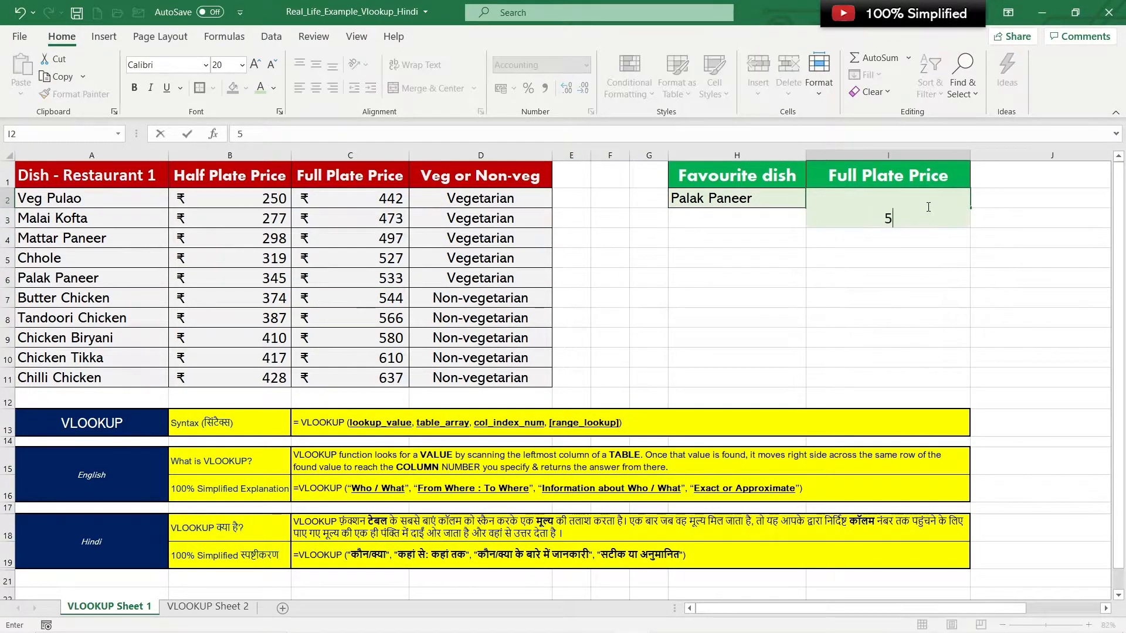
text(33)
key(Return)
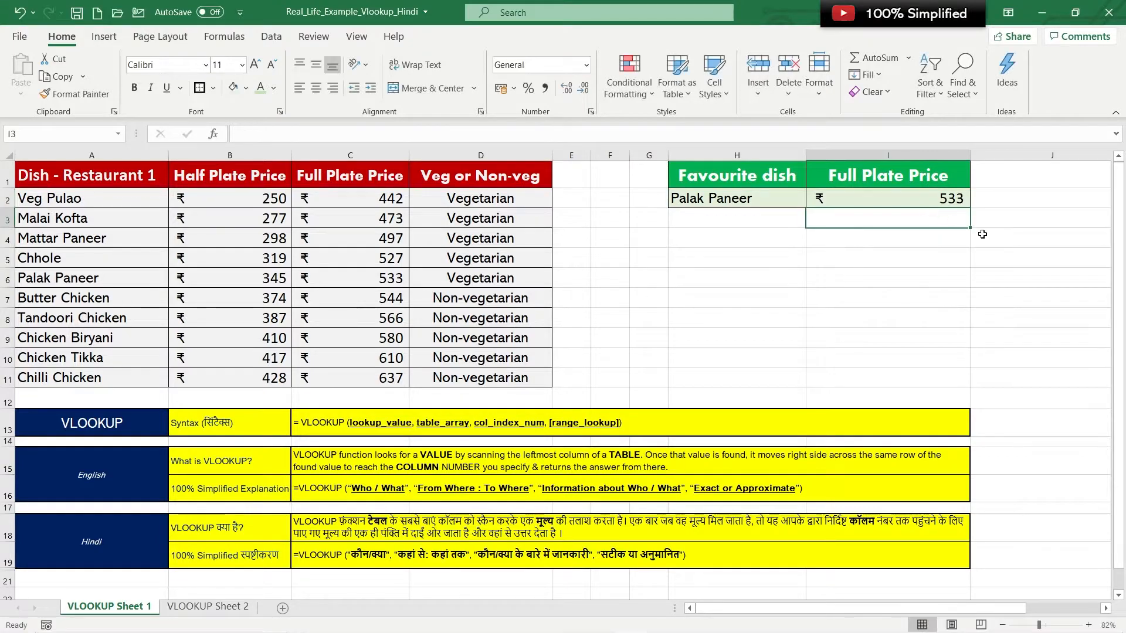
click(955, 199)
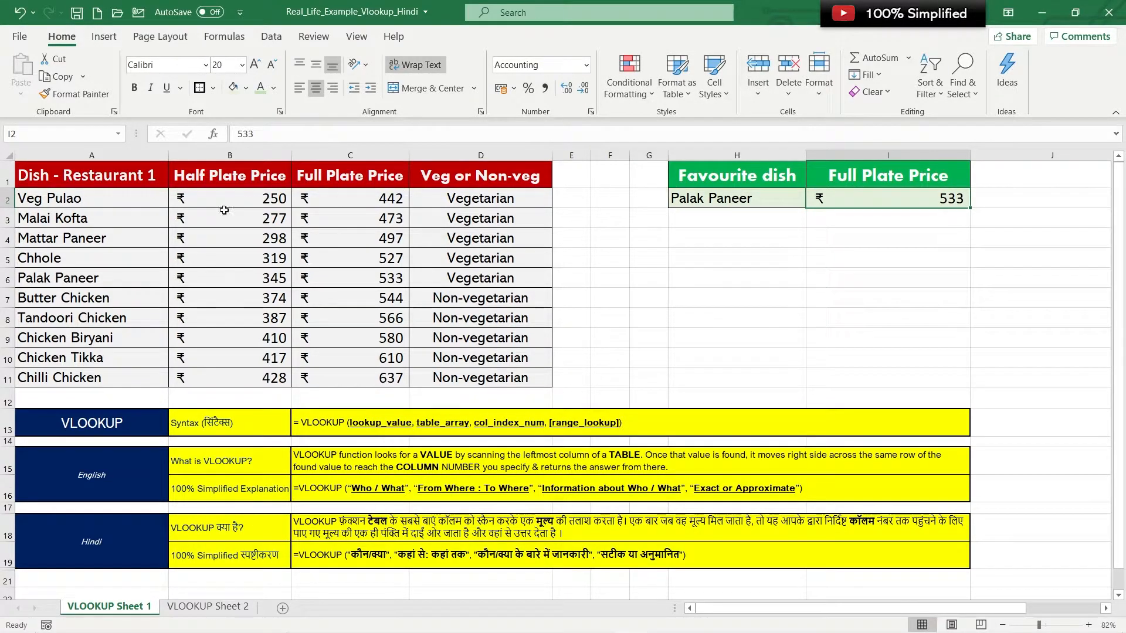
drag(120, 198, 123, 375)
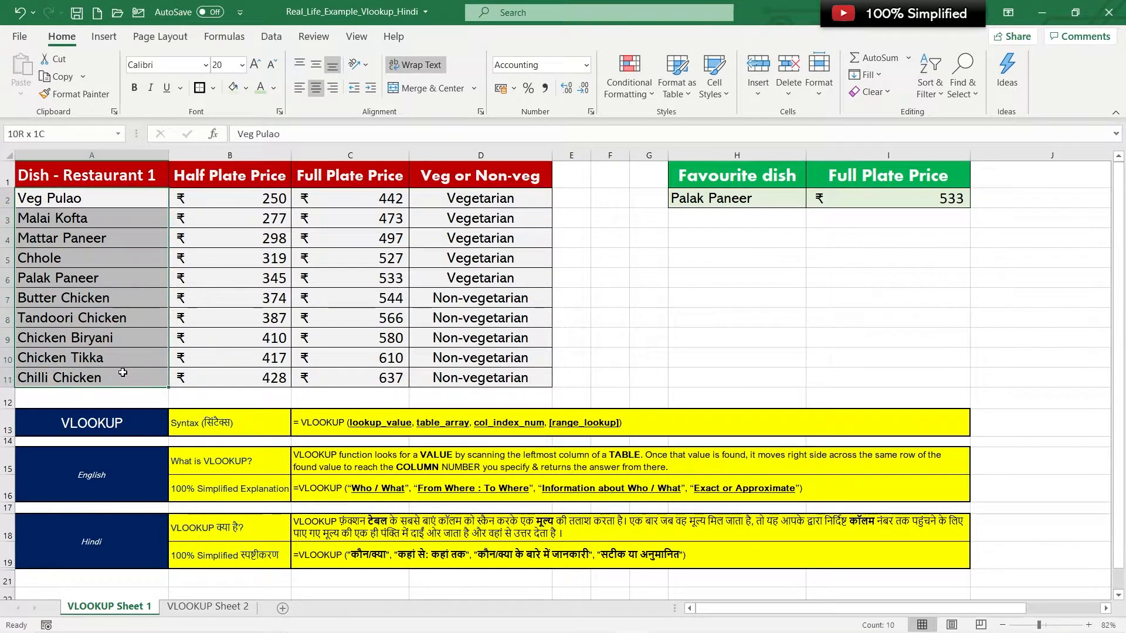
drag(126, 175, 480, 378)
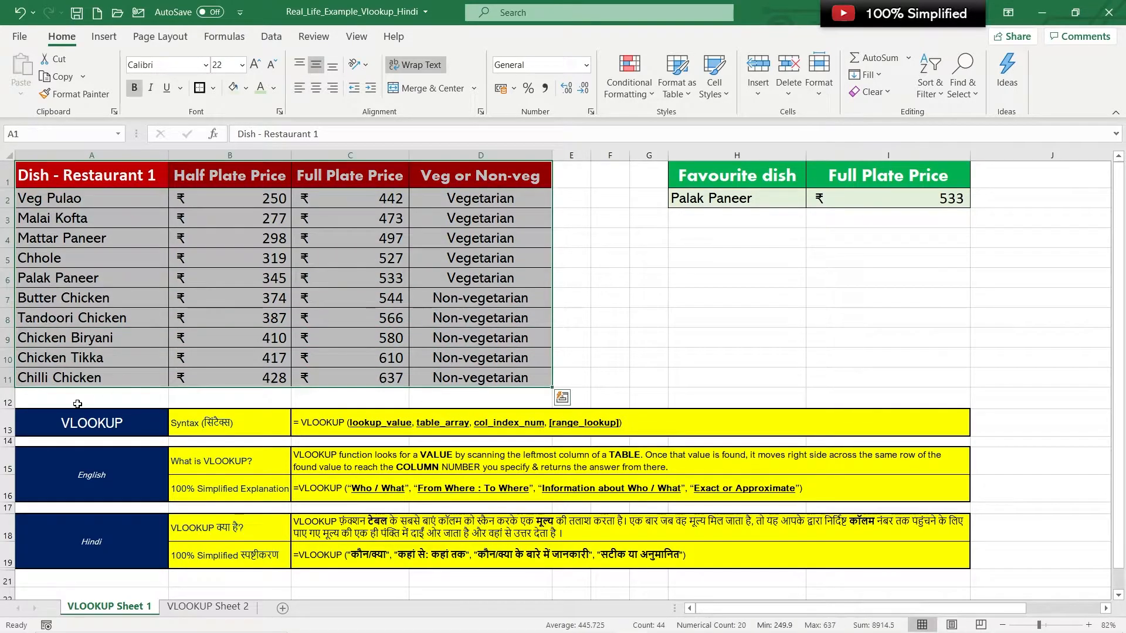
click(93, 376)
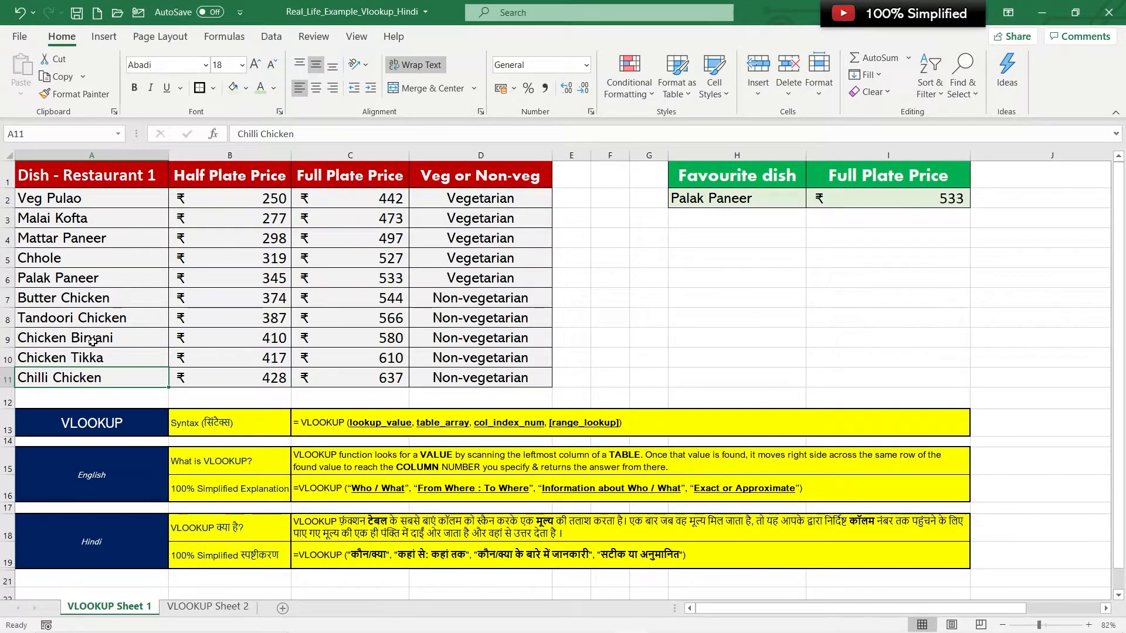
click(382, 355)
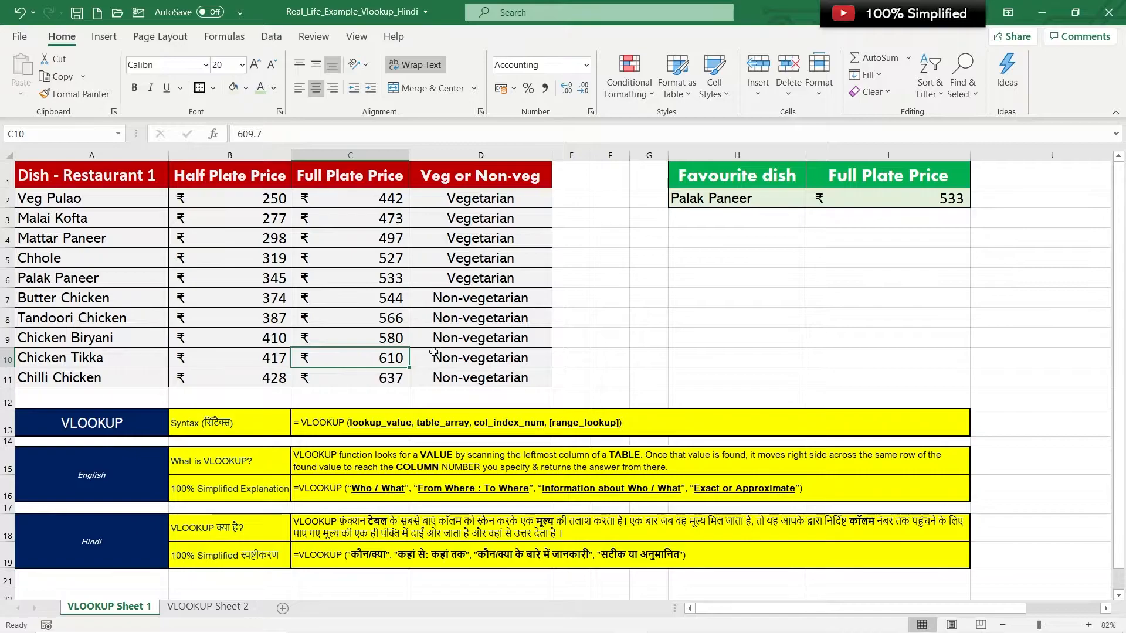
click(390, 340)
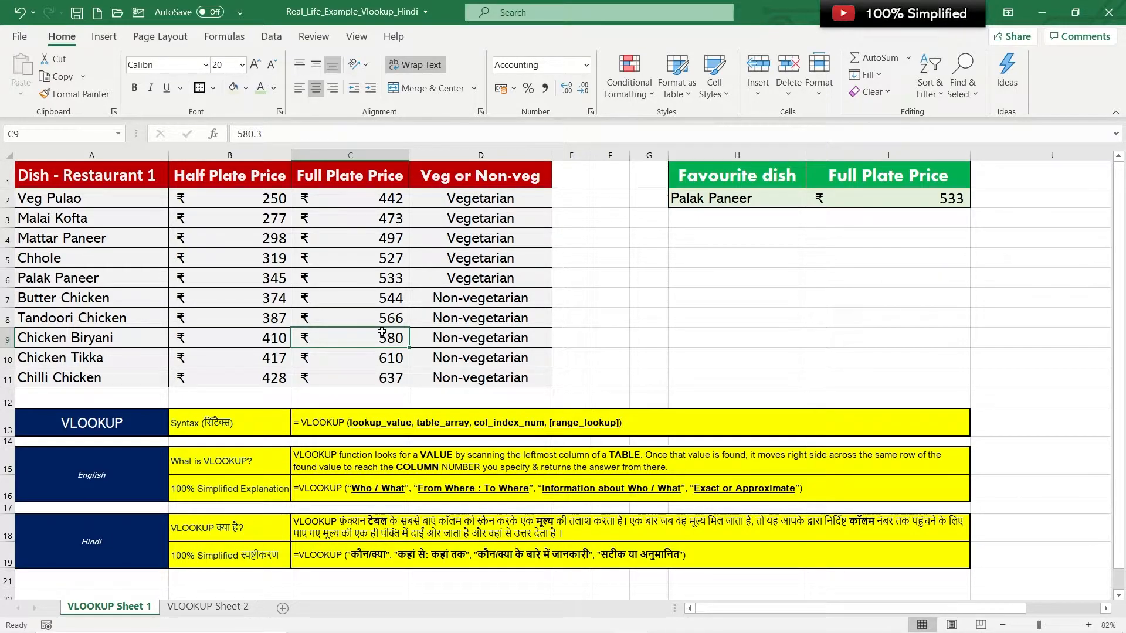
Clear the manually entered price in cell I2 and begin a VLOOKUP formula there with H2 as the lookup value.
click(867, 200)
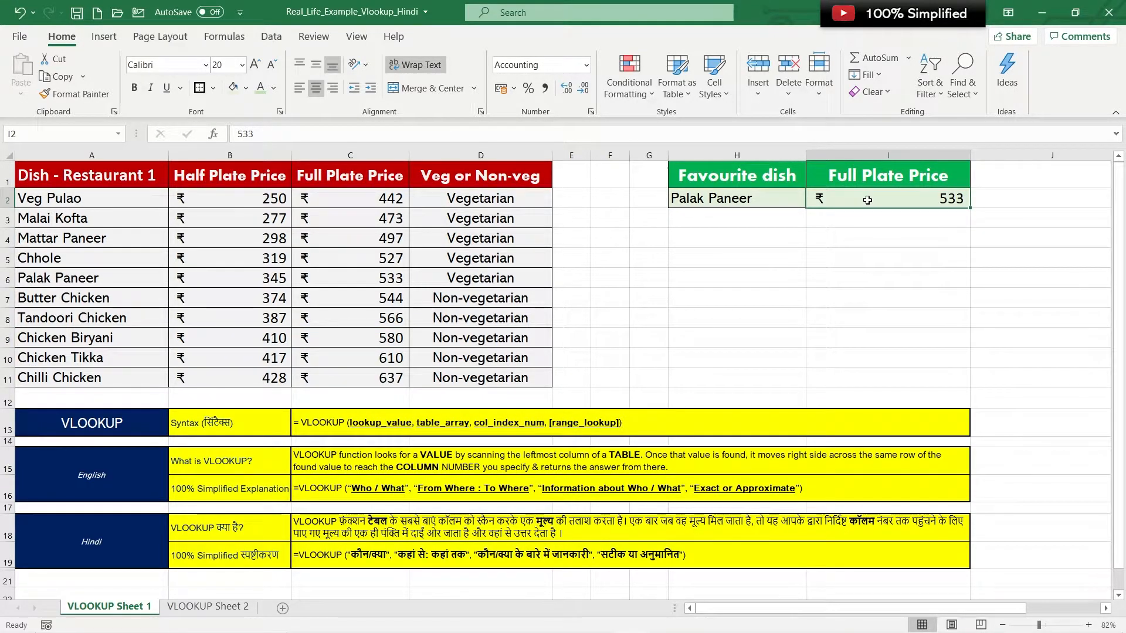
key(Delete)
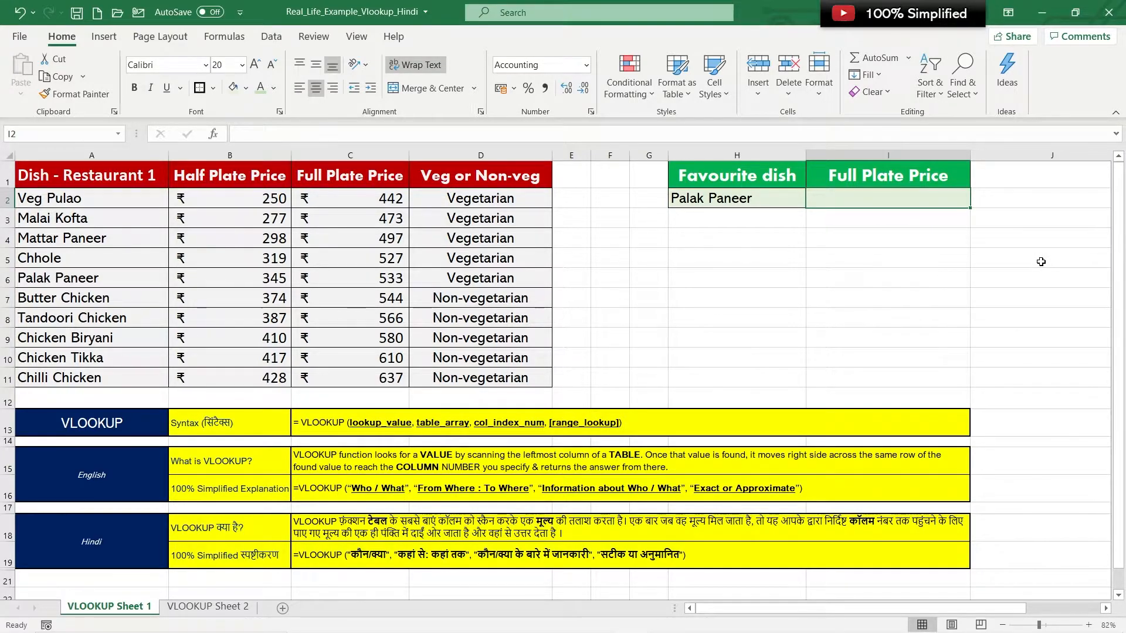
text(=)
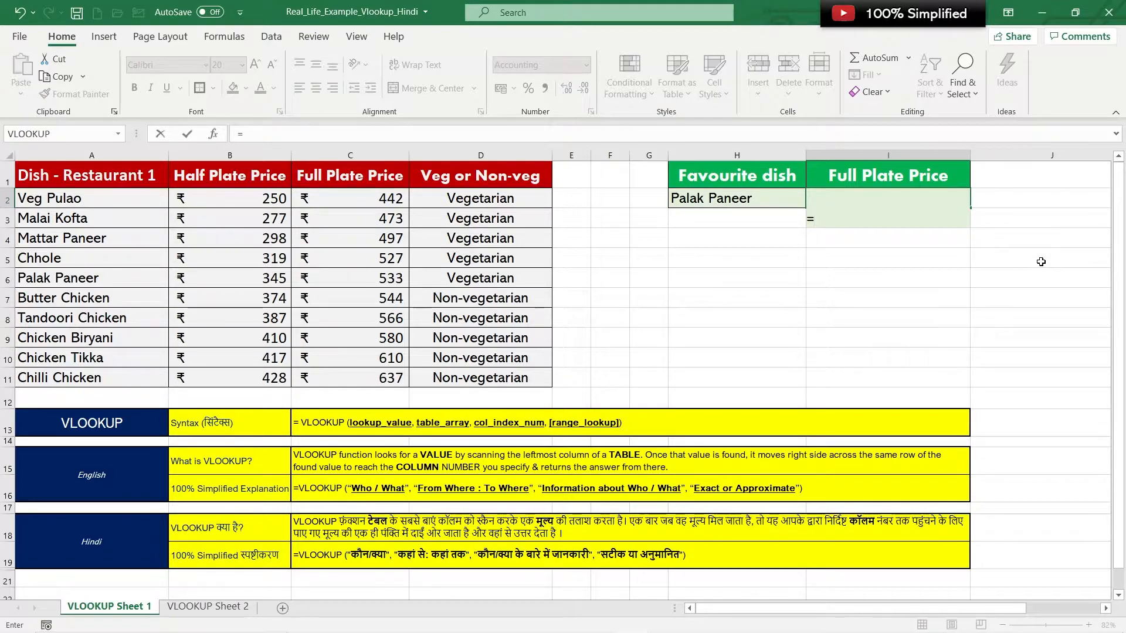
text(VL)
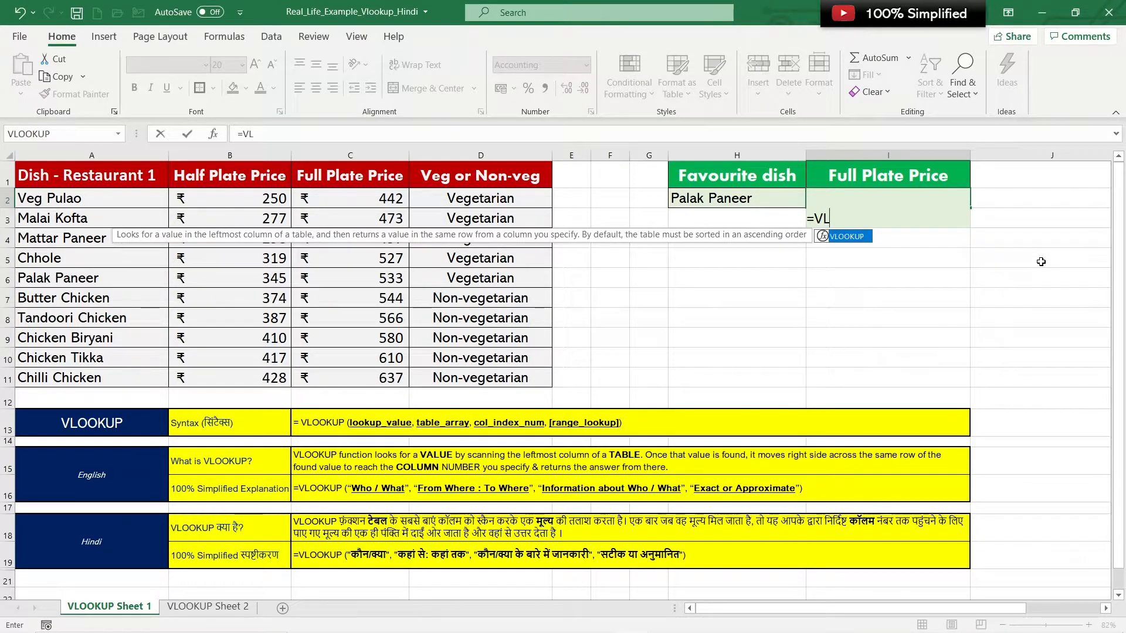
text(OOKUP)
text(()
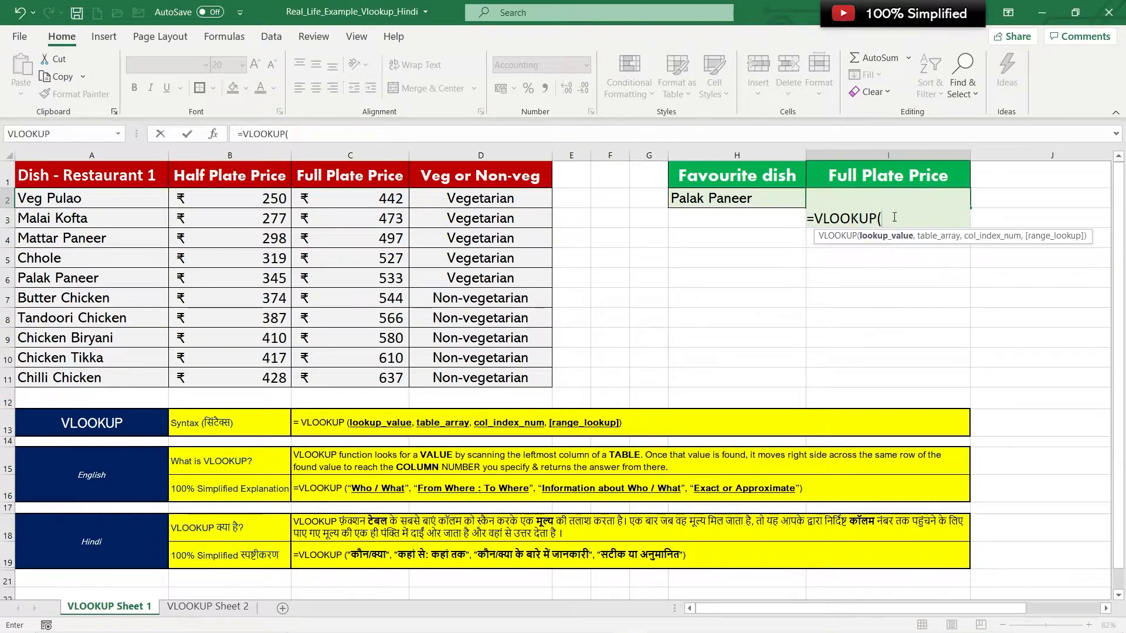
click(750, 198)
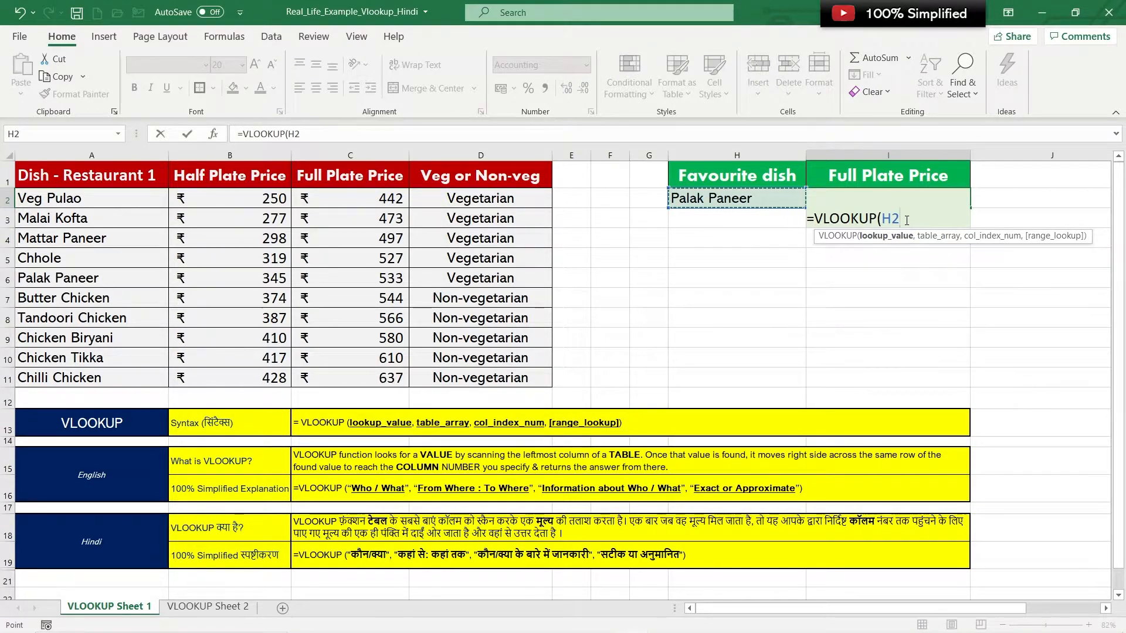
text(,)
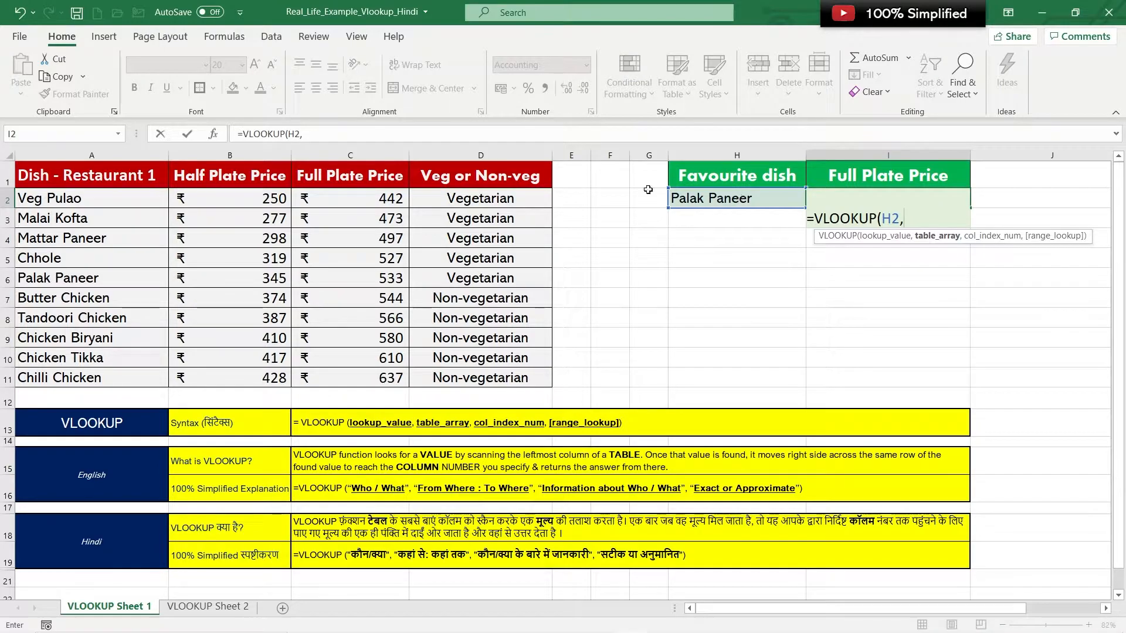
Give the VLOOKUP in I2 the restaurant table A1:D11 as table array and 3 as column index number.
click(119, 176)
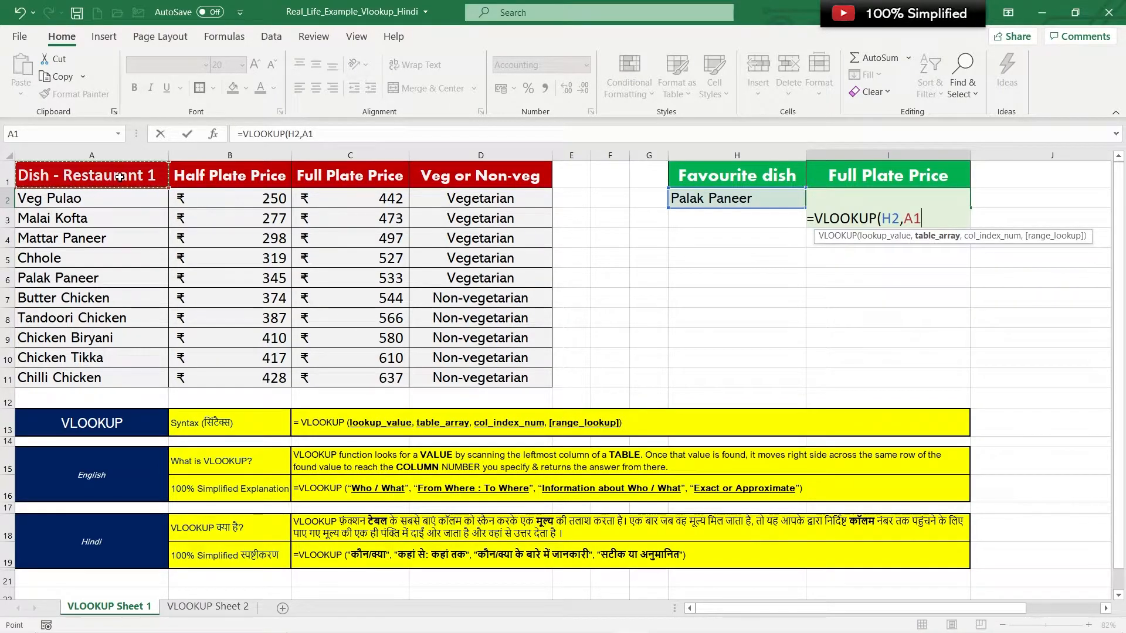
drag(119, 176, 448, 382)
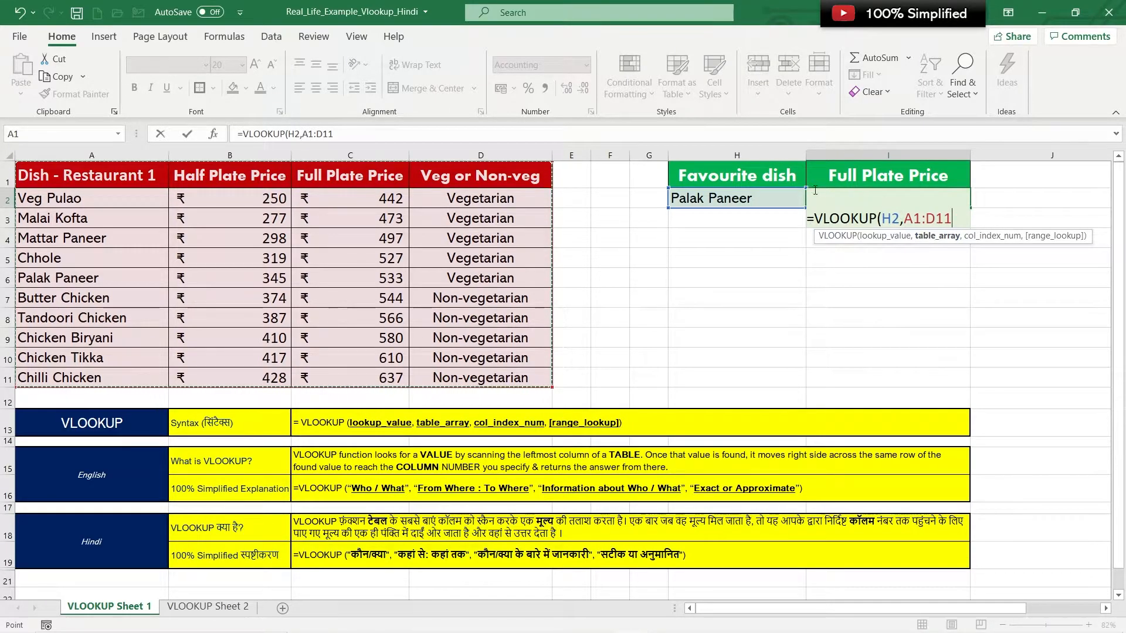
drag(119, 175, 392, 277)
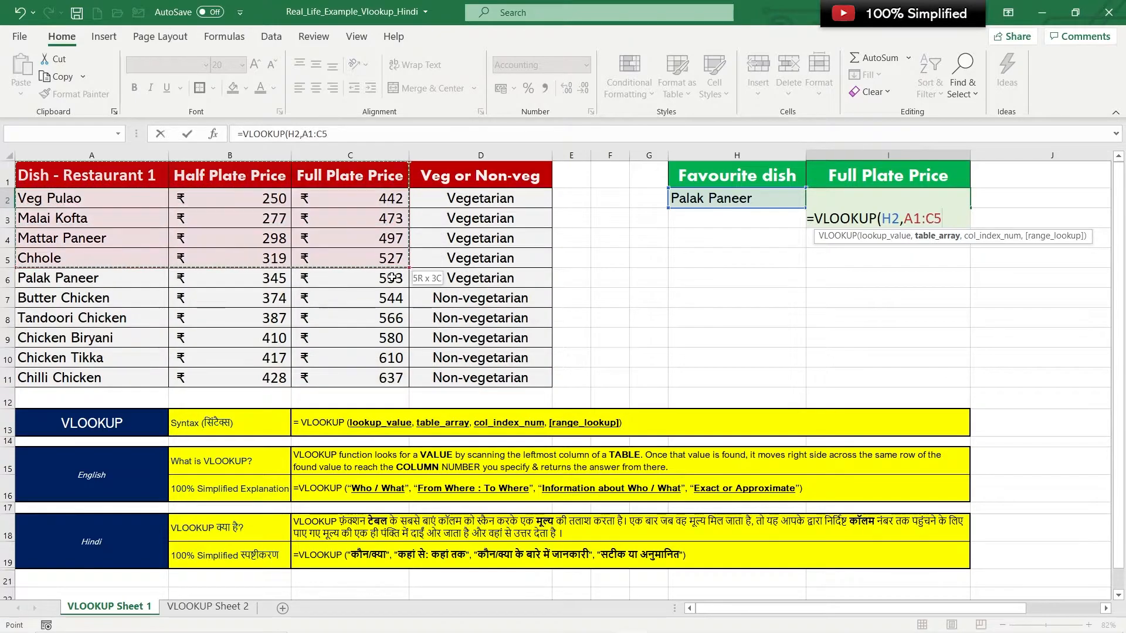
drag(470, 378, 470, 383)
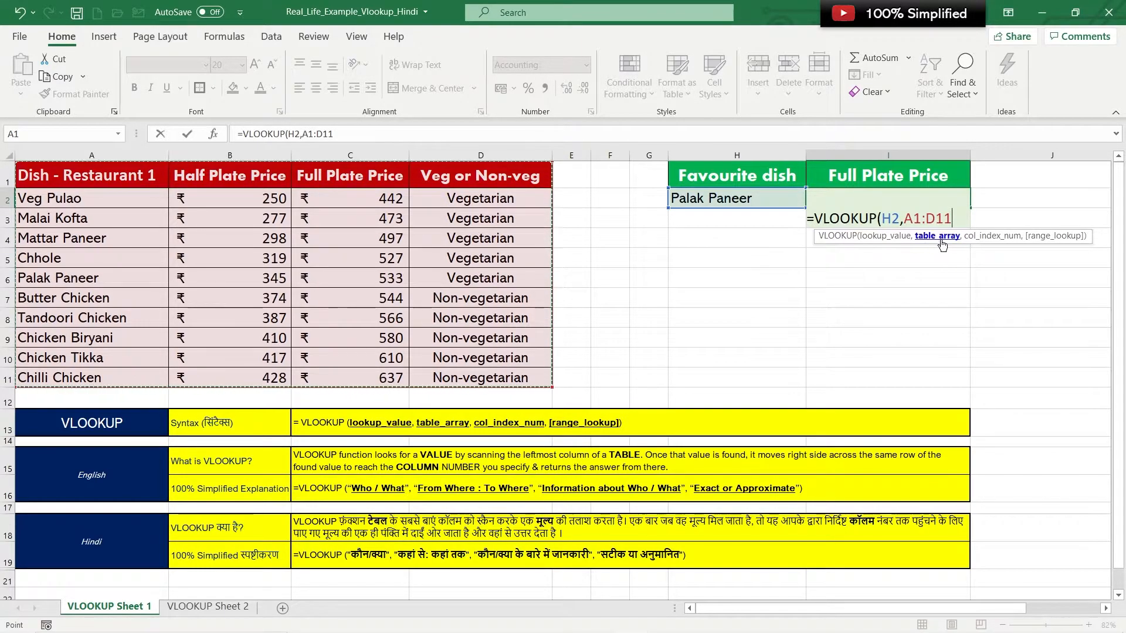
text(,)
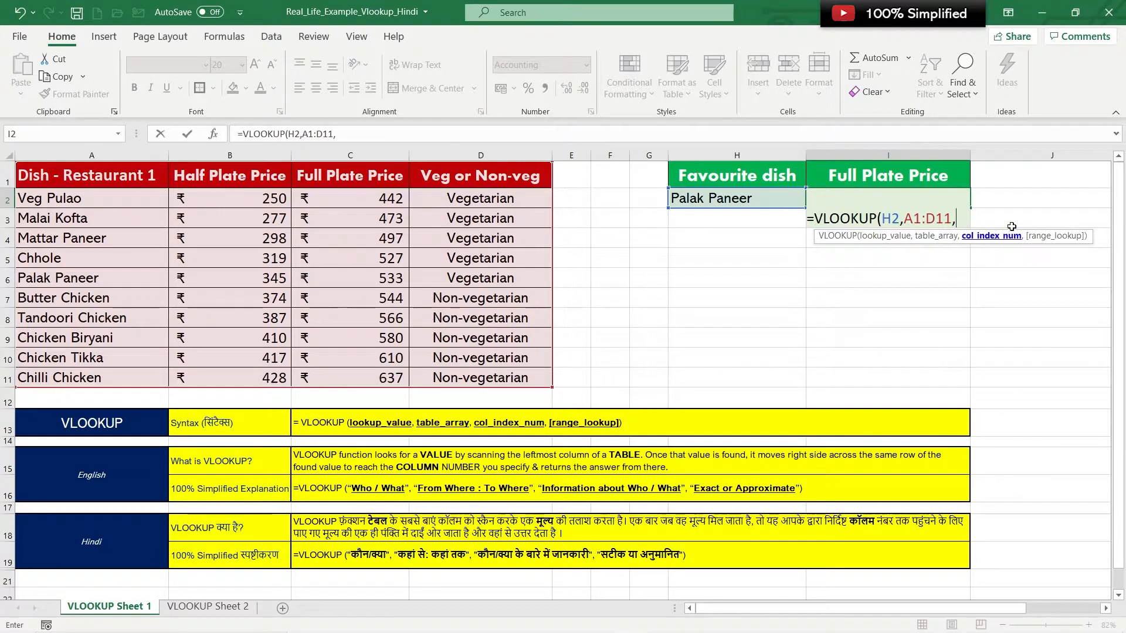
key(F2)
text(3)
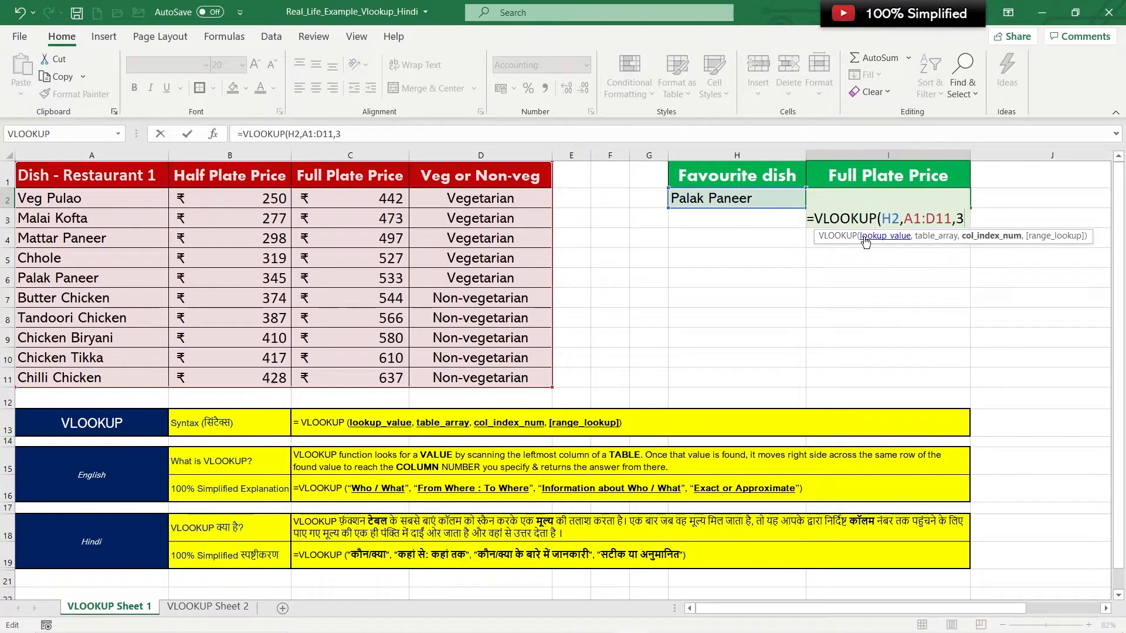
text(,)
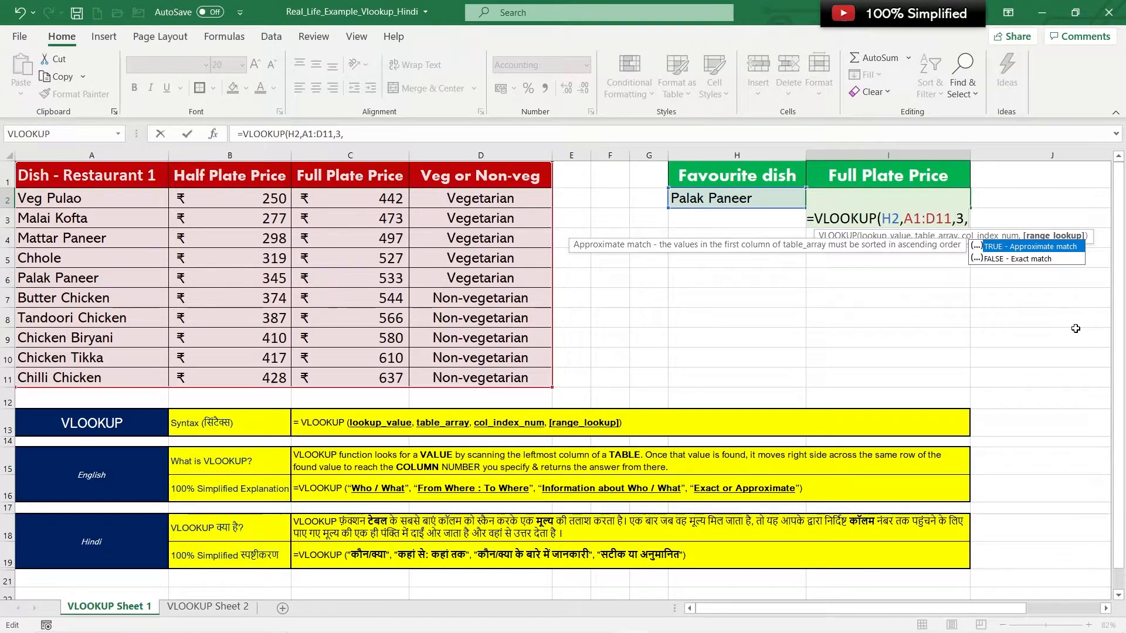
text(0)
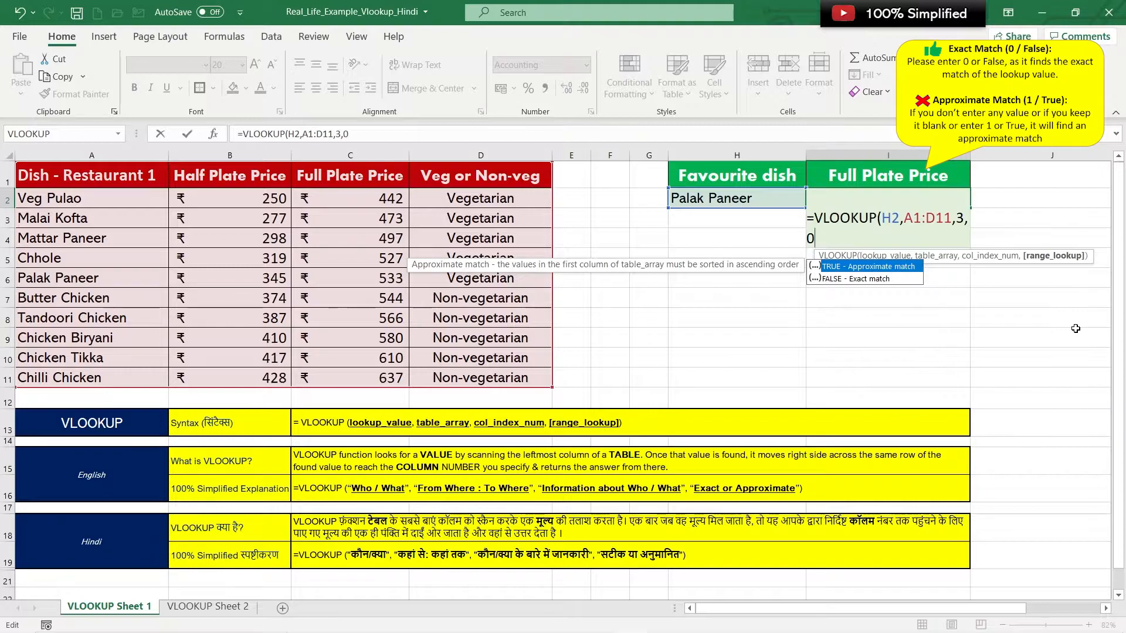
key(BackSpace)
text(FALS)
key(BackSpace)
key(BackSpace)
key(BackSpace)
key(BackSpace)
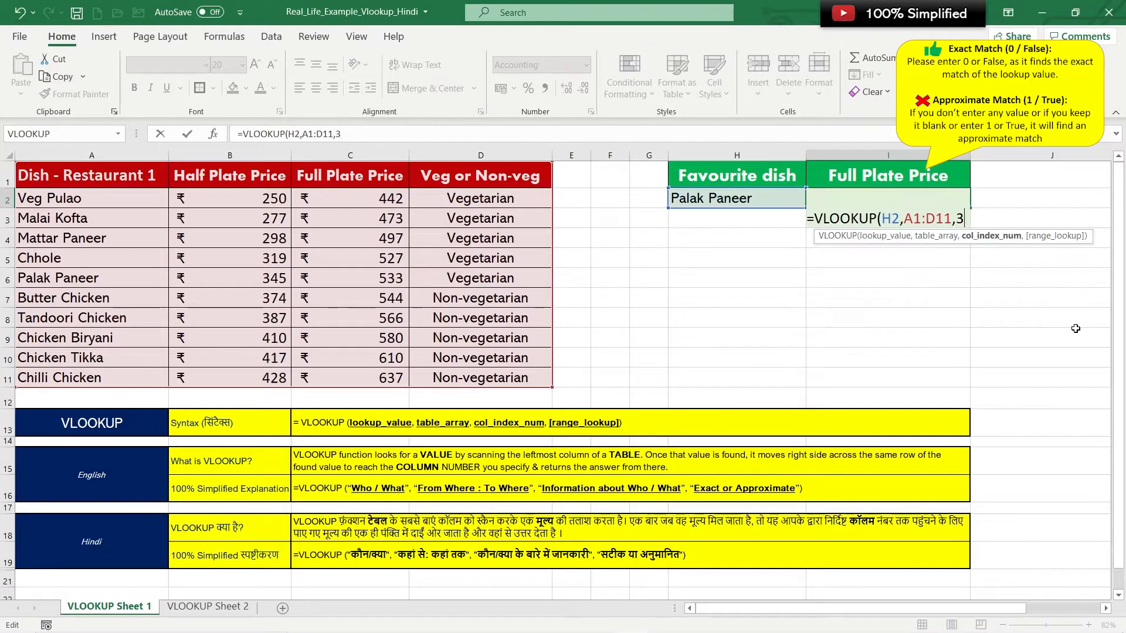
Set the range lookup to 0 for an exact match and complete the formula =VLOOKUP(H2,A1:D11,3,0) in I2.
text(,)
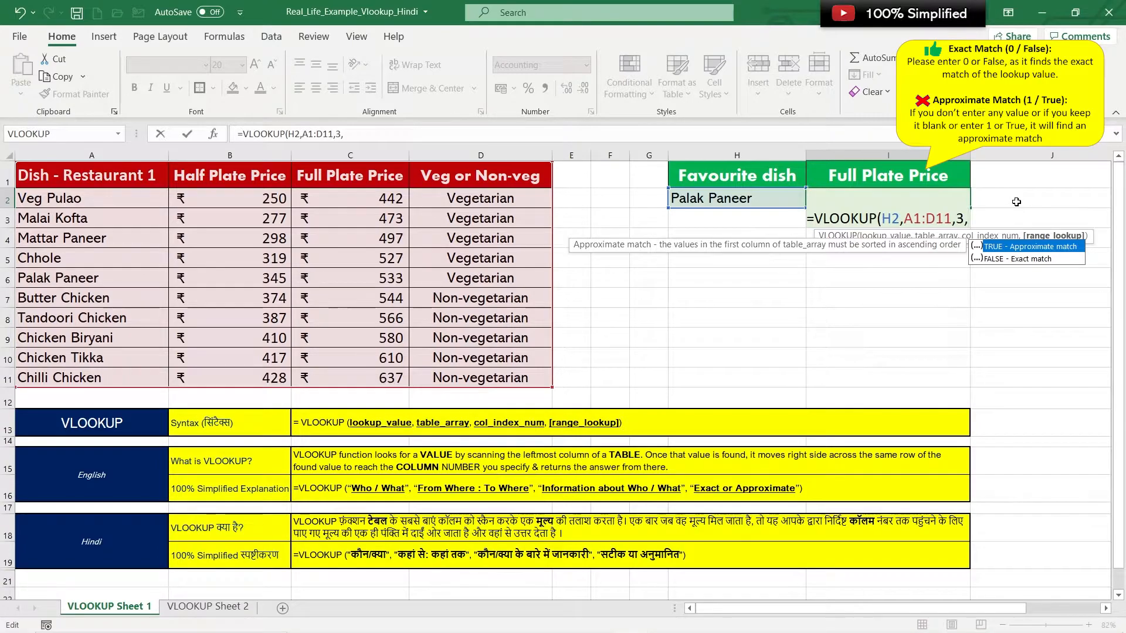
text(0)
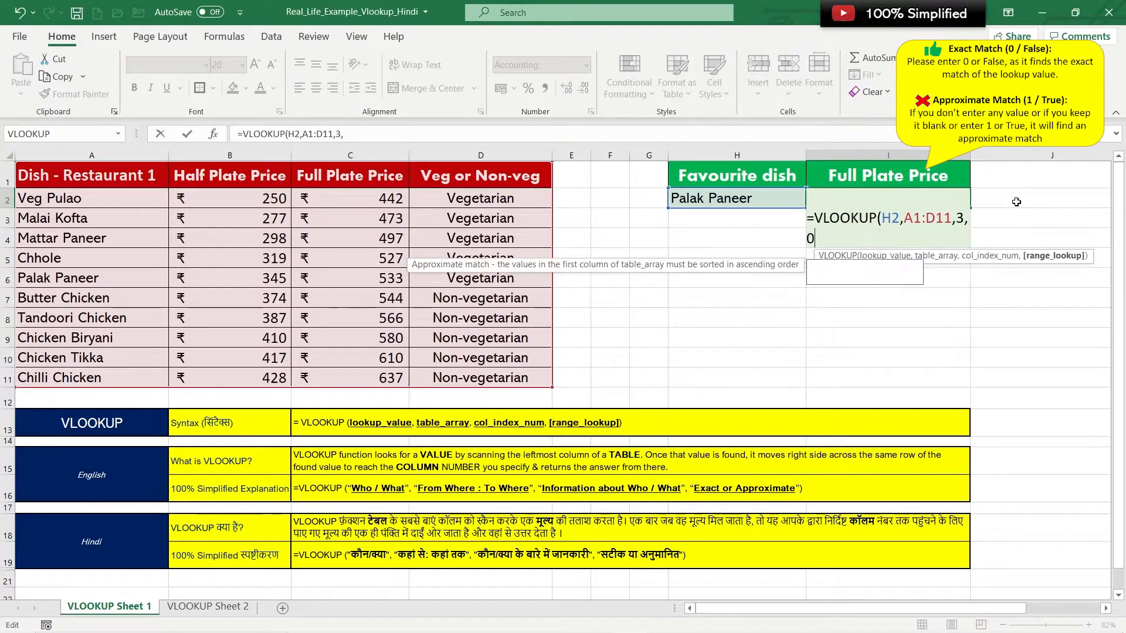
text())
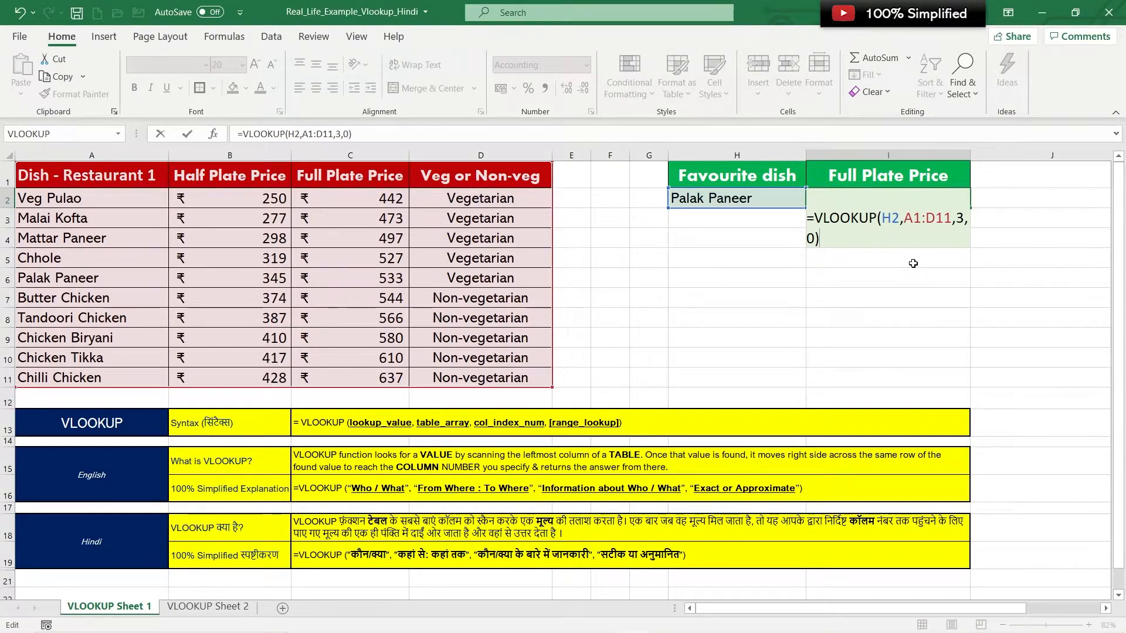
key(Return)
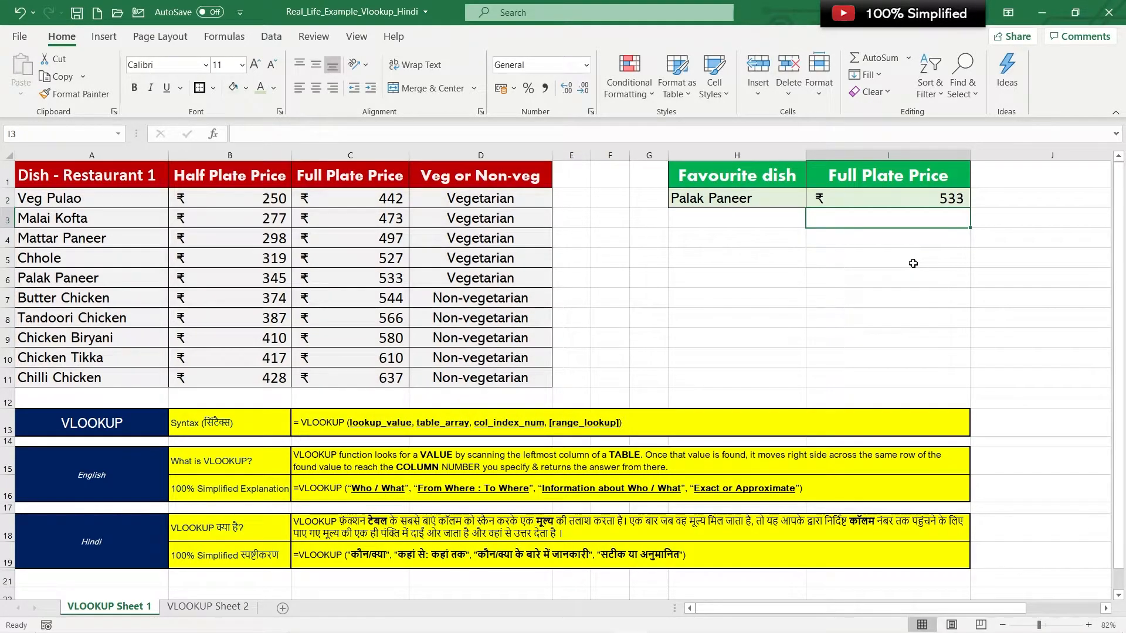
Compare the formula result in I2 with Palak Paneer's full plate price in the restaurant table.
click(916, 201)
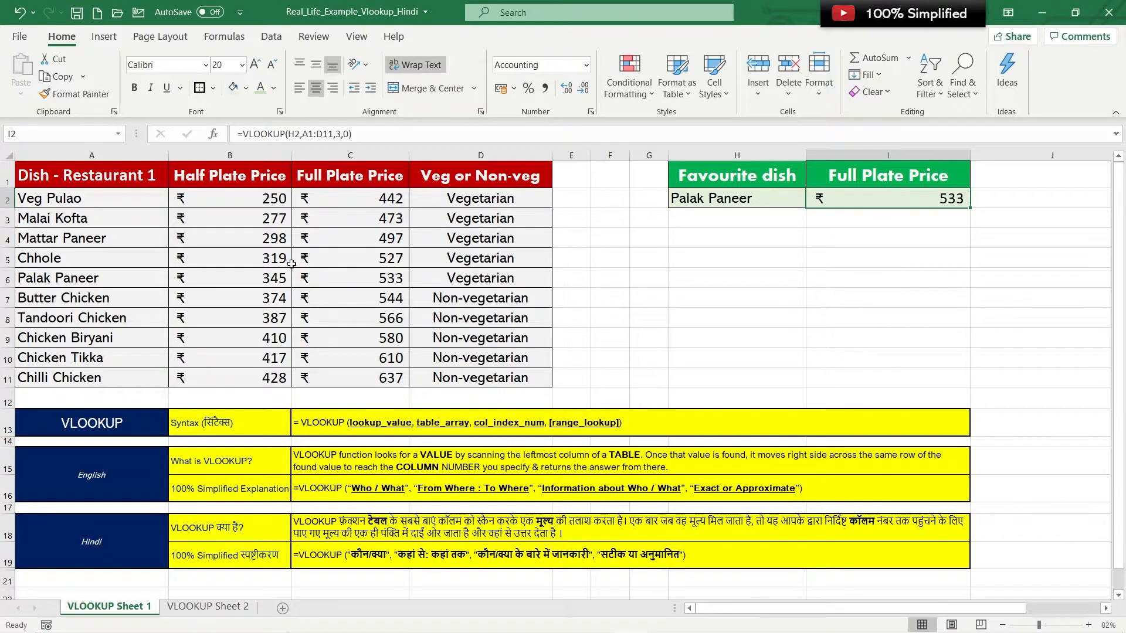
drag(75, 277, 321, 266)
click(328, 277)
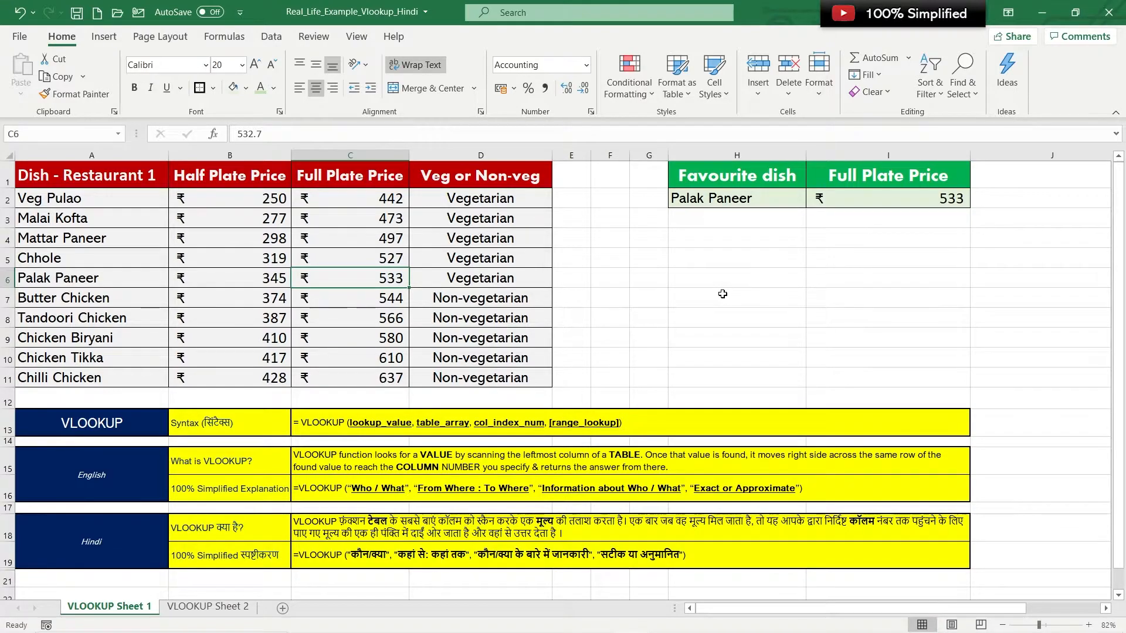
Review the VLOOKUP syntax and English explanation, tracing the lookup down the dish column and across the Palak Paneer row to the full plate price.
click(354, 426)
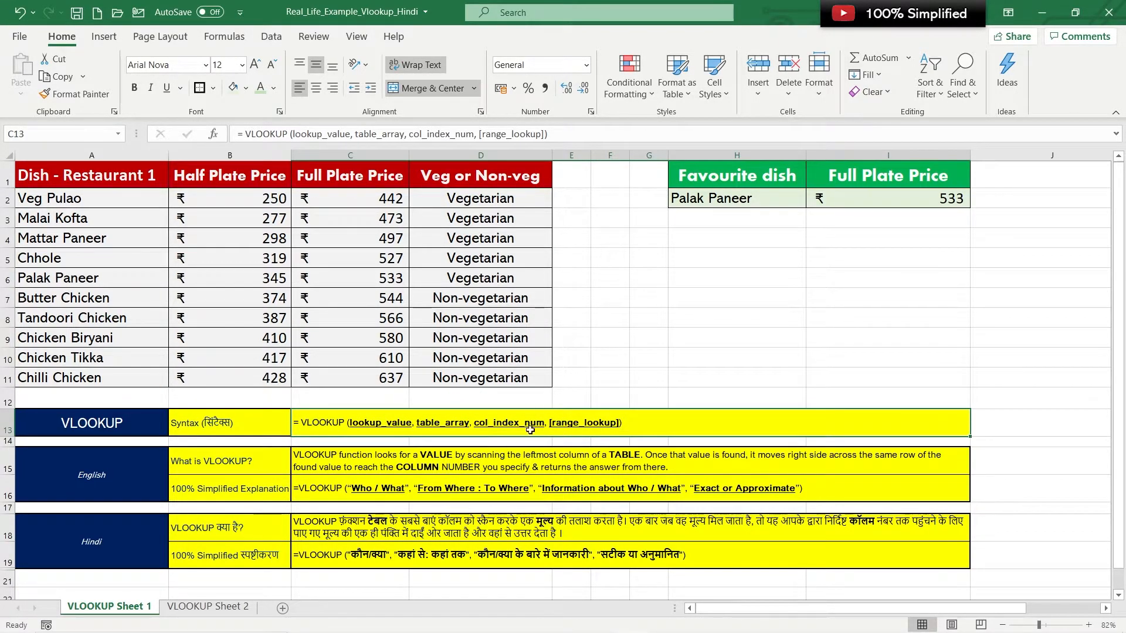
click(374, 465)
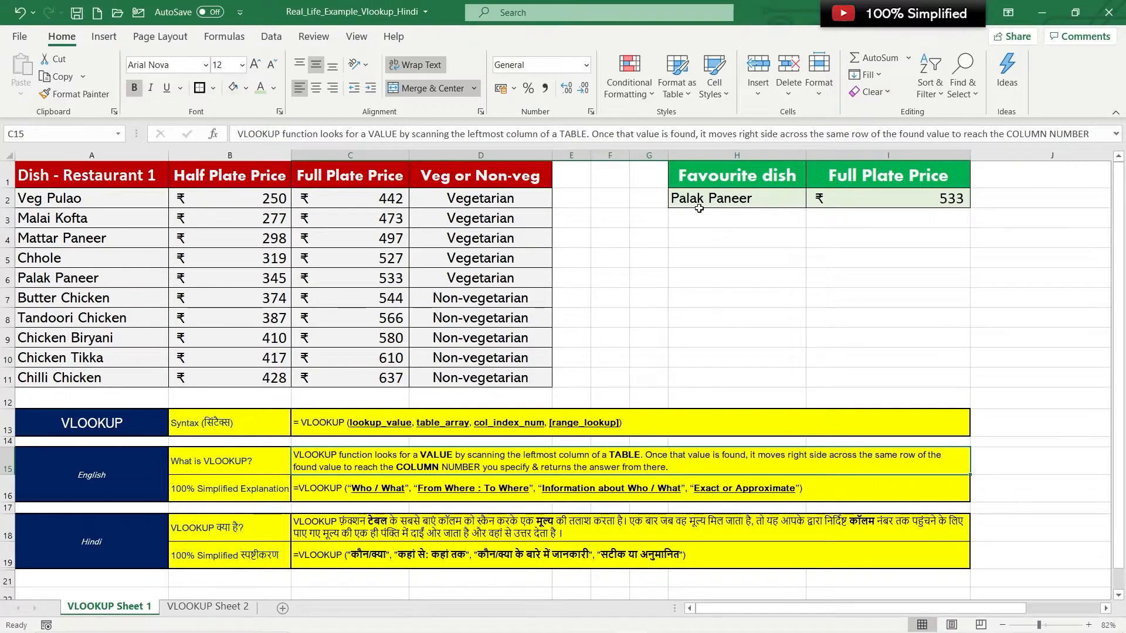
drag(100, 181, 102, 368)
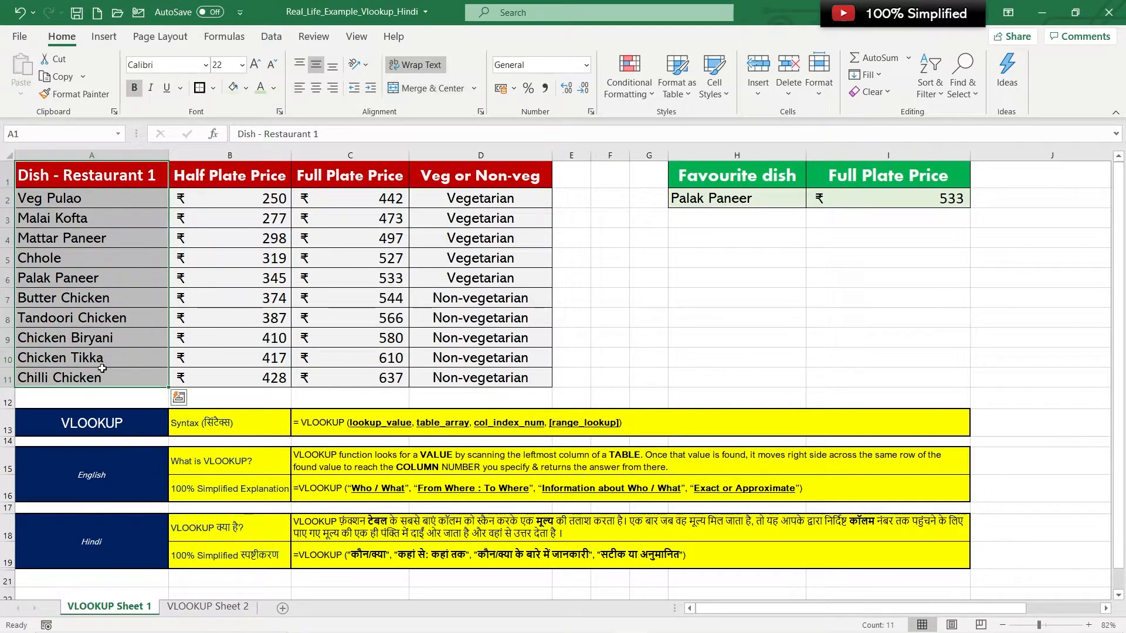
click(61, 279)
click(8, 279)
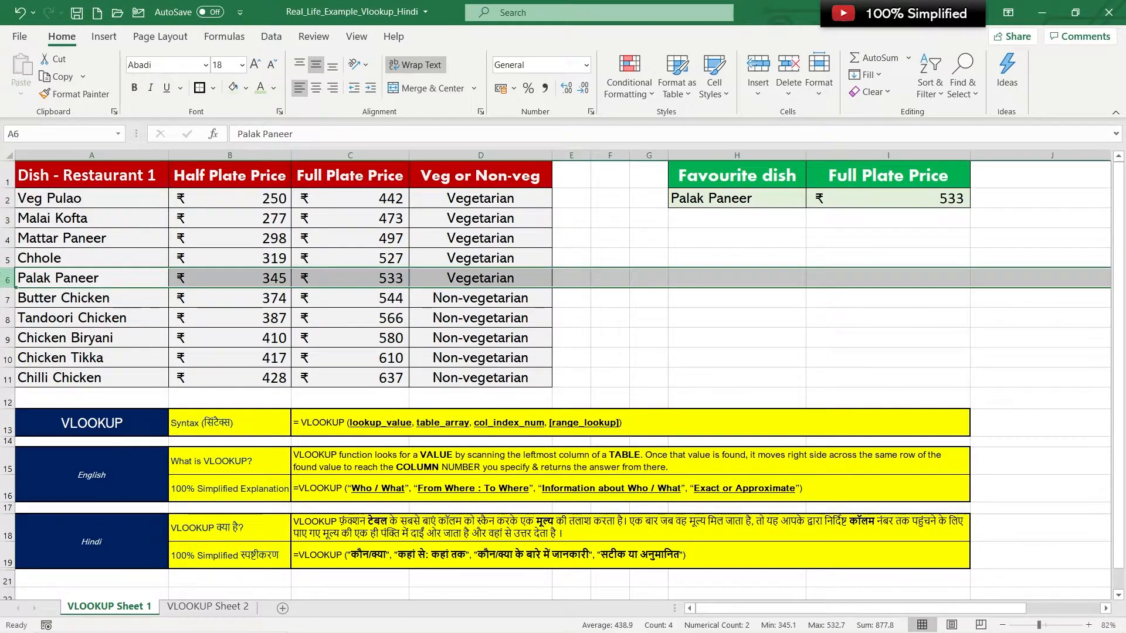
click(65, 278)
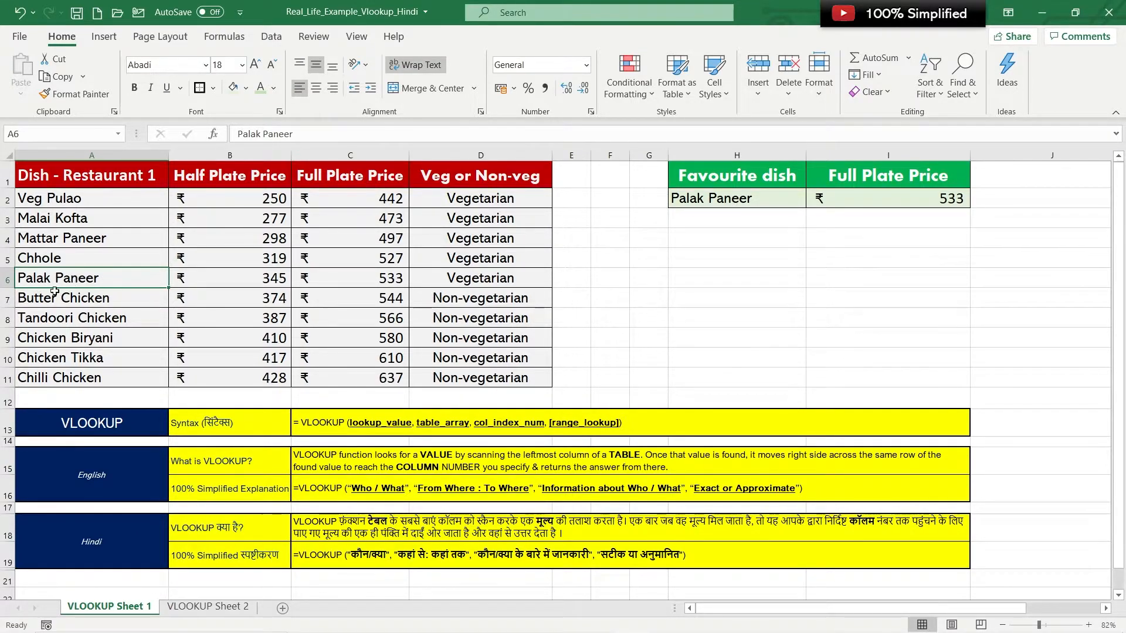
drag(76, 279, 451, 282)
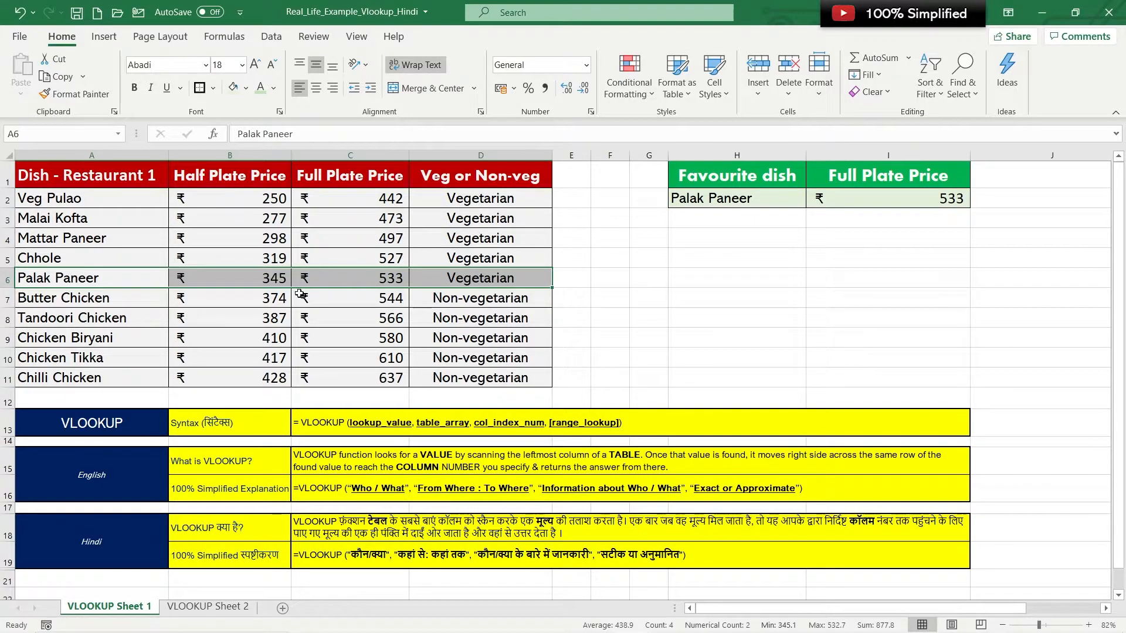
click(325, 275)
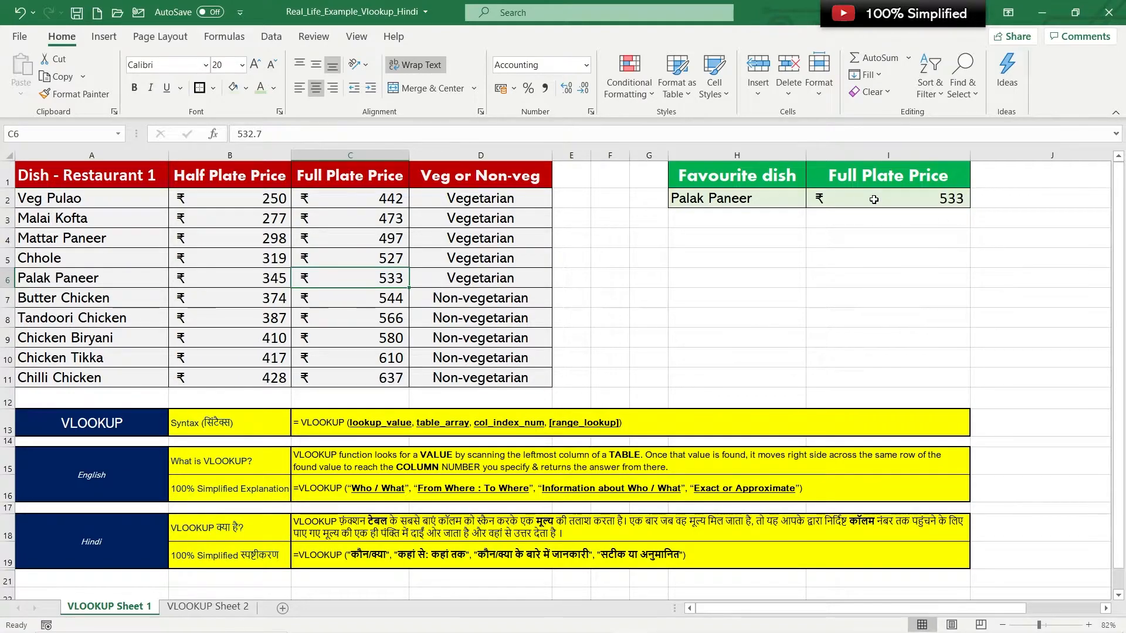
click(54, 275)
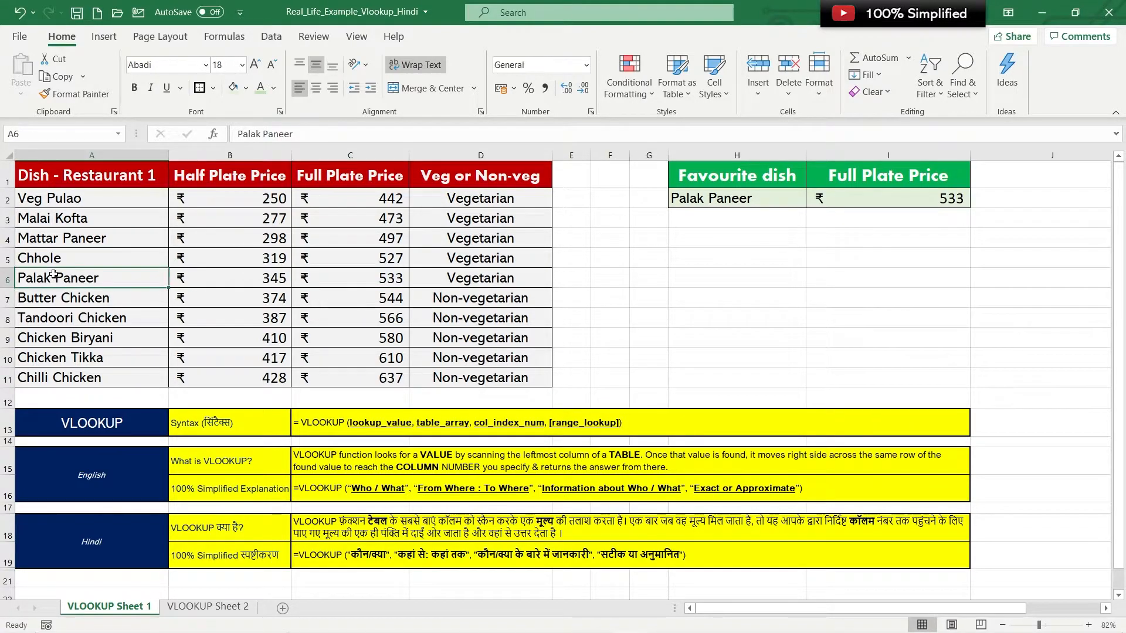
click(201, 285)
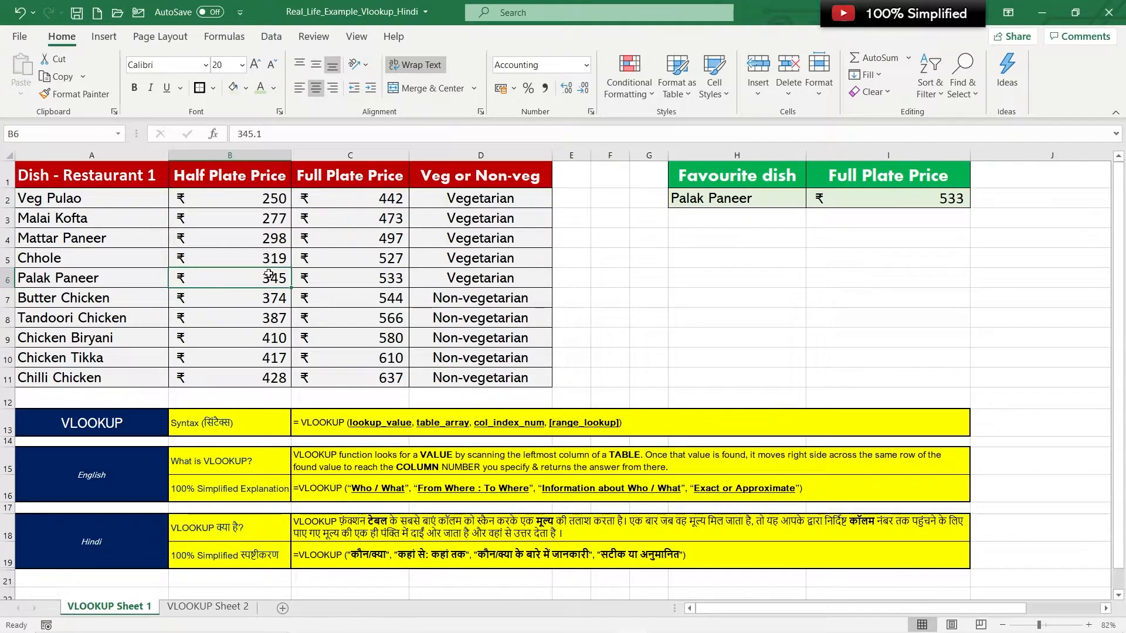
click(357, 278)
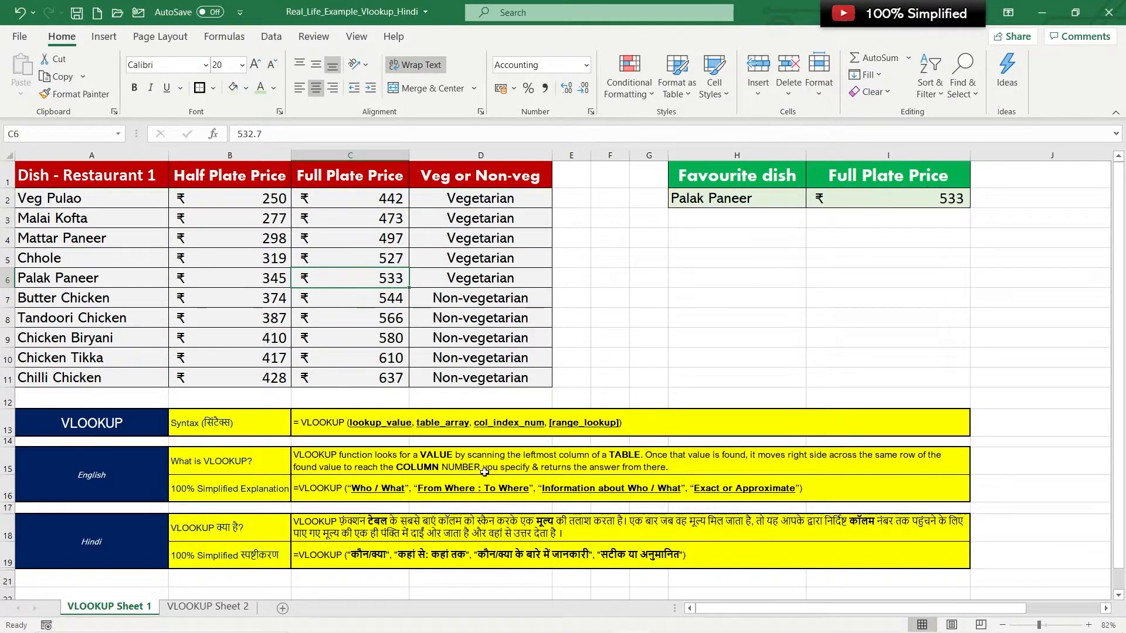
Compare the VLOOKUP syntax with the simplified English and Hindi explanations, starting with the lookup value's "Who / What".
click(345, 495)
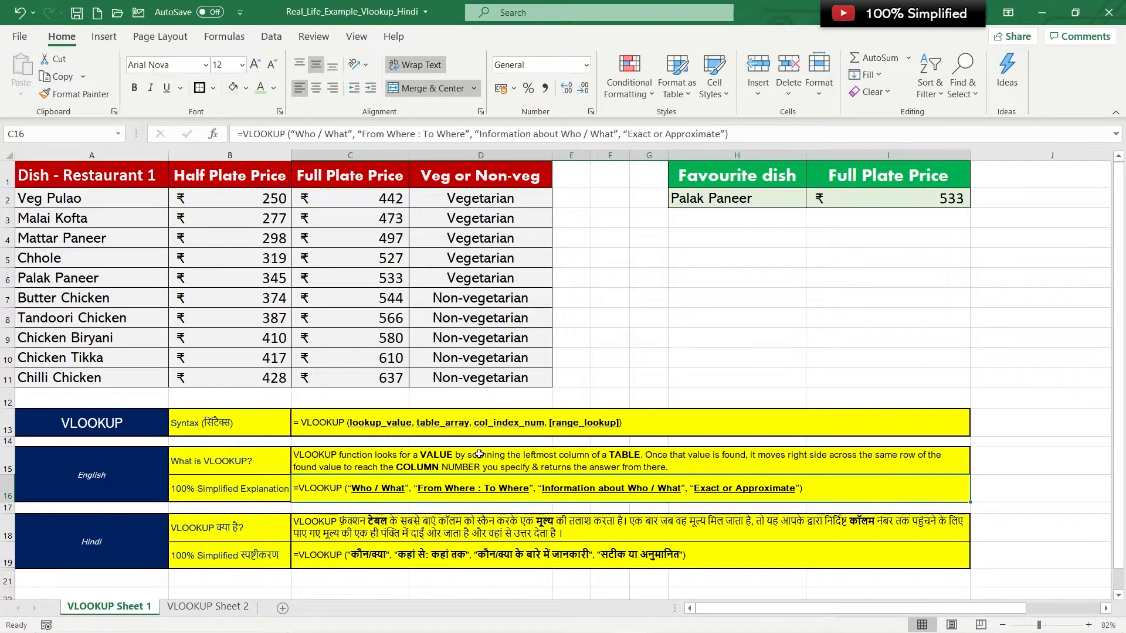
click(369, 426)
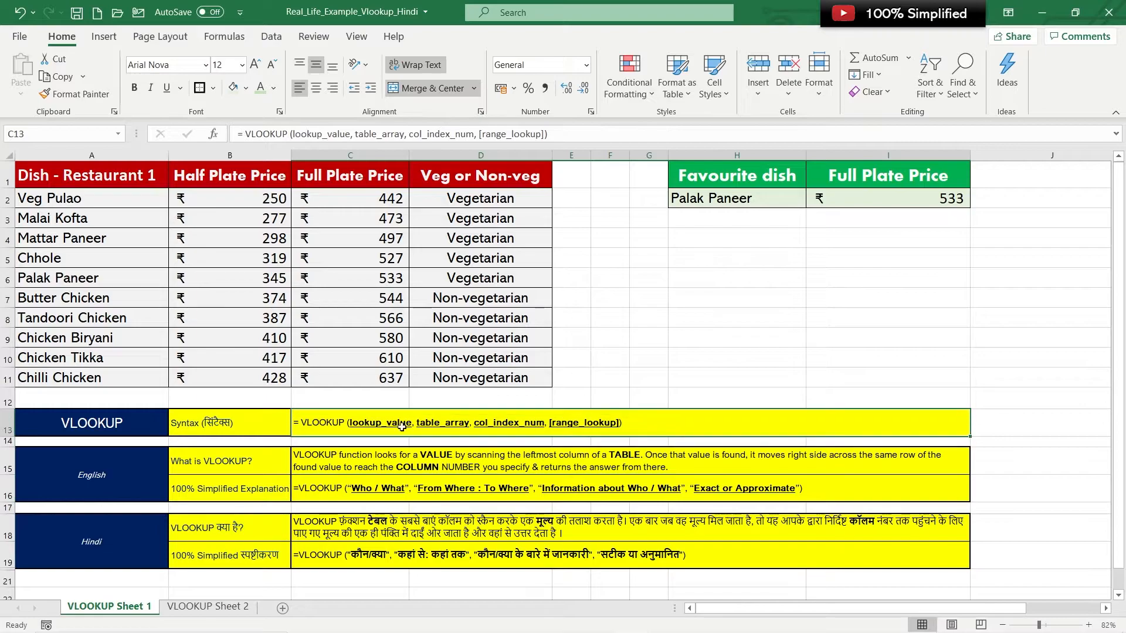
click(361, 493)
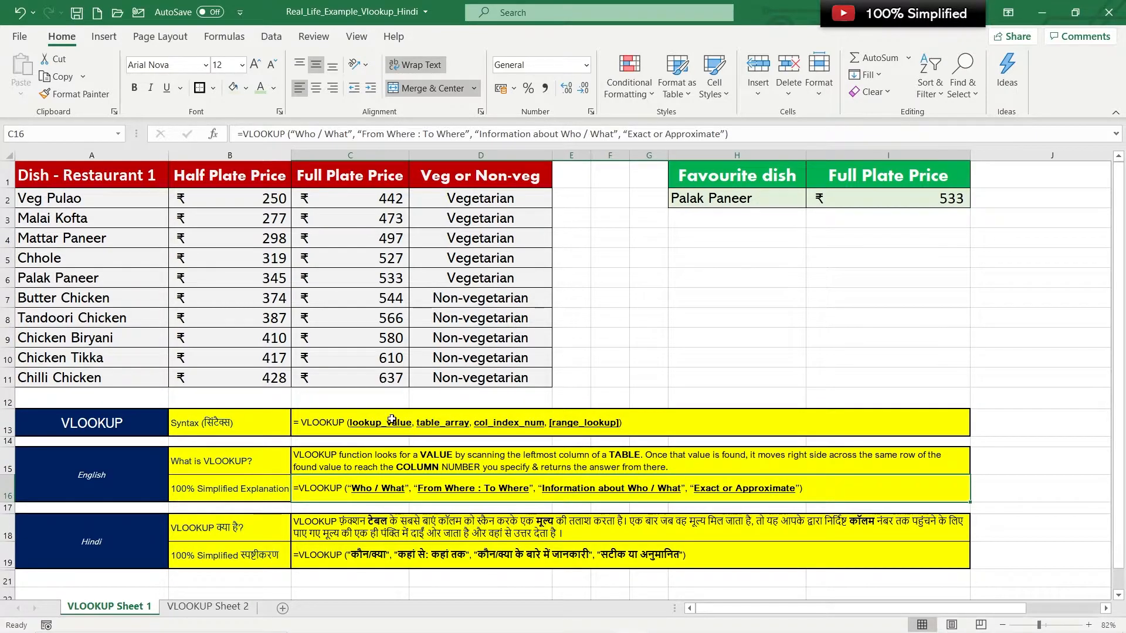
click(385, 494)
click(386, 548)
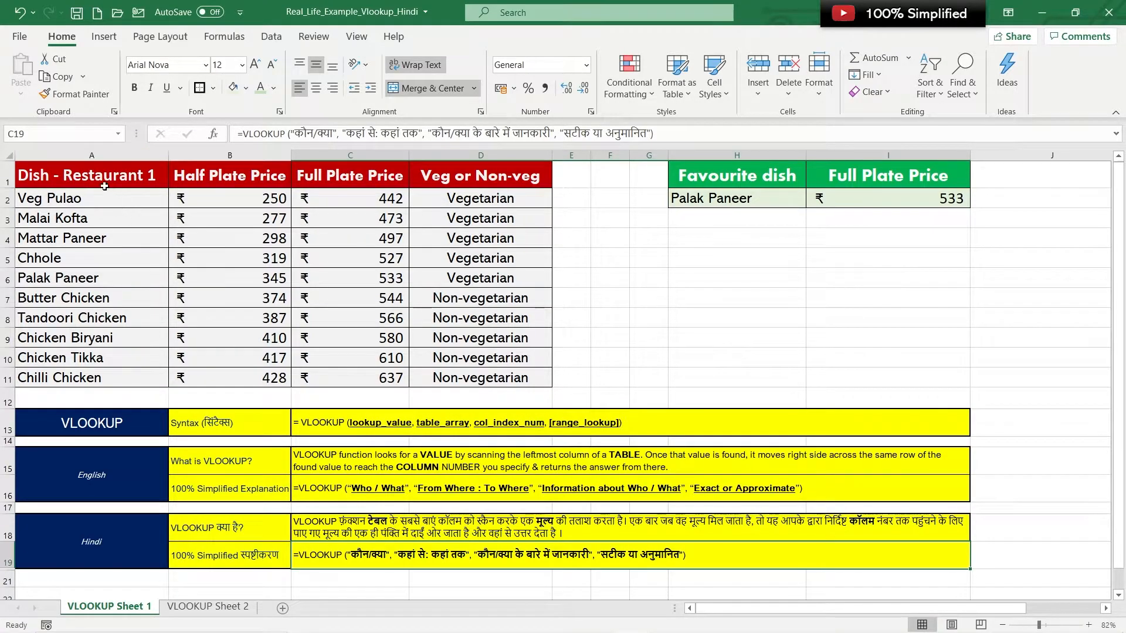
Trace the lookup through the Restaurant 1 table A1:D11 to Palak Paneer and its full plate price, alongside the simplified Hindi explanation.
click(104, 186)
click(466, 381)
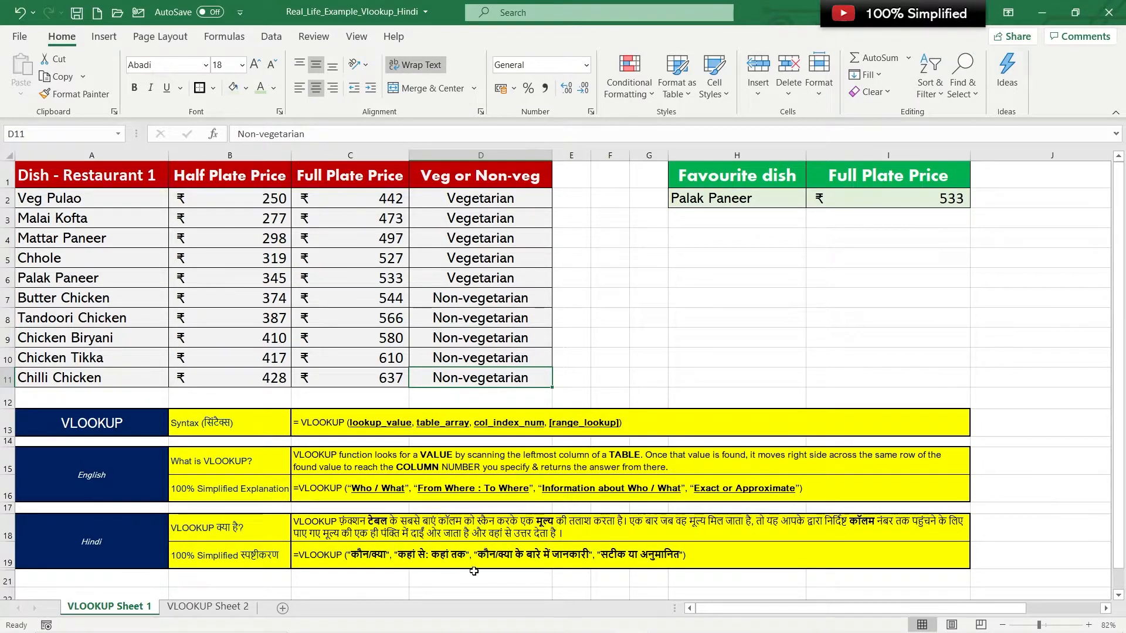
click(98, 176)
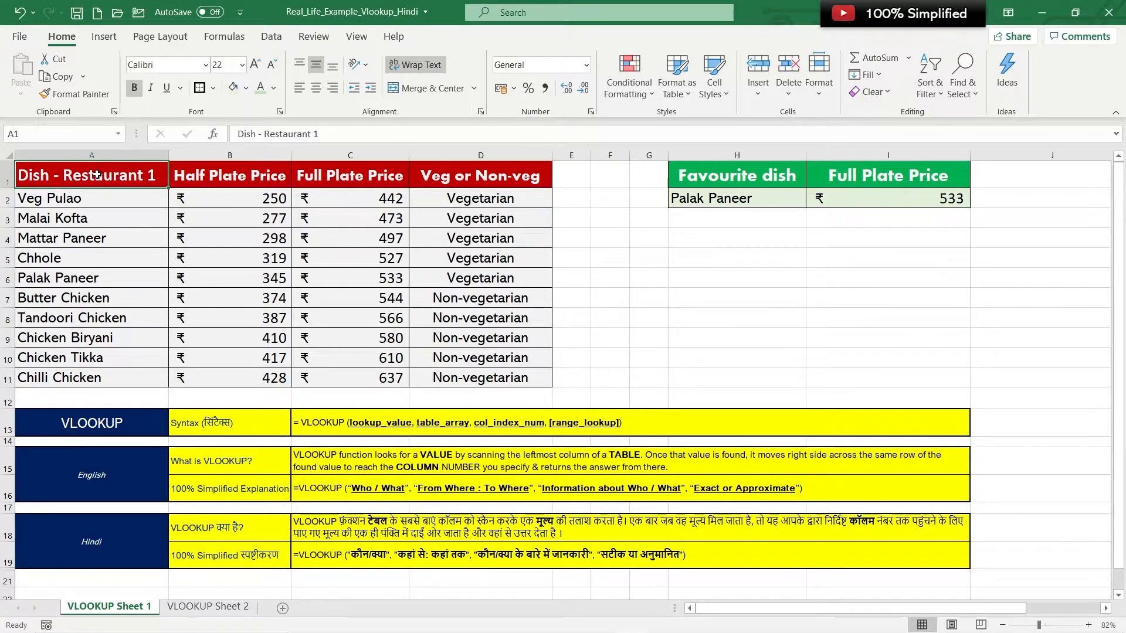
drag(99, 175, 518, 378)
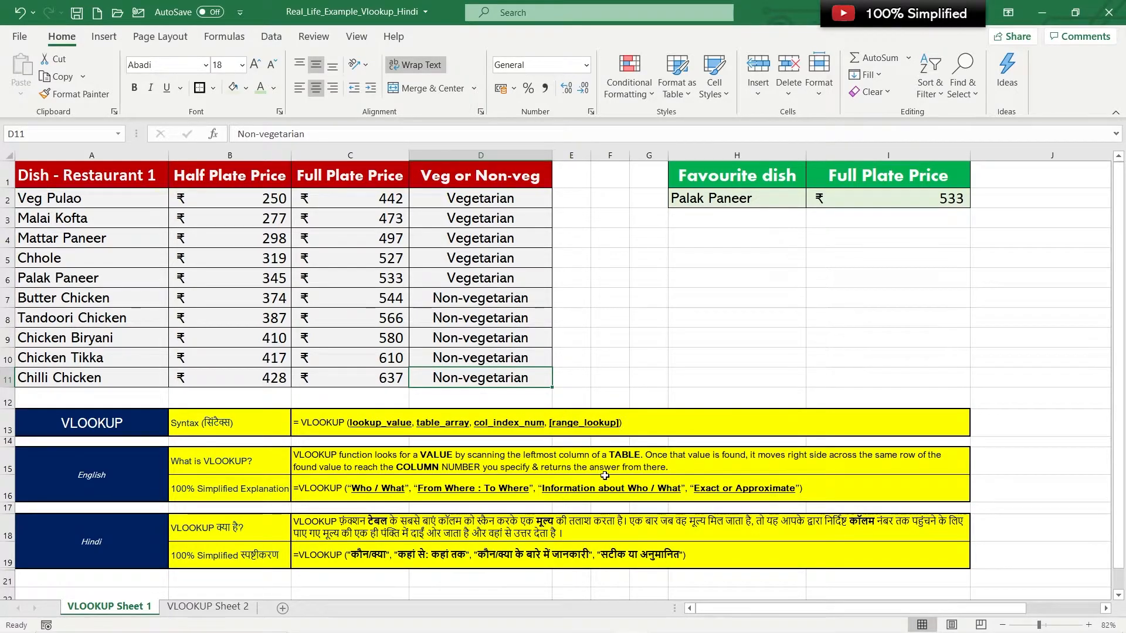
click(103, 272)
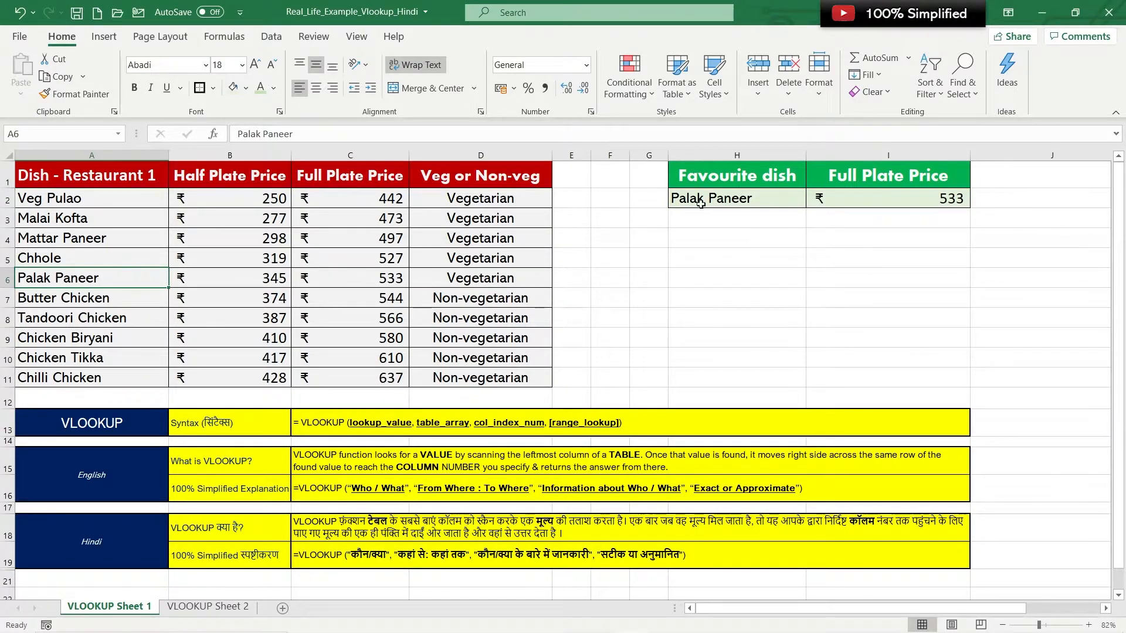
click(402, 277)
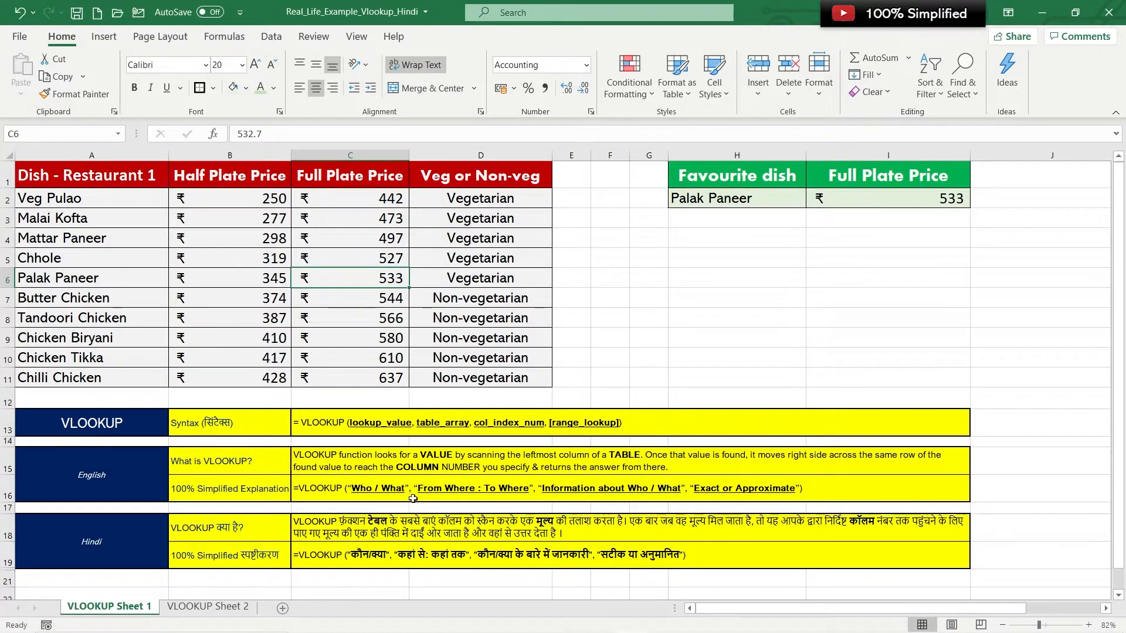
click(531, 552)
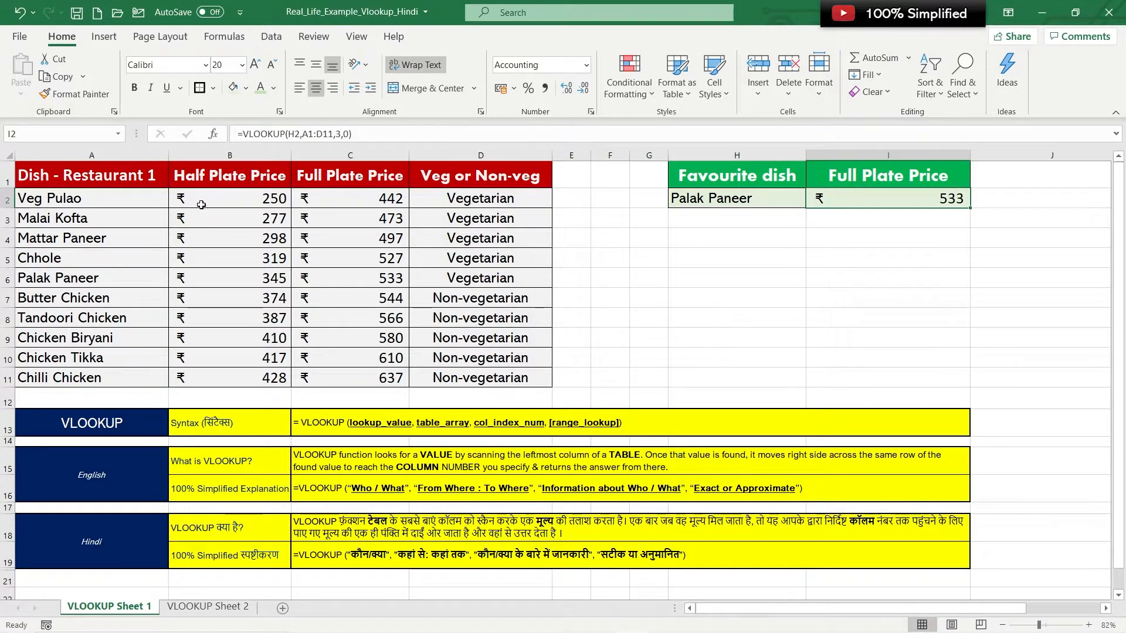
Relate the VLOOKUP formula in I2 to the favourite dish in H2 and the Restaurant 1 table A1:D11.
drag(104, 182, 469, 381)
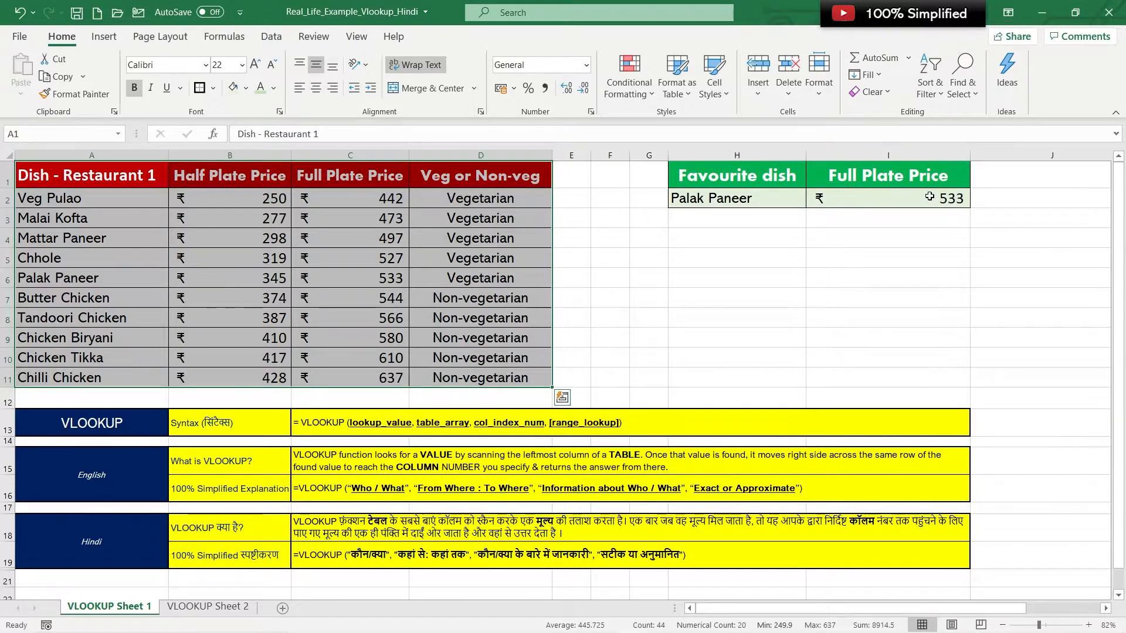
click(929, 196)
click(737, 204)
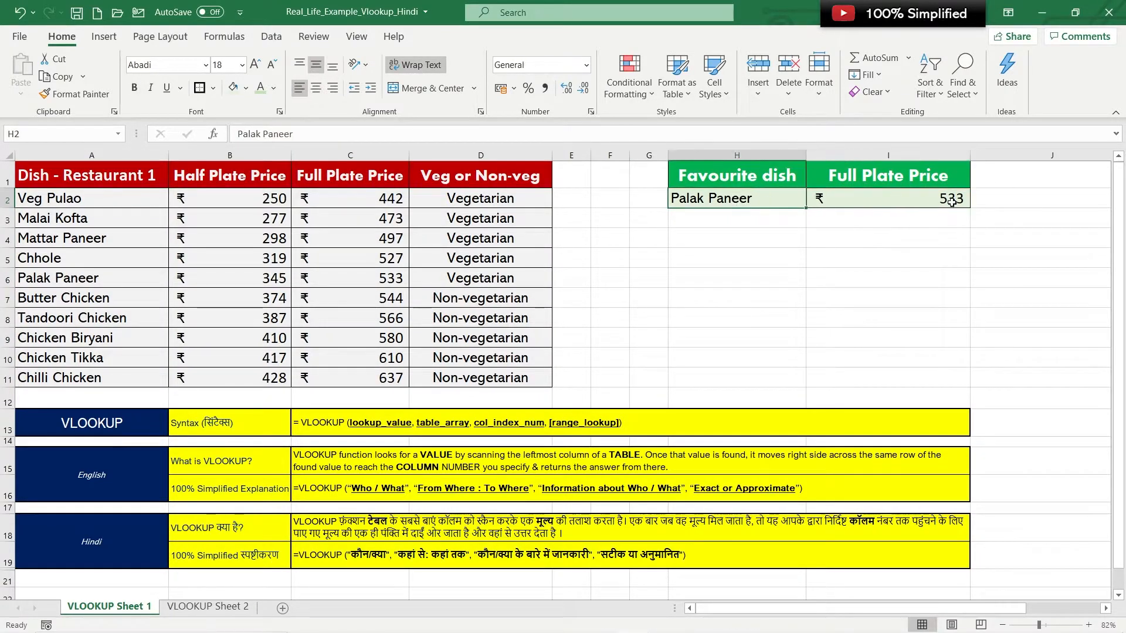
click(949, 200)
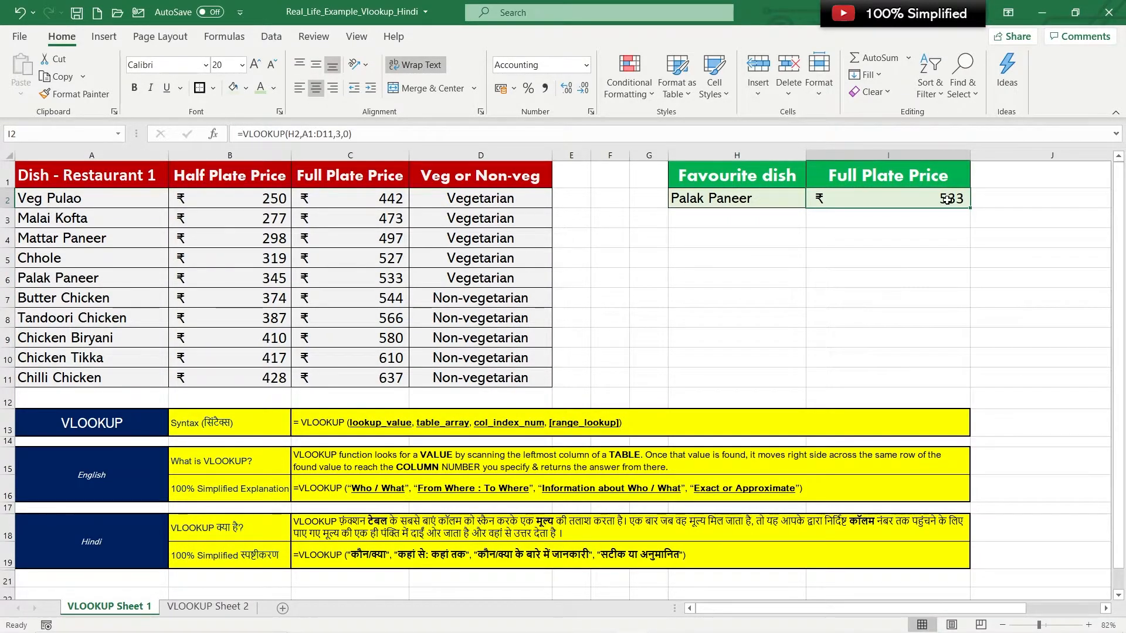
click(735, 193)
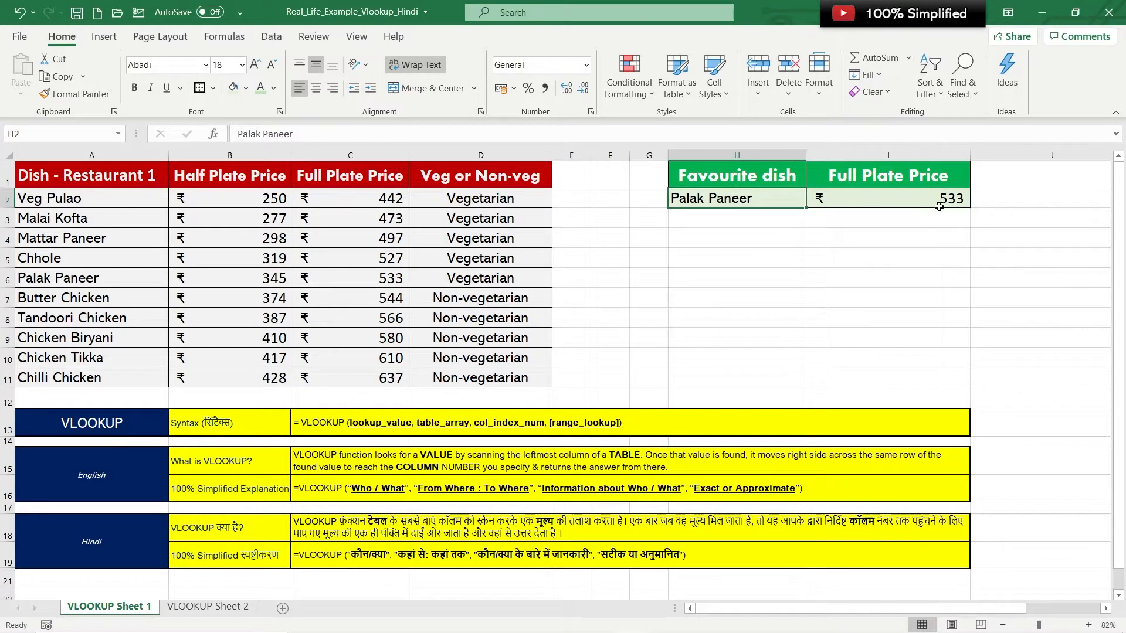
click(938, 205)
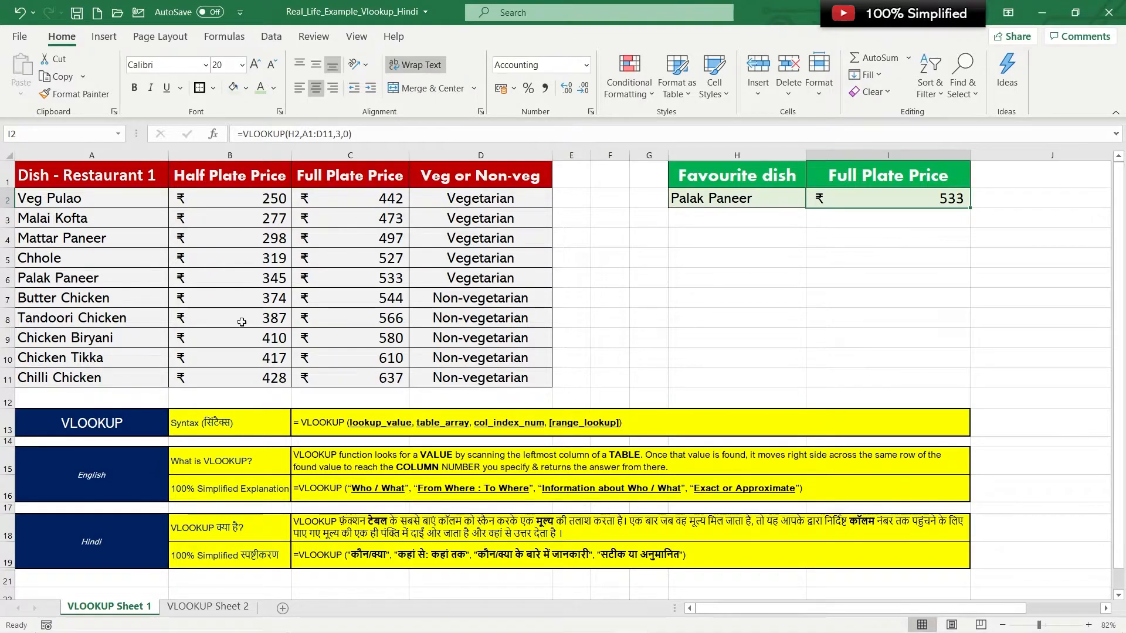
drag(115, 176, 457, 378)
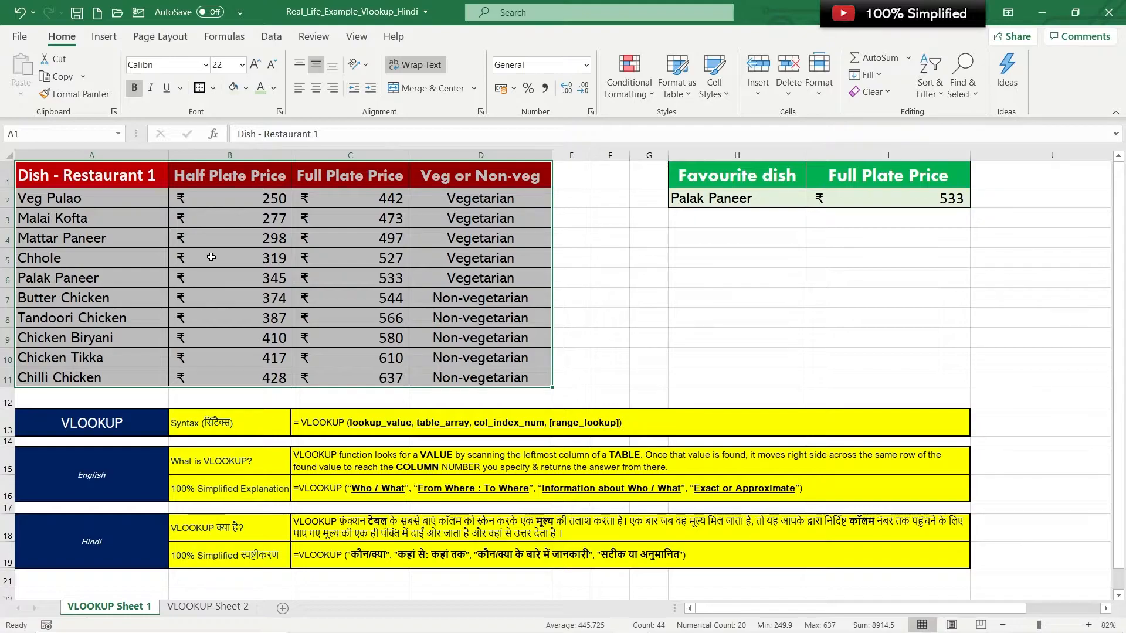
drag(236, 213, 539, 380)
Examine the Restaurant 2 table A1:E6 on VLOOKUP Sheet 2.
click(210, 606)
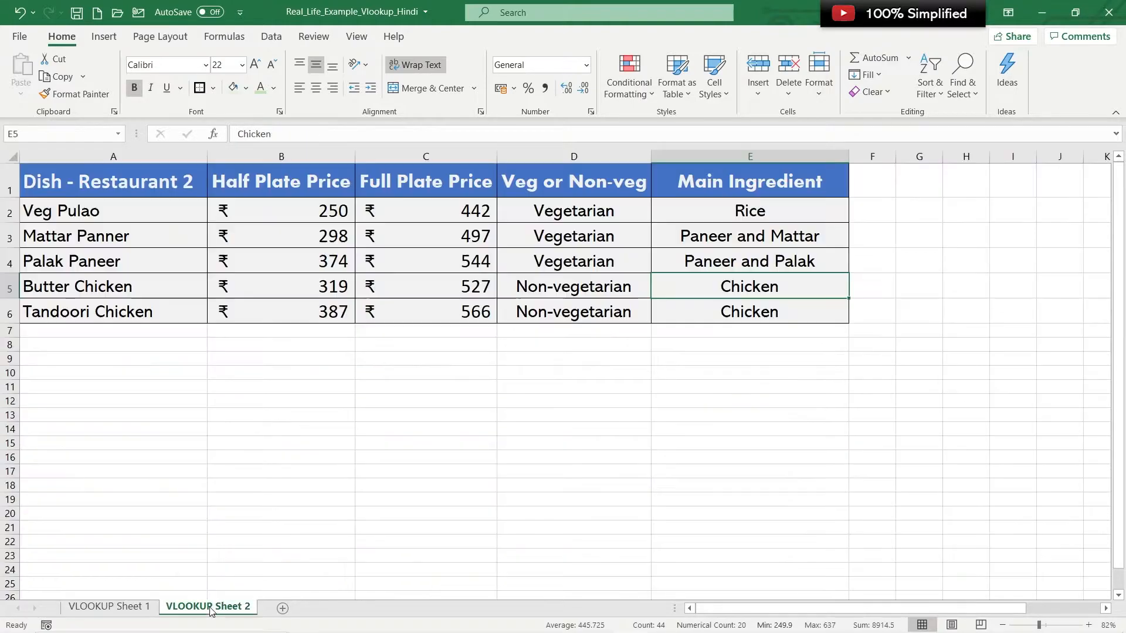
key(ctrl+Home)
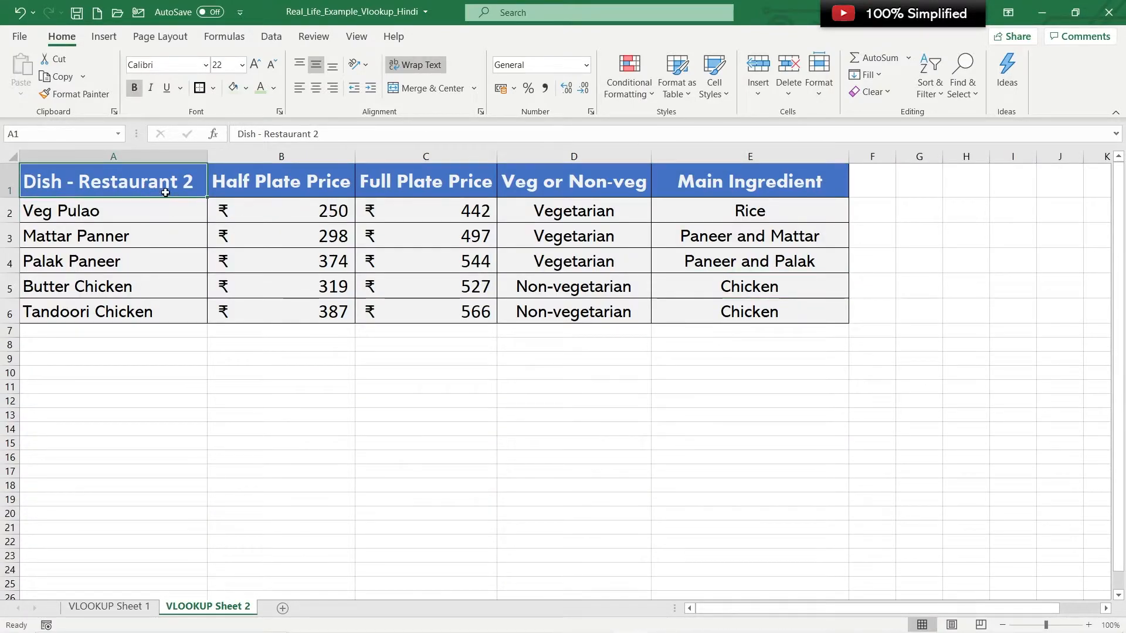
drag(166, 192, 792, 311)
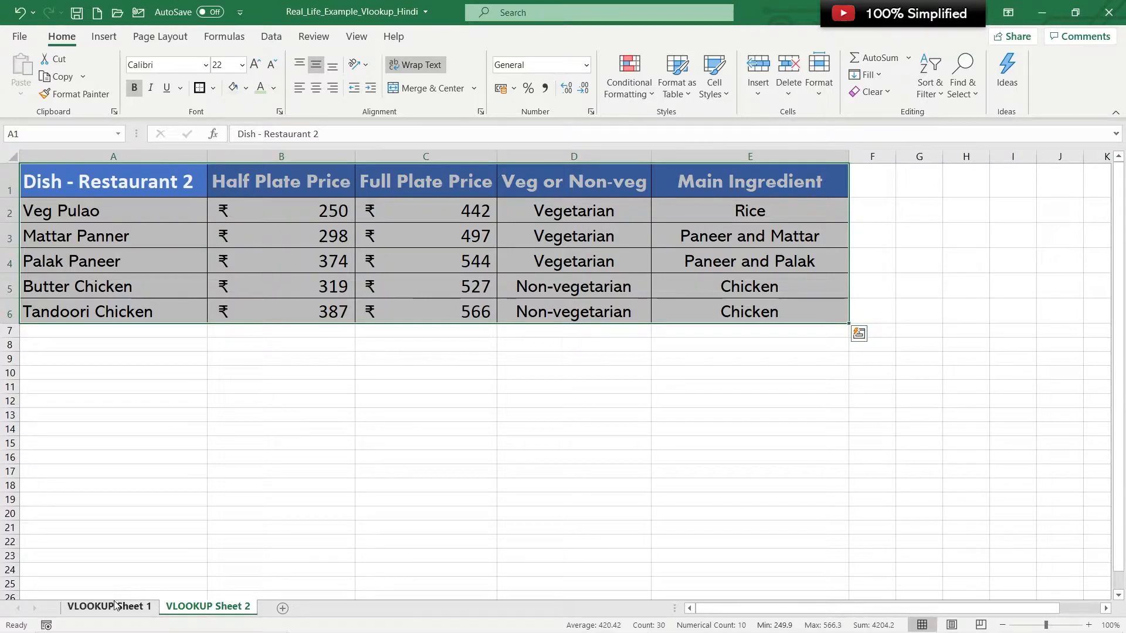
Return to VLOOKUP Sheet 1 and check Palak Paneer's full plate price against the formula result in I2.
click(115, 606)
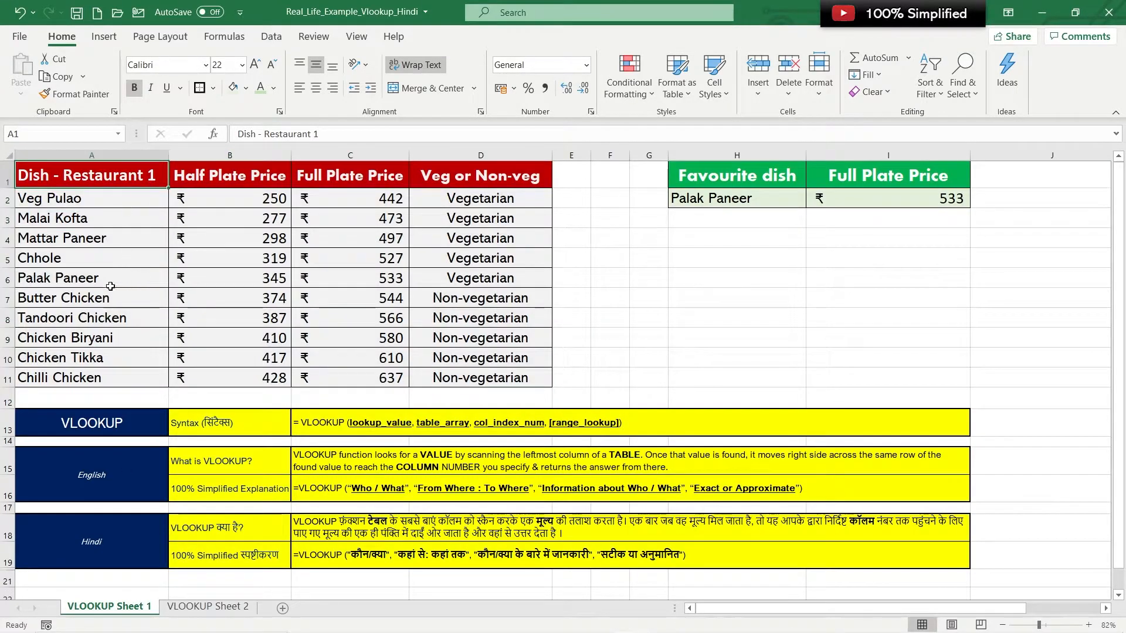
click(110, 286)
click(319, 272)
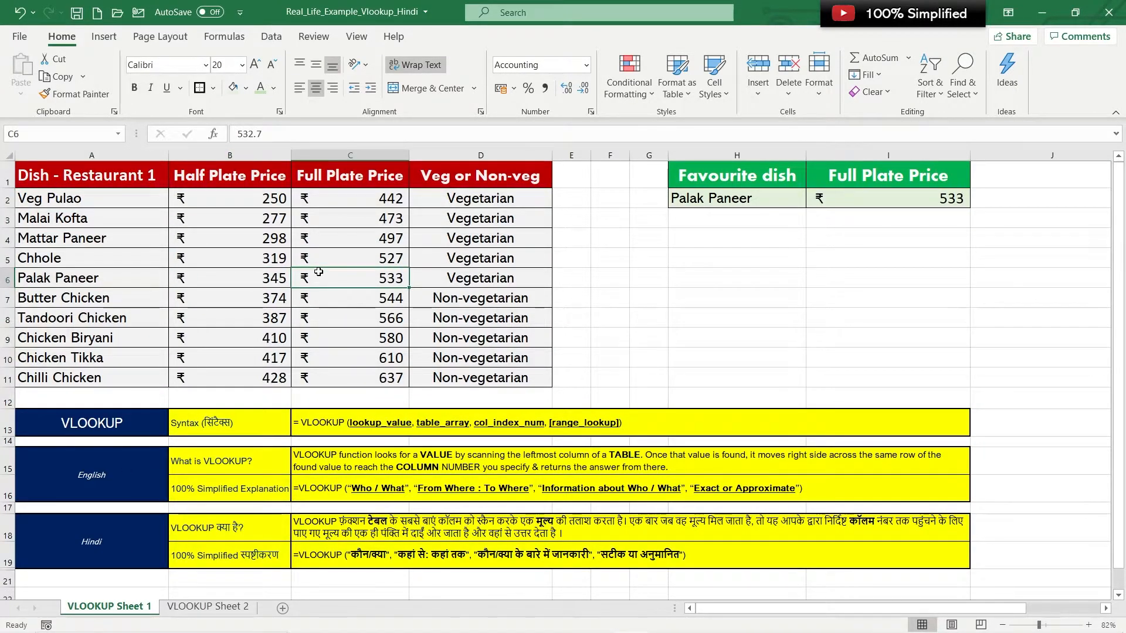
click(951, 190)
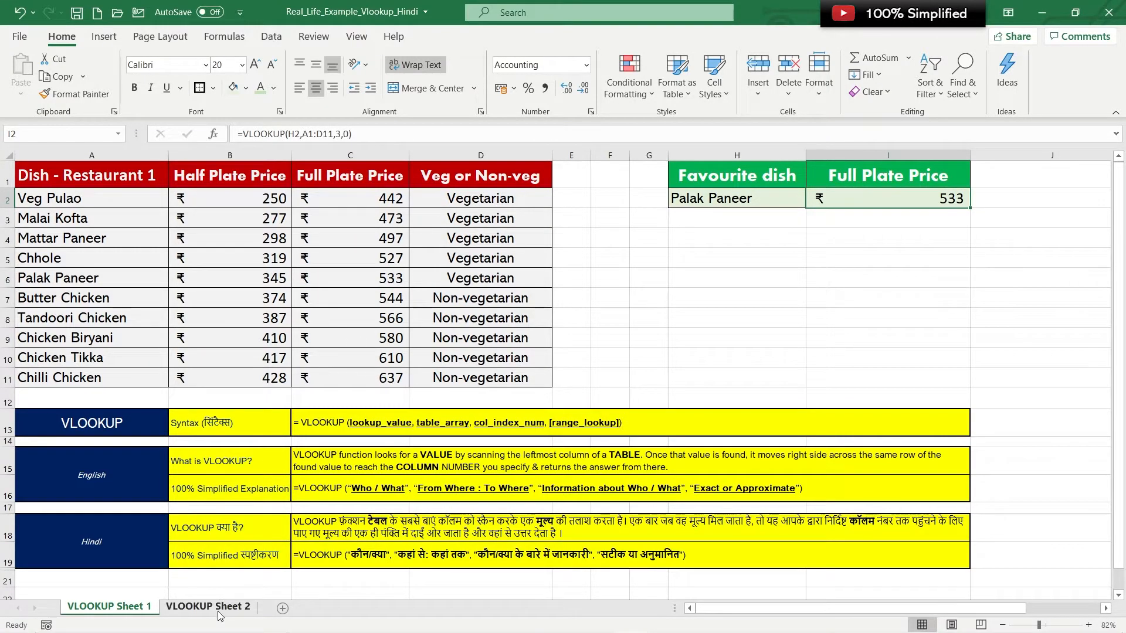
click(123, 282)
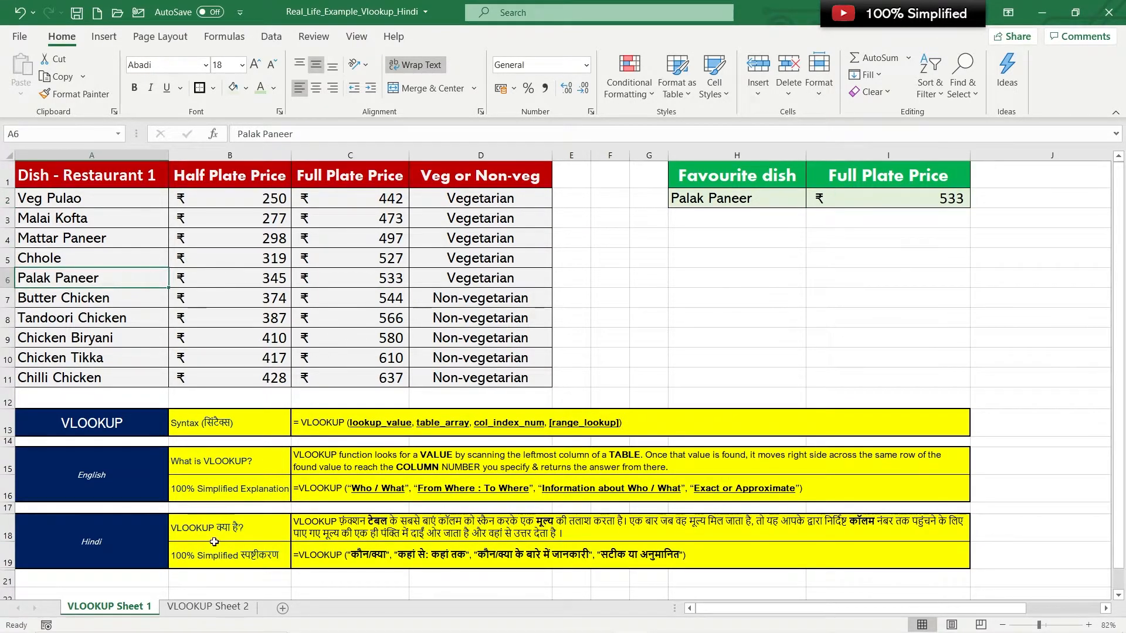
Compare the Restaurant 1 and Restaurant 2 tables on the two sheets and locate Palak Paneer in the Restaurant 2 dish column.
click(208, 606)
click(191, 183)
click(110, 607)
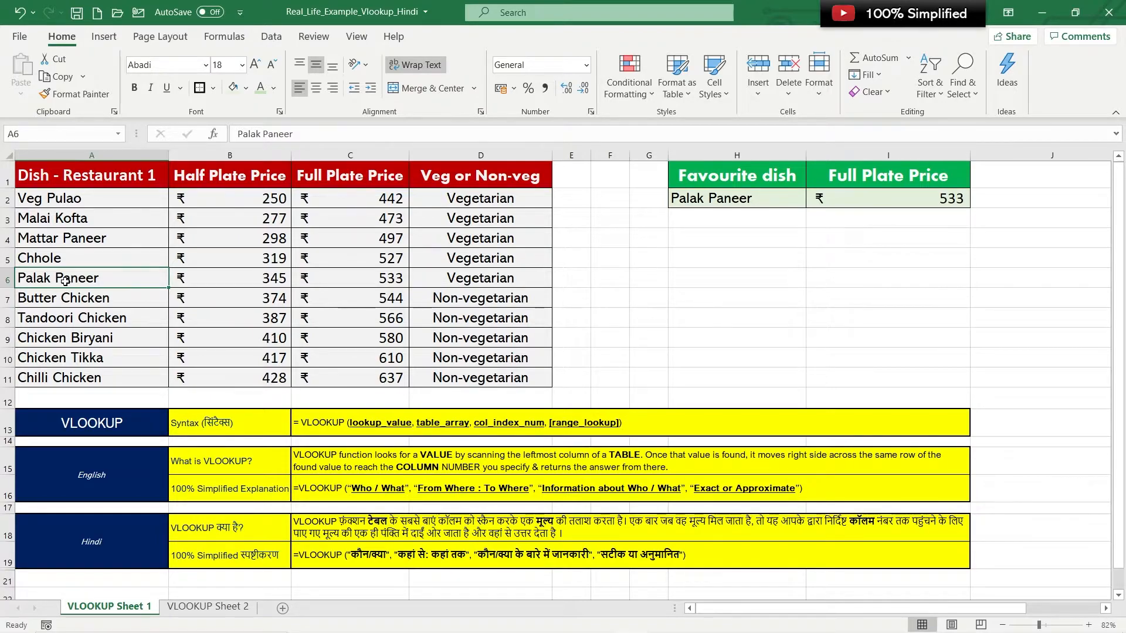
drag(65, 176, 456, 375)
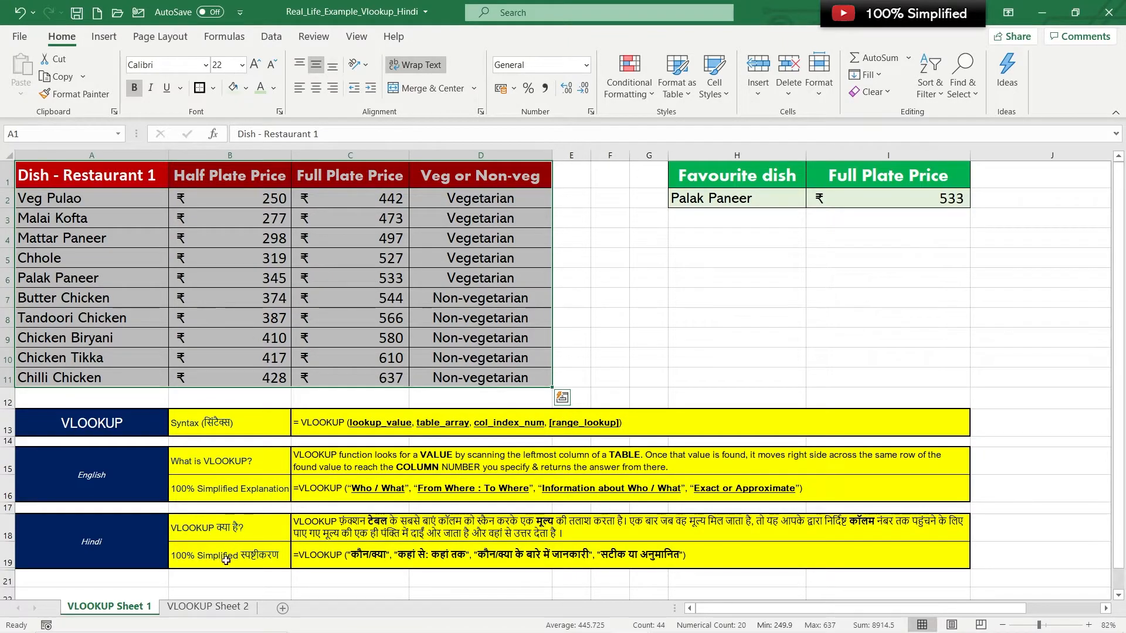
click(211, 607)
key(ctrl+a)
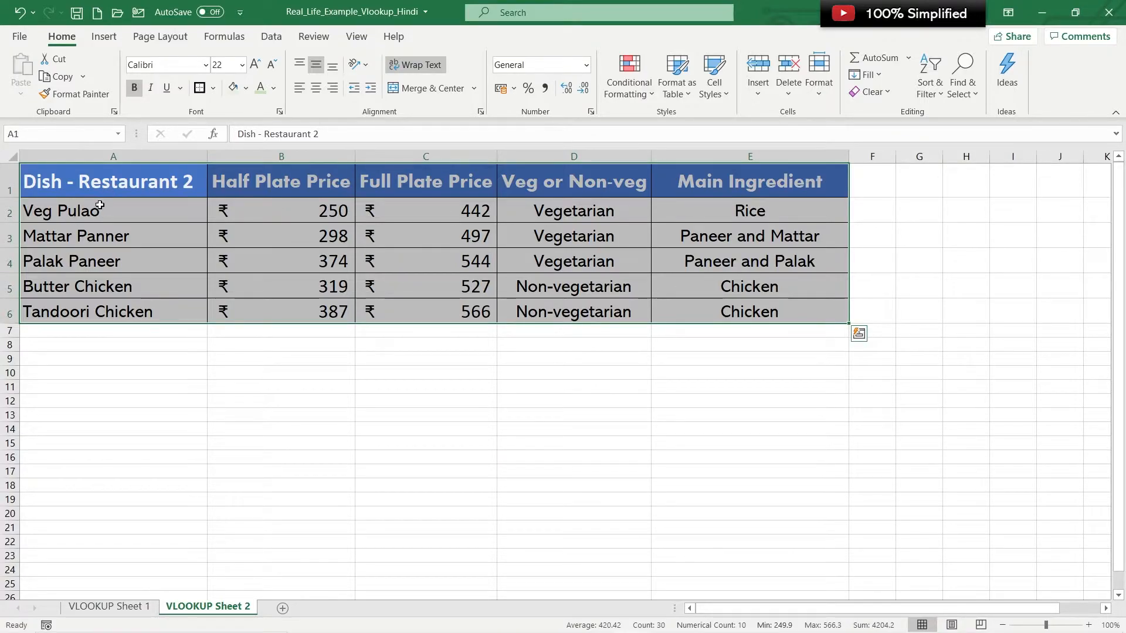
drag(100, 207, 109, 307)
click(154, 268)
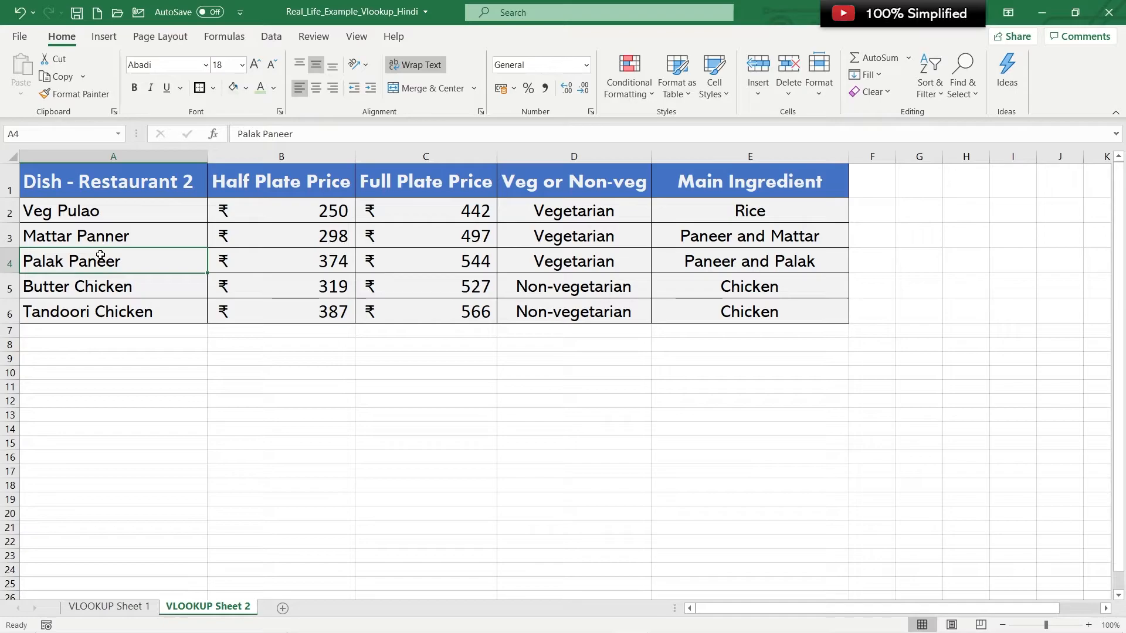
Compare Palak Paneer's full plate price in Restaurant 1 on VLOOKUP Sheet 1 with its price in Restaurant 2 on VLOOKUP Sheet 2.
click(109, 606)
click(63, 270)
click(371, 273)
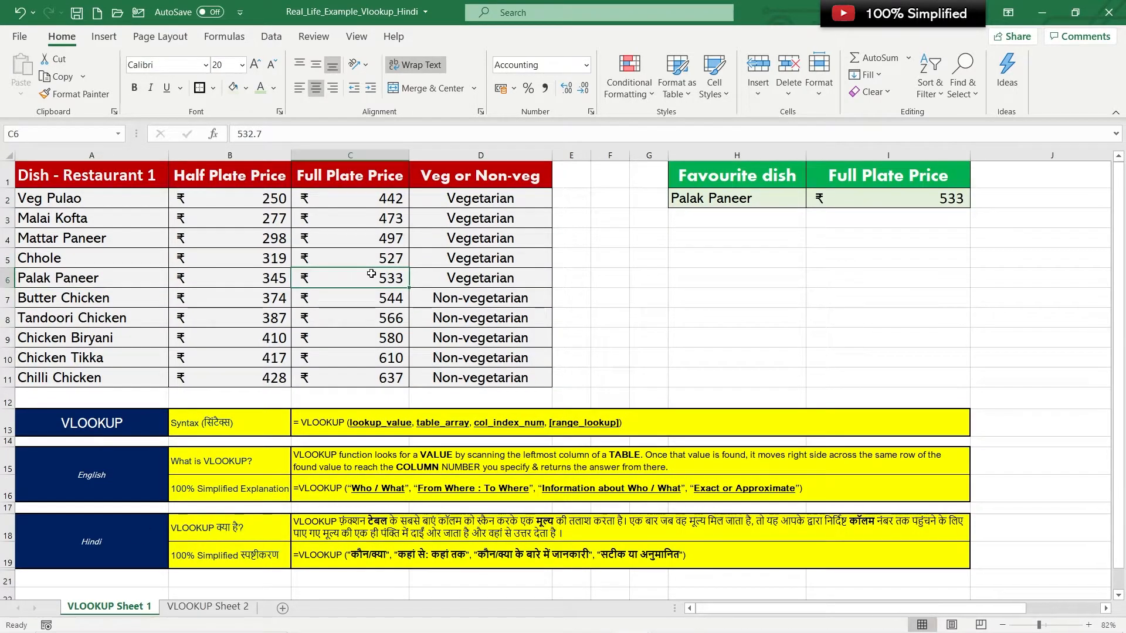
click(208, 607)
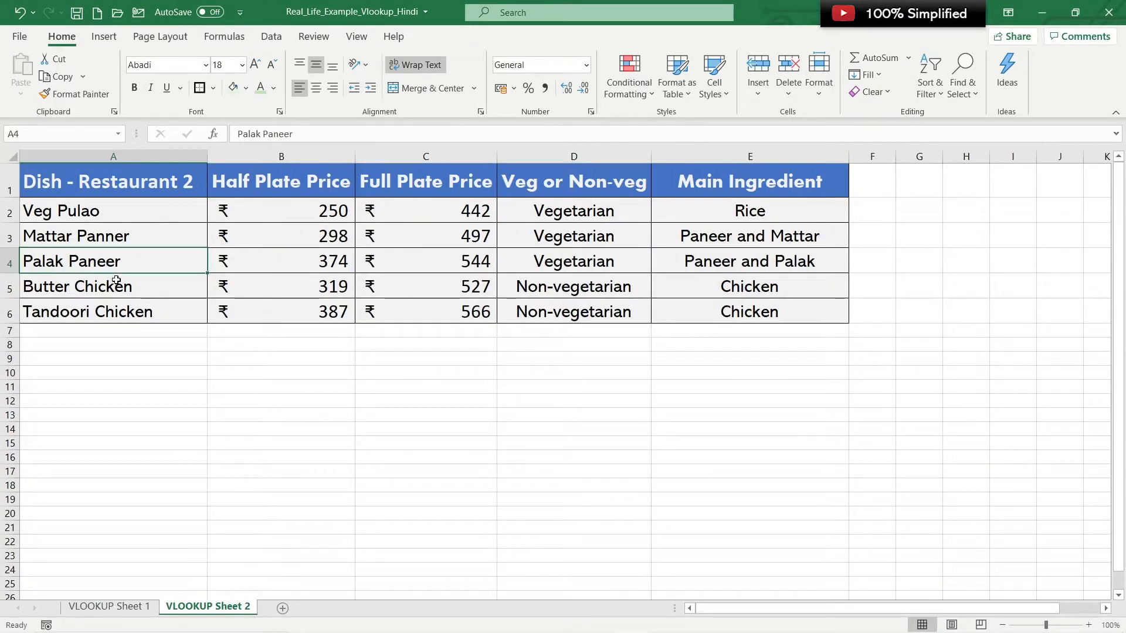
click(463, 262)
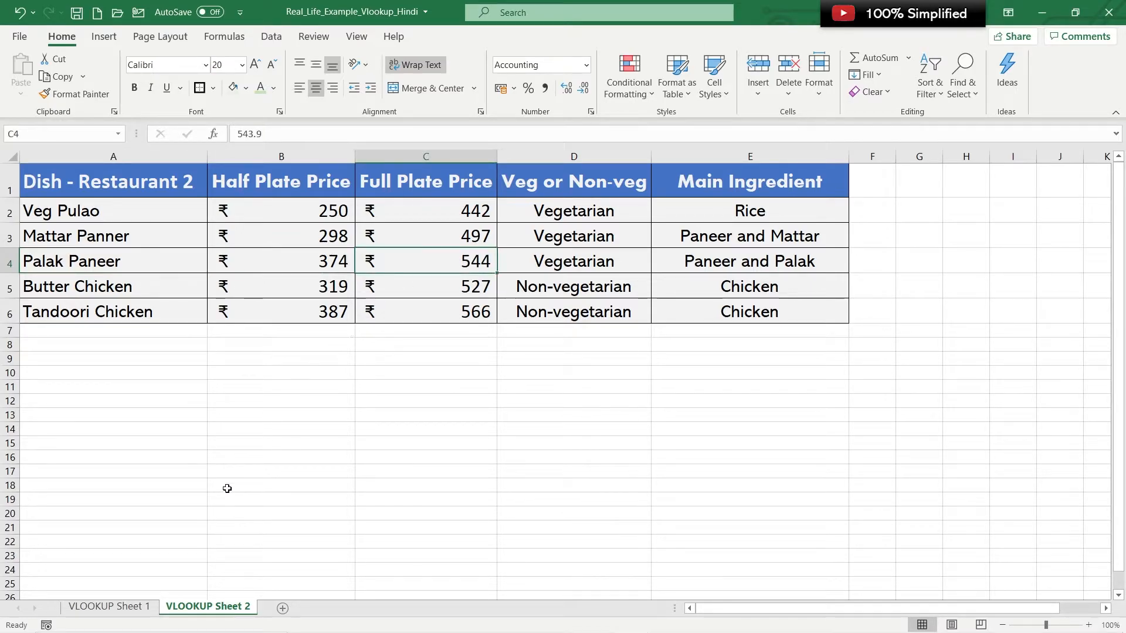
click(109, 606)
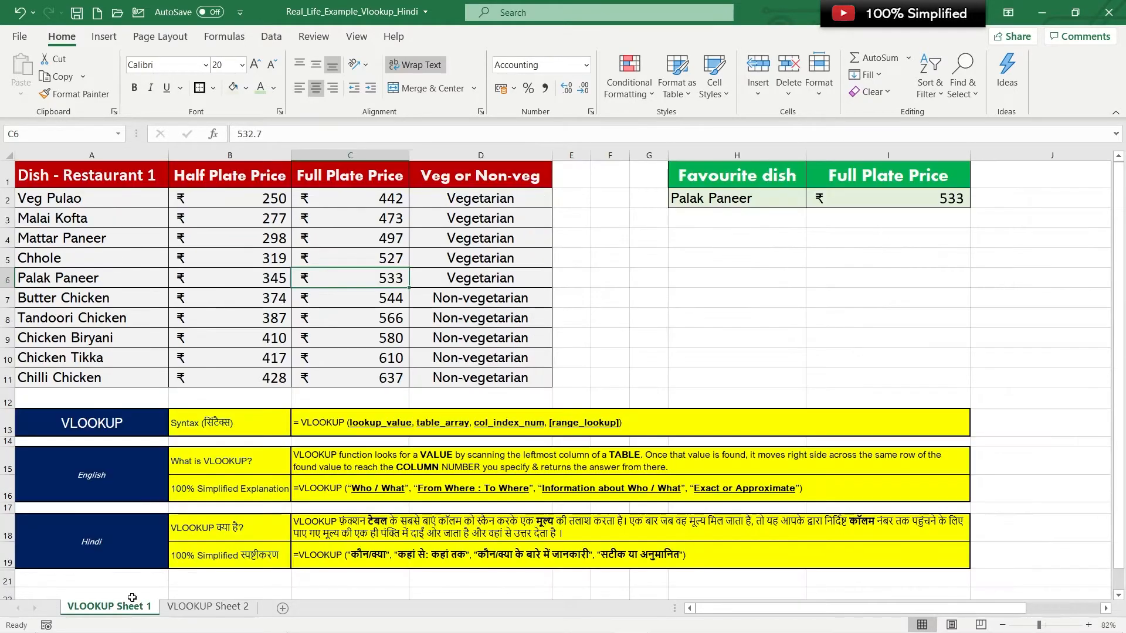
click(215, 607)
click(146, 261)
click(483, 262)
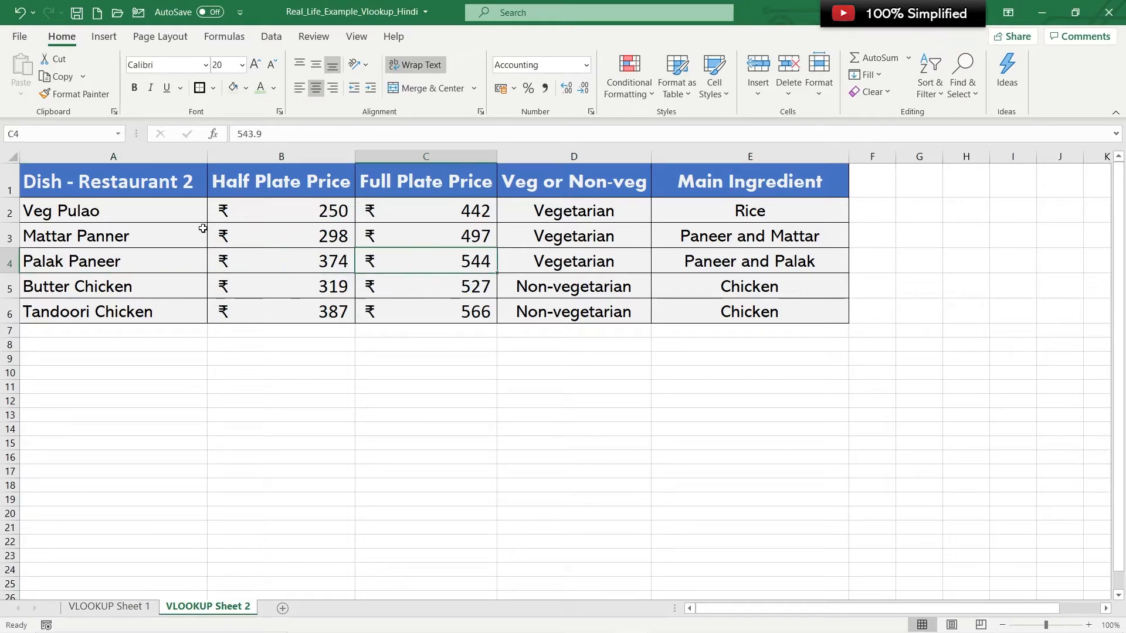
click(91, 263)
click(402, 269)
Return to VLOOKUP Sheet 1, review the Restaurant 1, 2 and 3 headers, and select cell H6 under Restaurant 1.
click(111, 606)
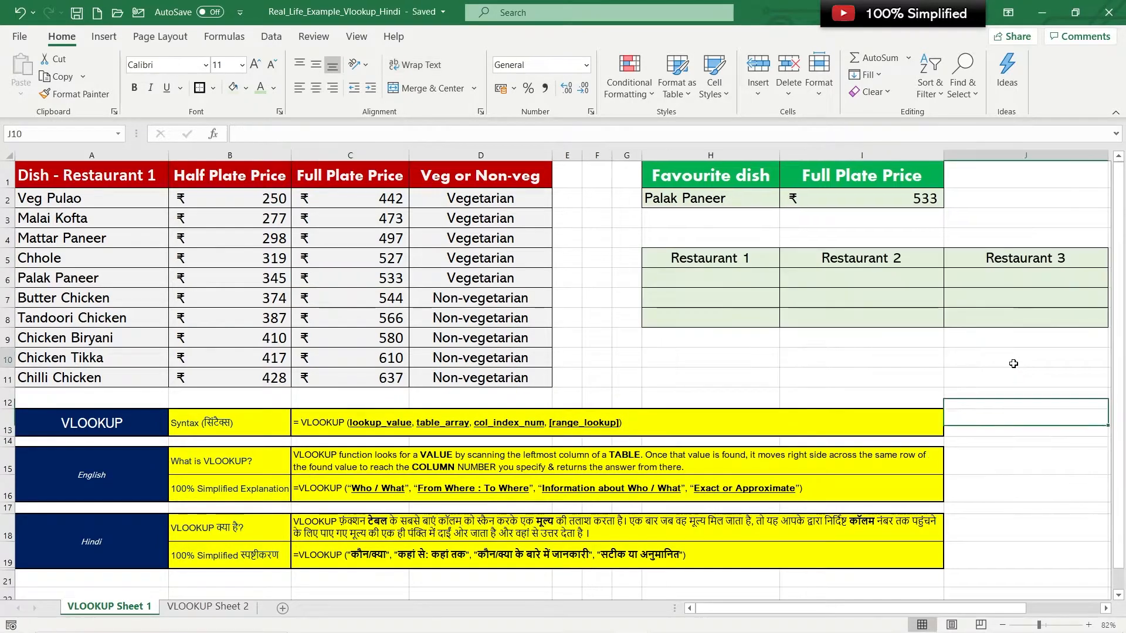
click(1013, 363)
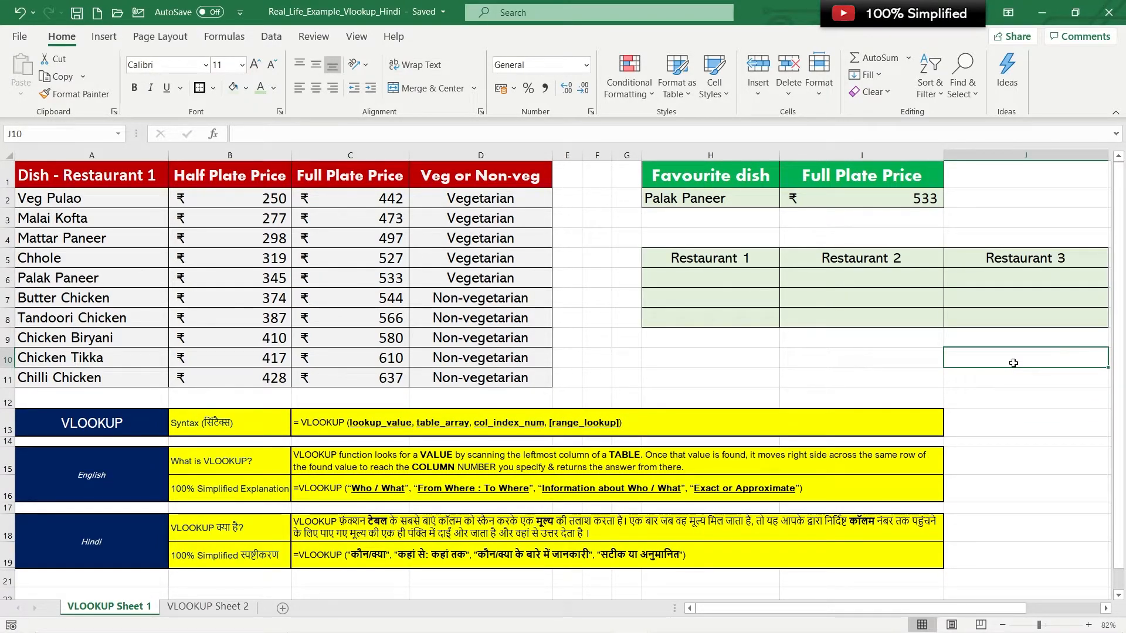
click(752, 252)
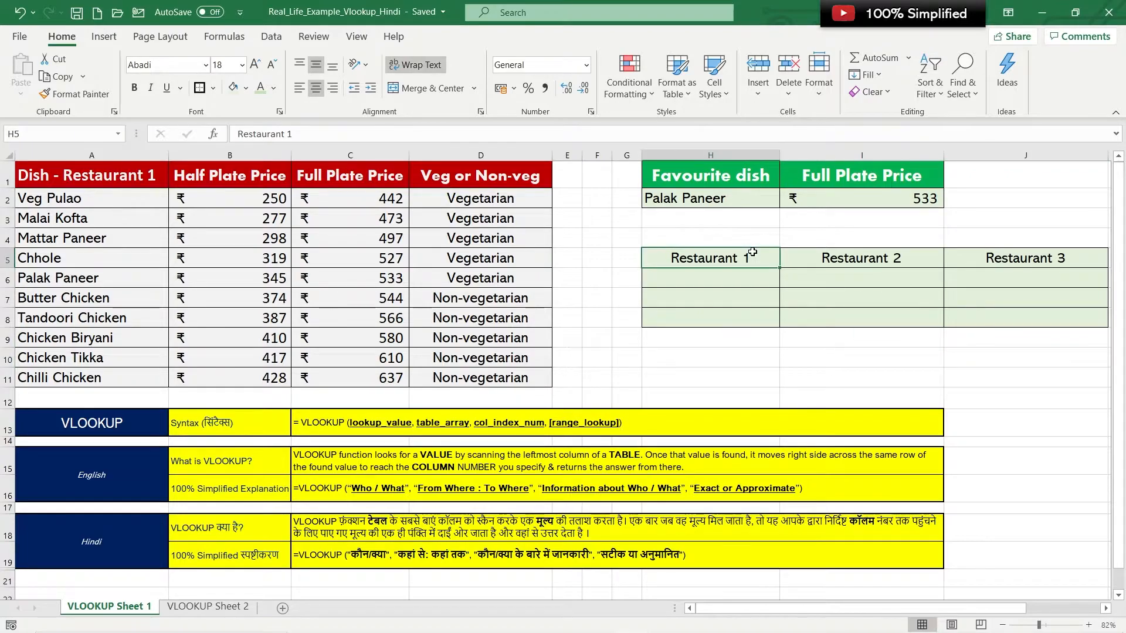
click(841, 262)
click(996, 258)
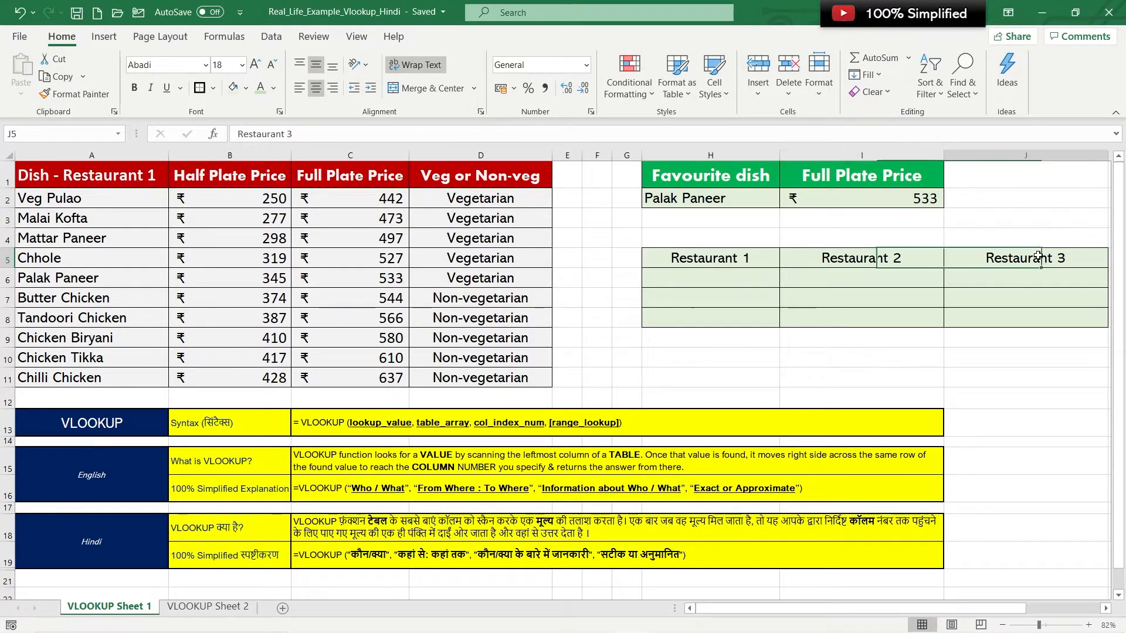
click(743, 277)
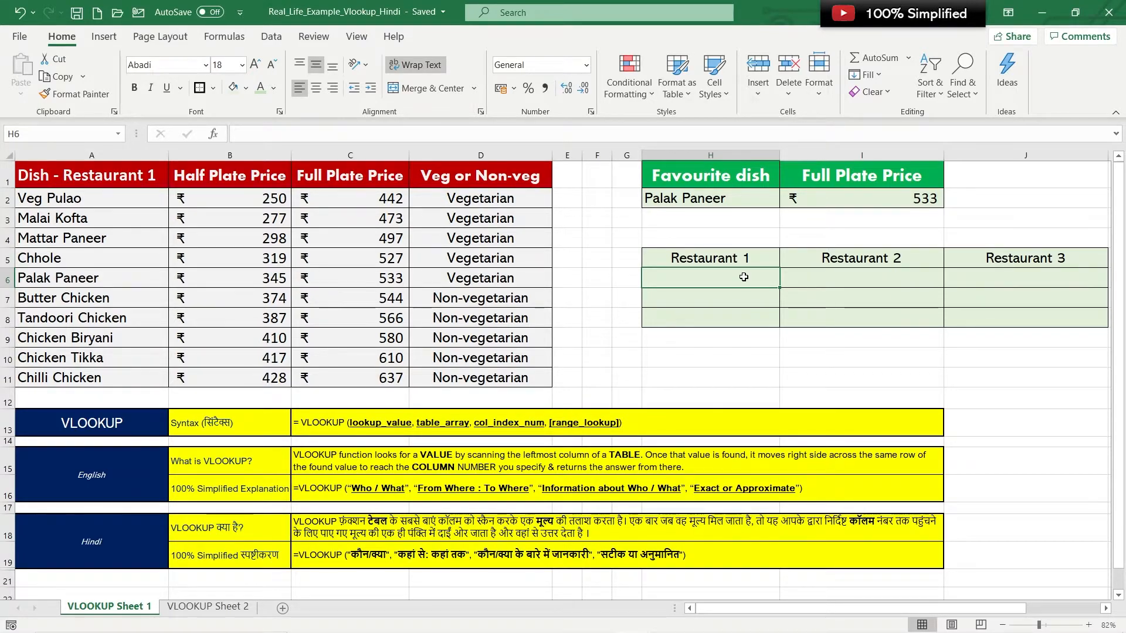
text(=VLOOKUP)
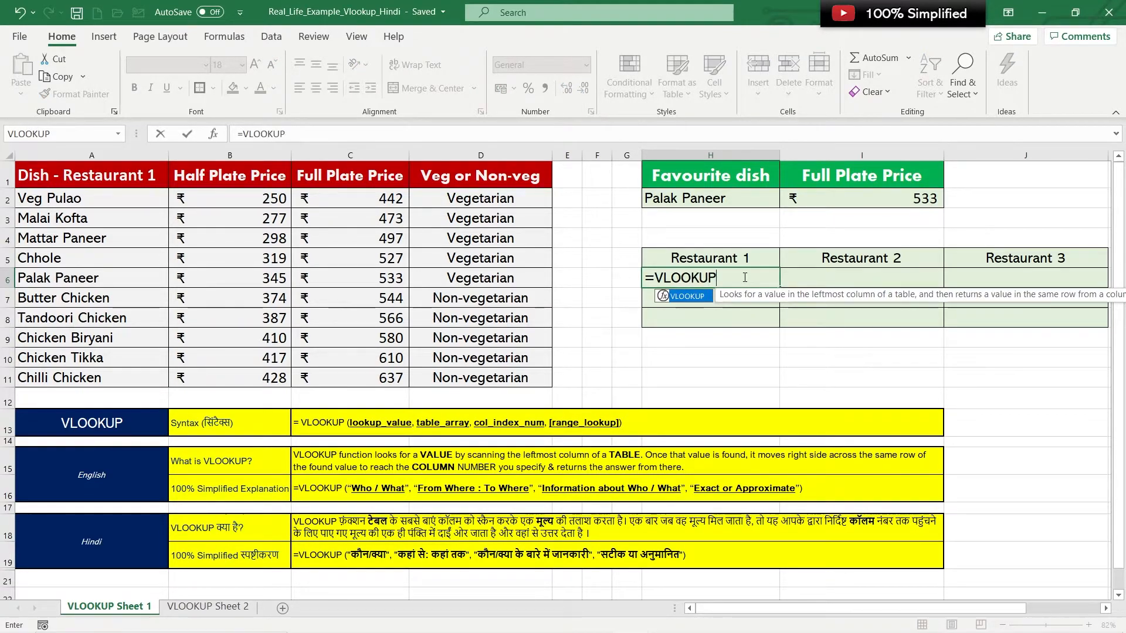
text(()
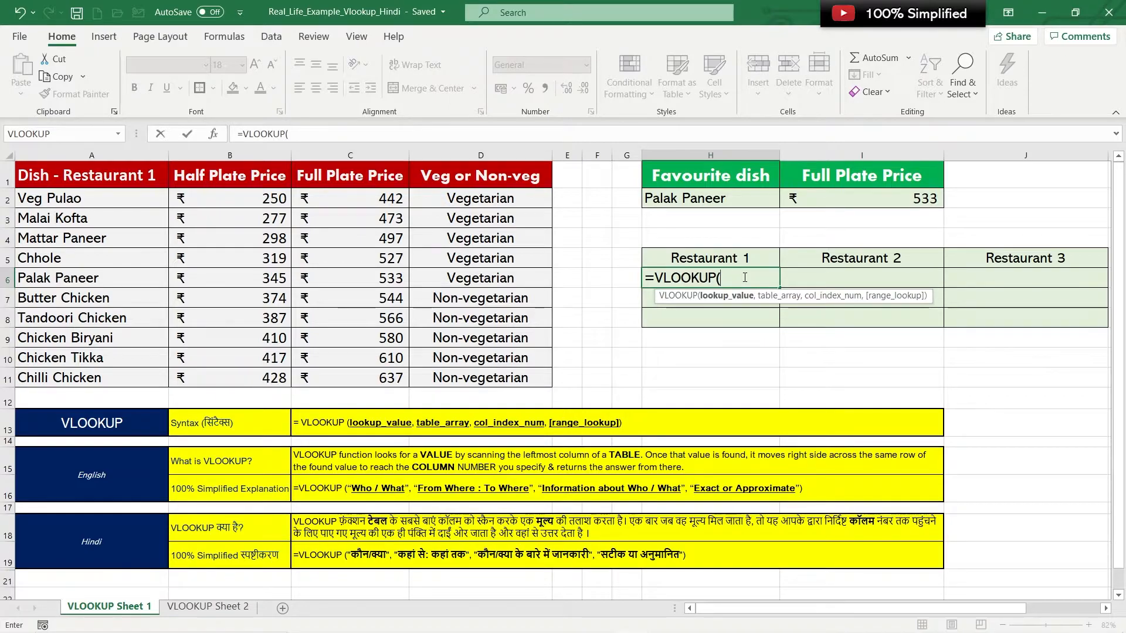
key(BackSpace)
key(BackSpace)
key(BackSpace)
key(BackSpace)
key(BackSpace)
key(BackSpace)
key(BackSpace)
key(BackSpace)
key(BackSpace)
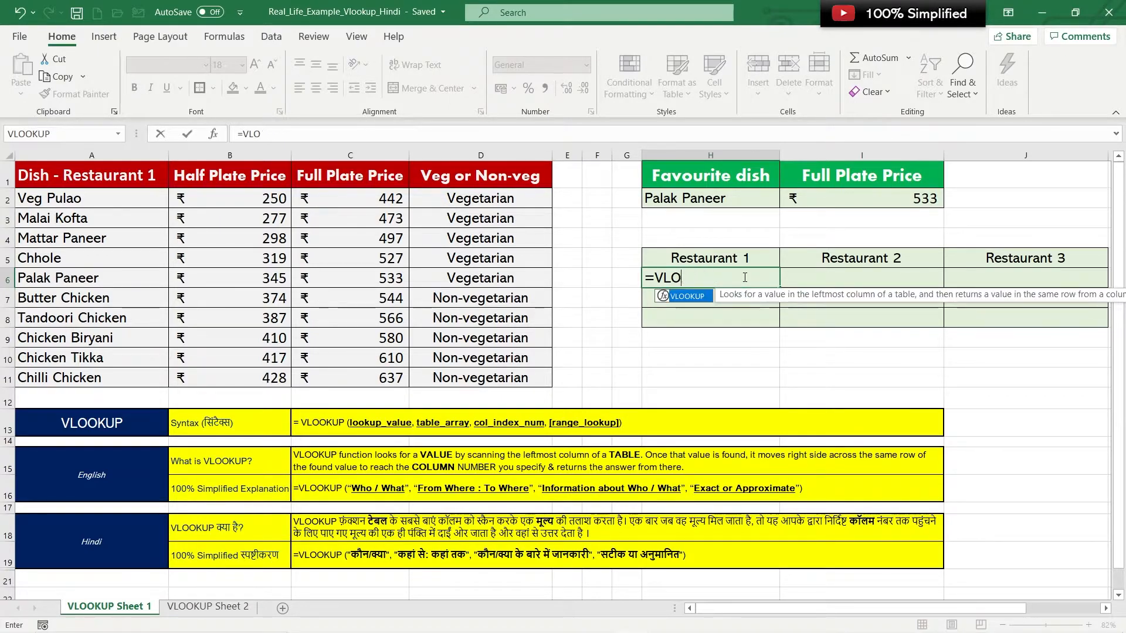
key(Escape)
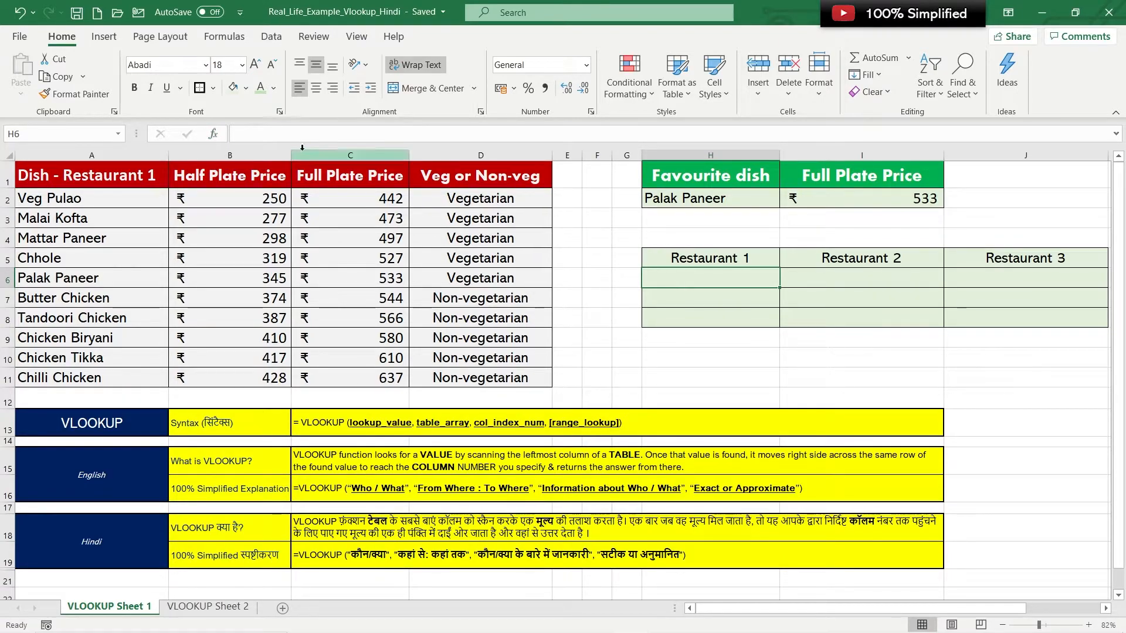
Search the Insert Function dialog for VLOOKUP and insert that function into cell H6.
click(213, 135)
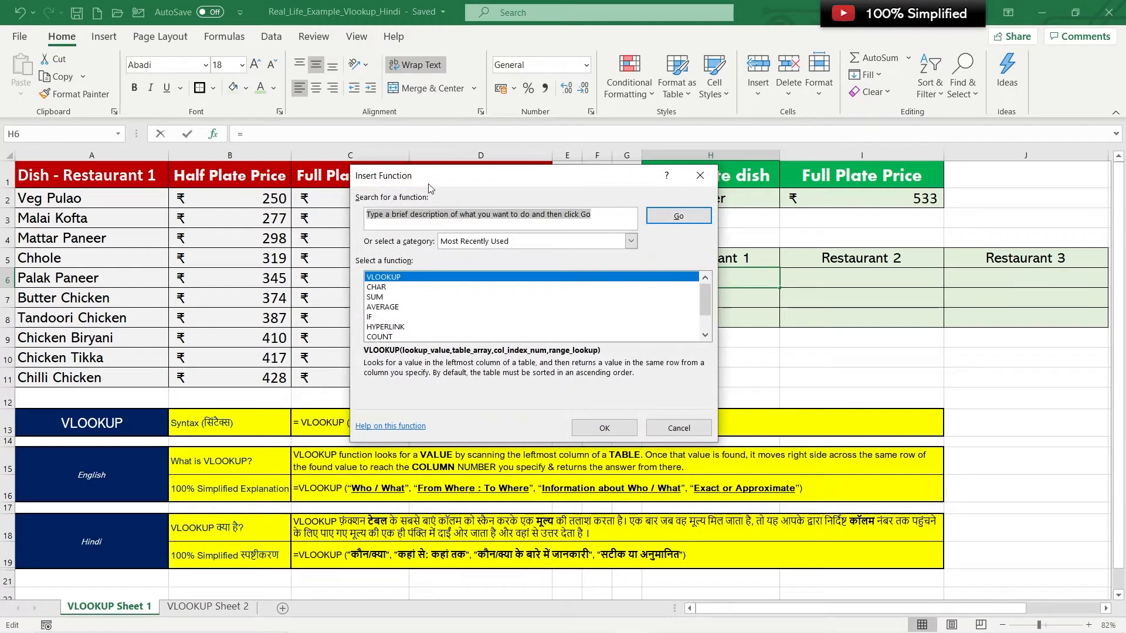
drag(428, 184, 525, 173)
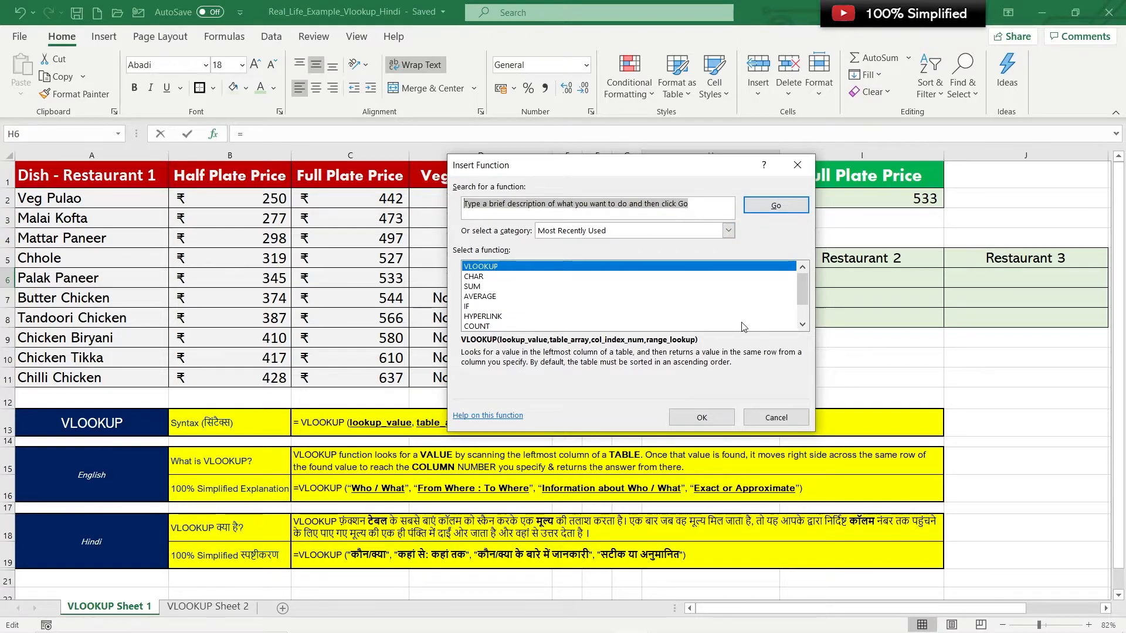
click(475, 275)
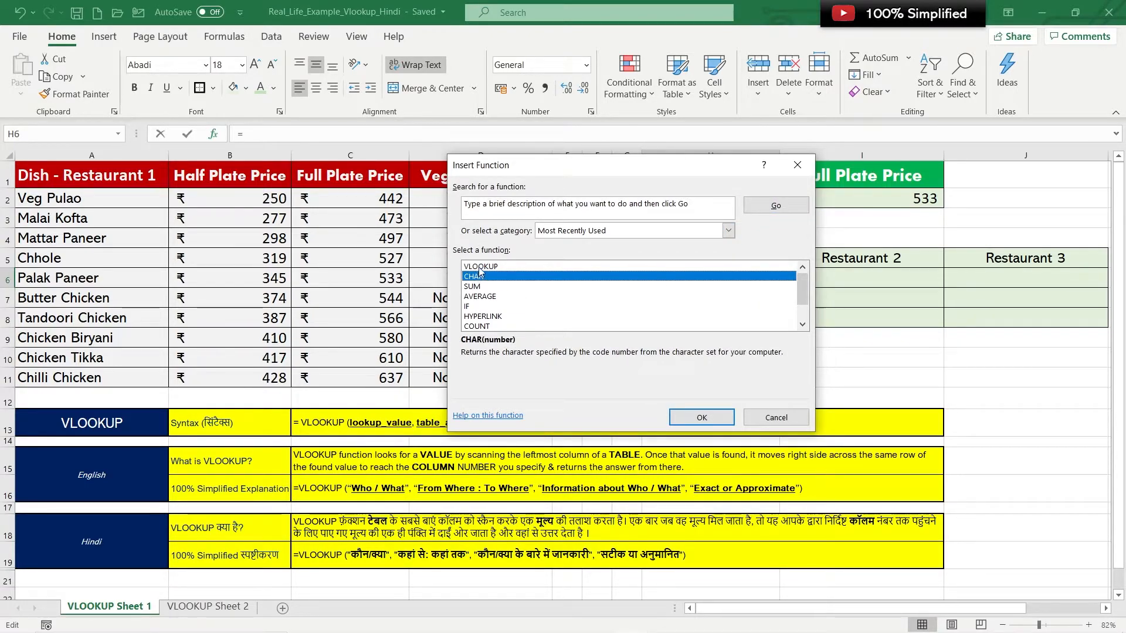
click(478, 268)
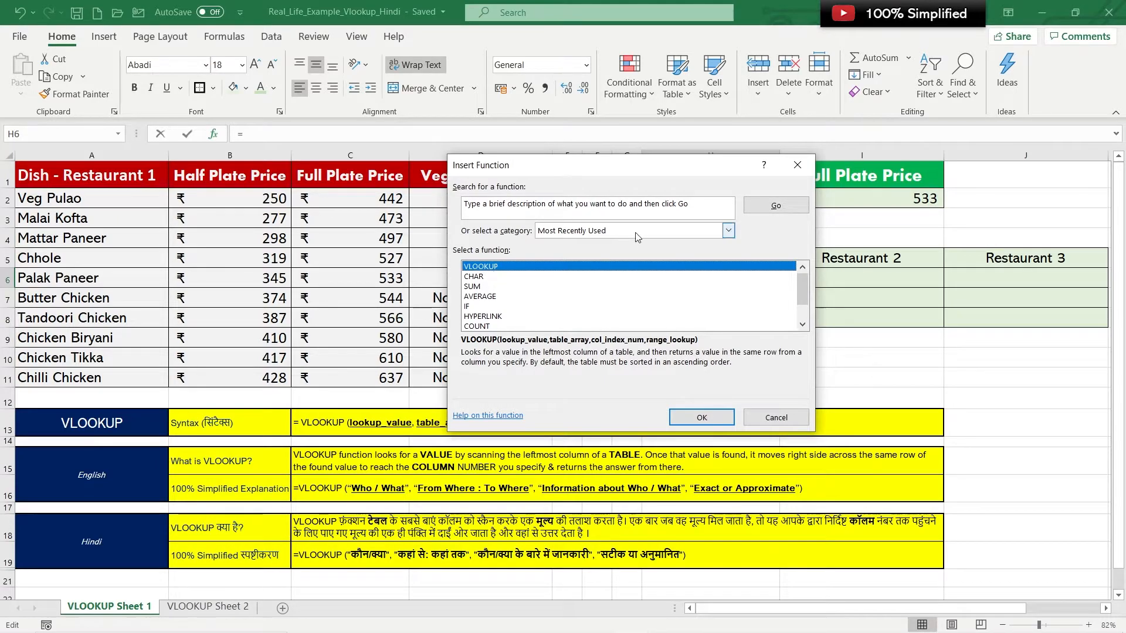
click(489, 209)
drag(489, 210, 465, 208)
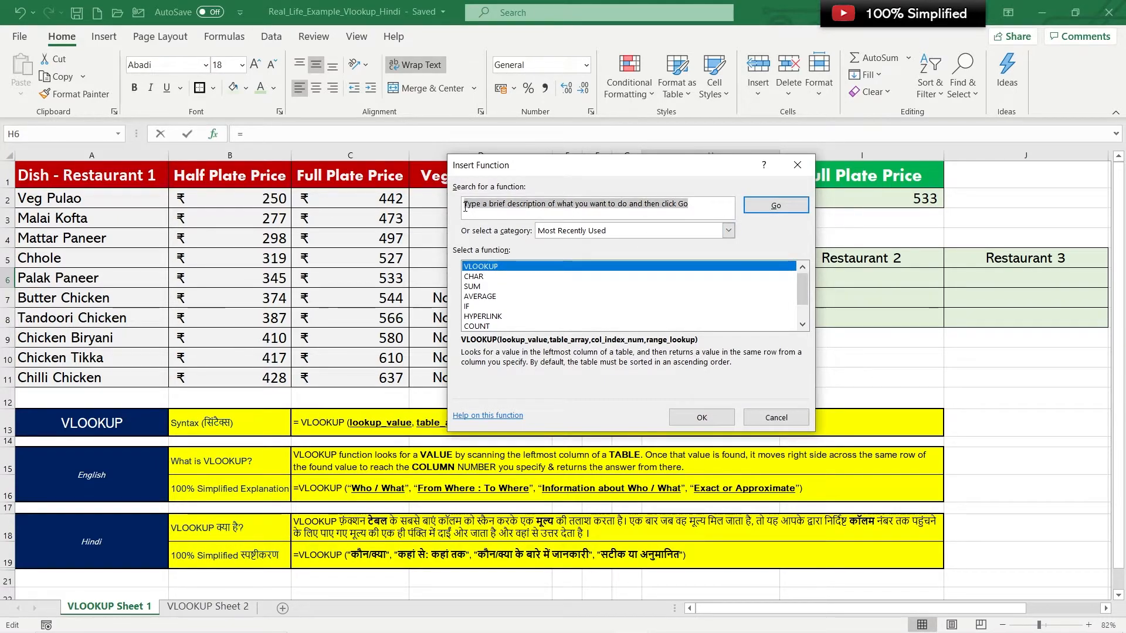
text(VLOOKUP)
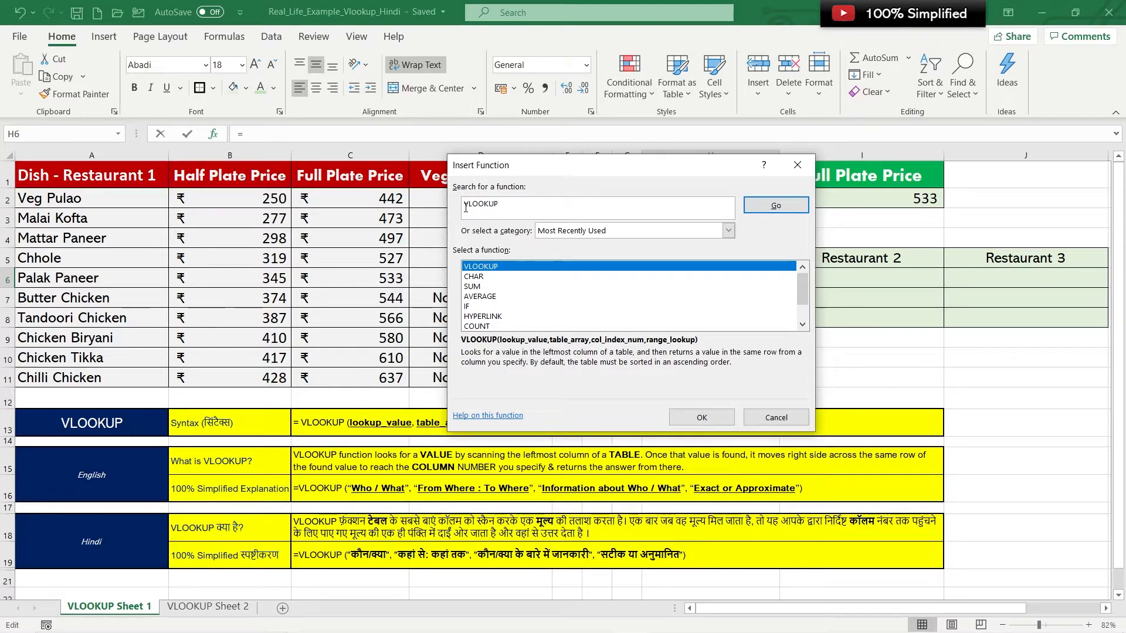
click(775, 205)
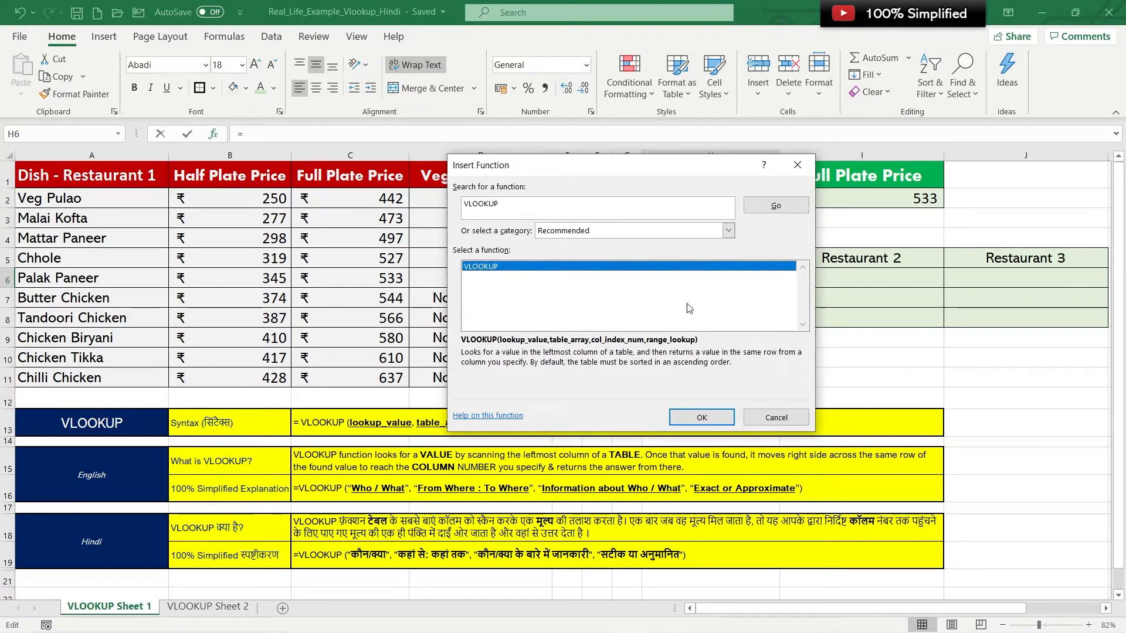
click(702, 417)
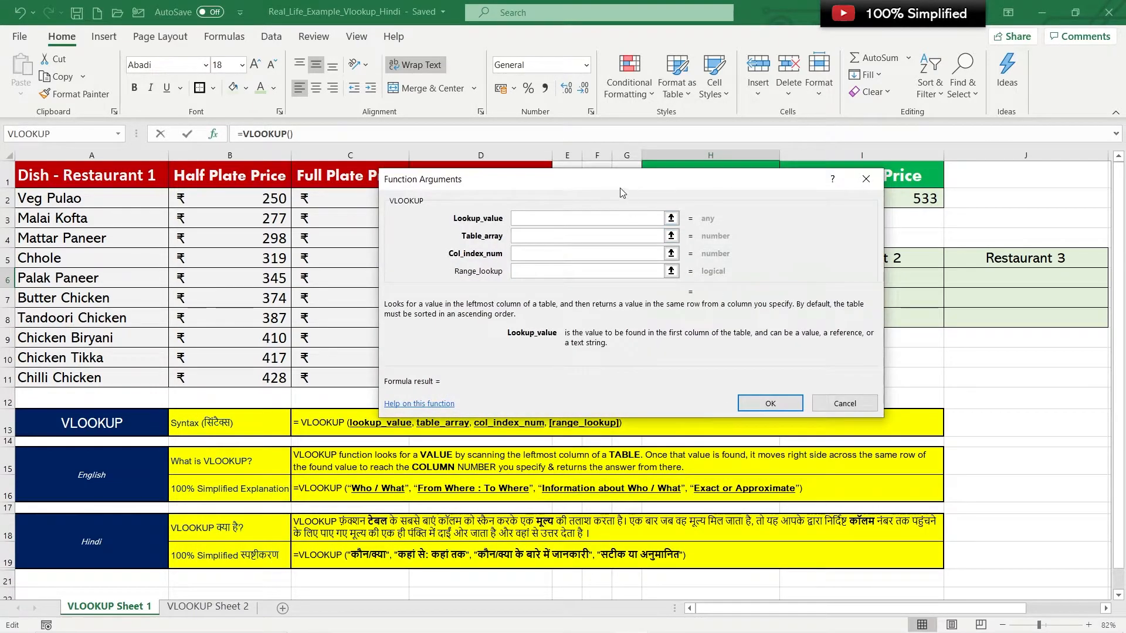
Set the VLOOKUP lookup value to H2, the favourite dish cell, keeping the arguments dialog clear of the data.
drag(616, 165, 362, 221)
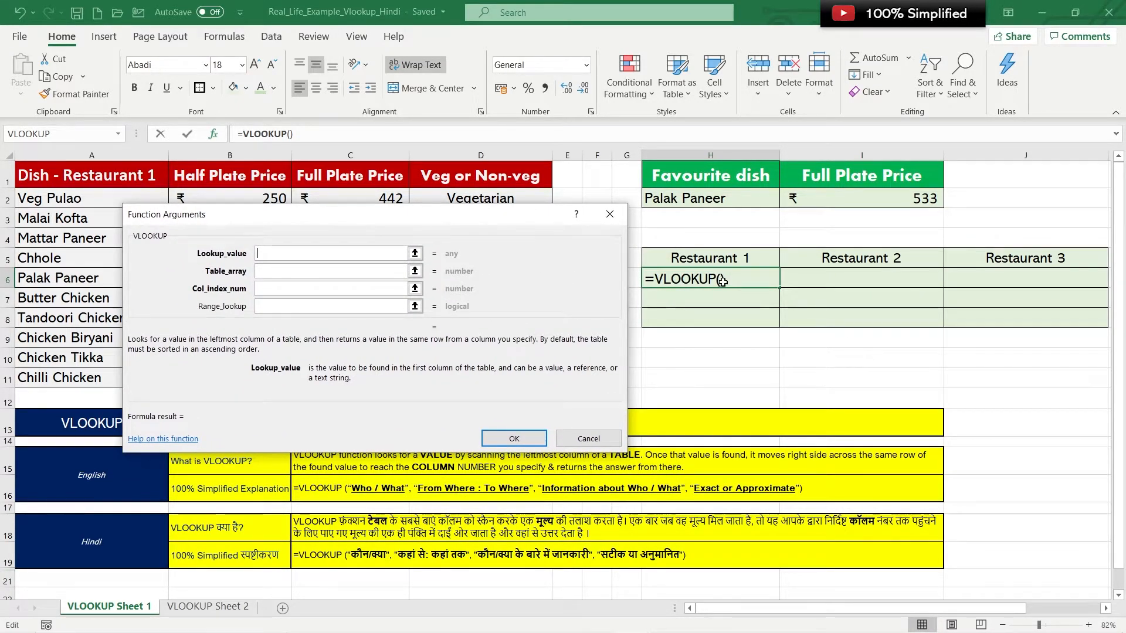
drag(347, 218, 363, 237)
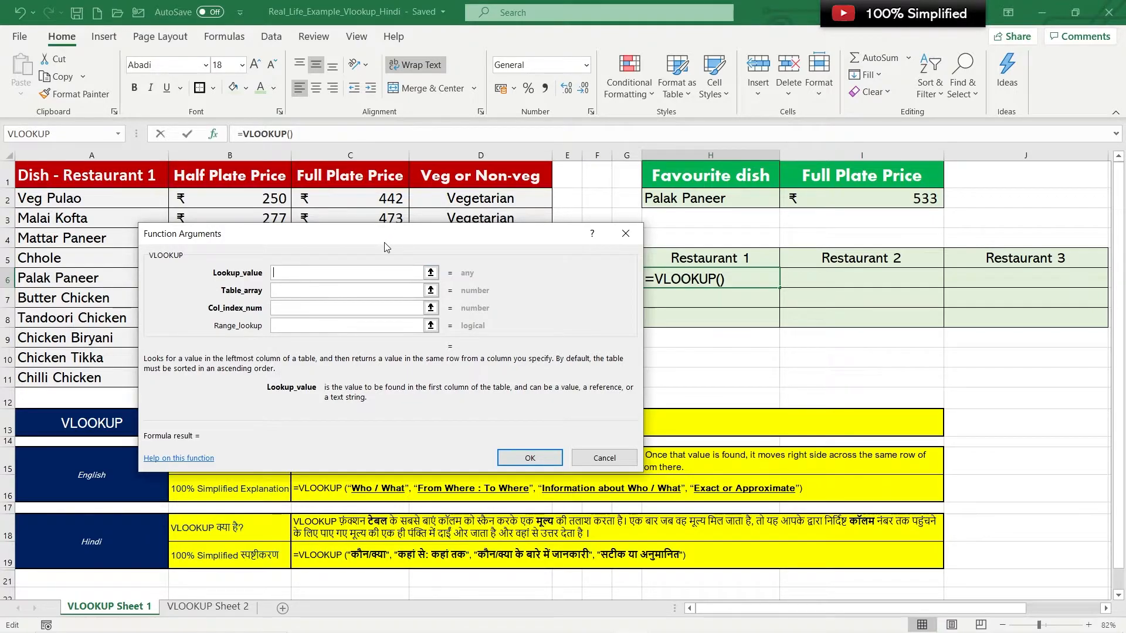
drag(384, 242, 662, 334)
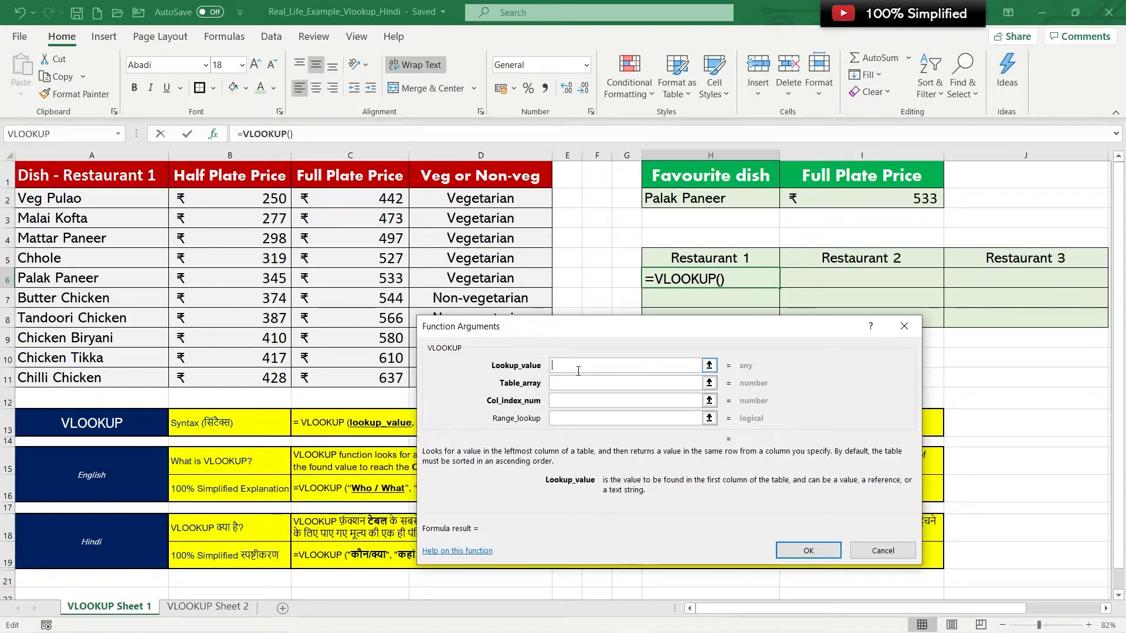
click(559, 365)
click(710, 365)
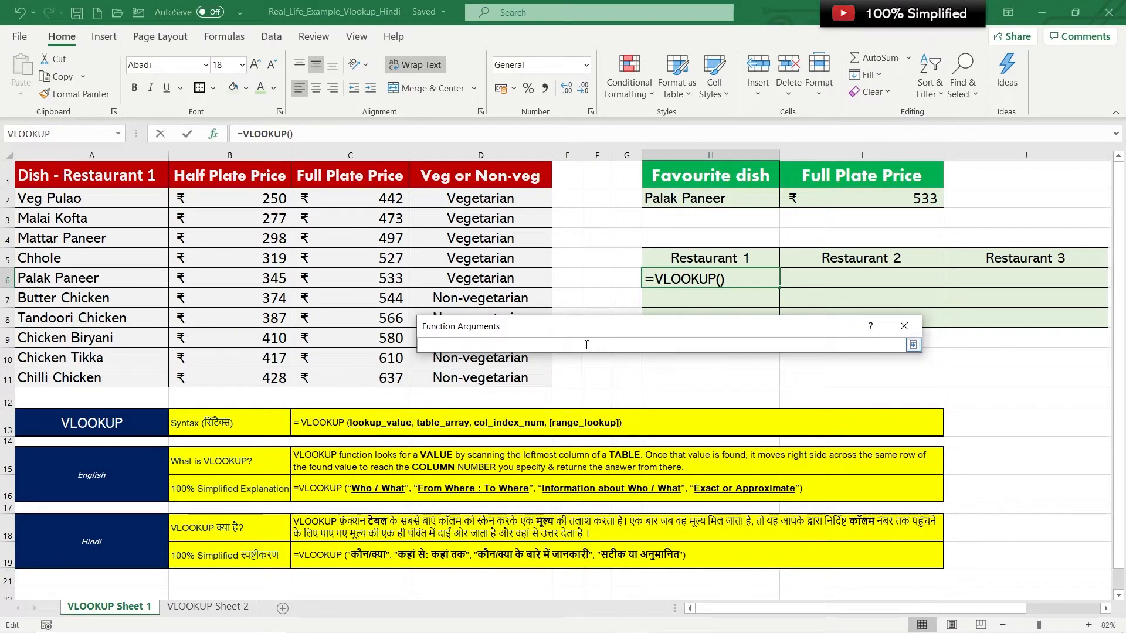
click(702, 199)
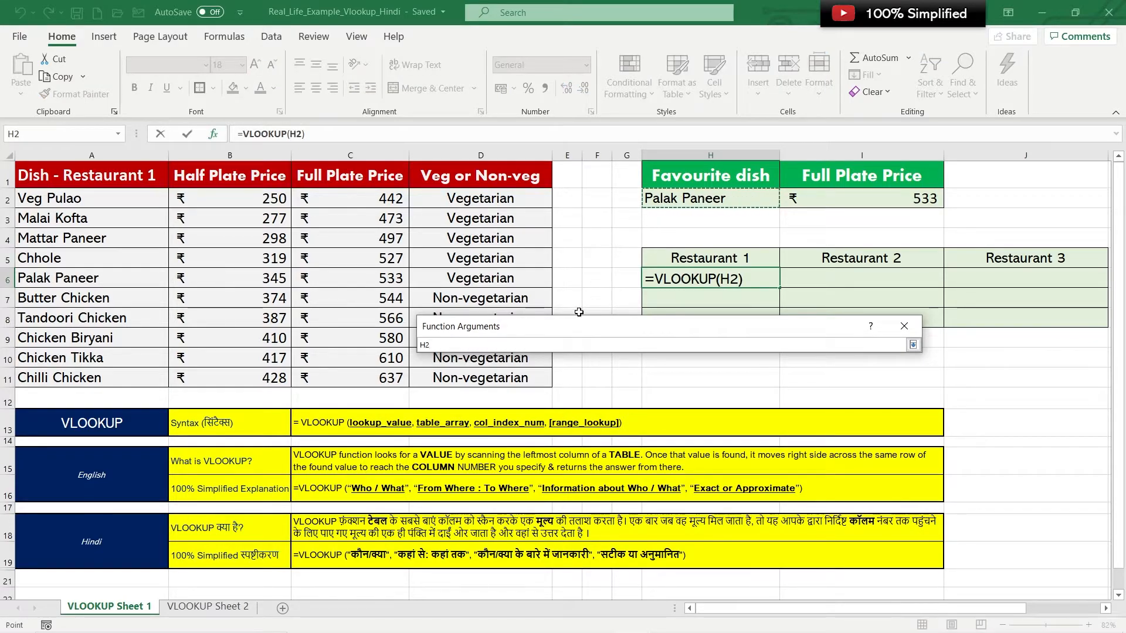
click(913, 345)
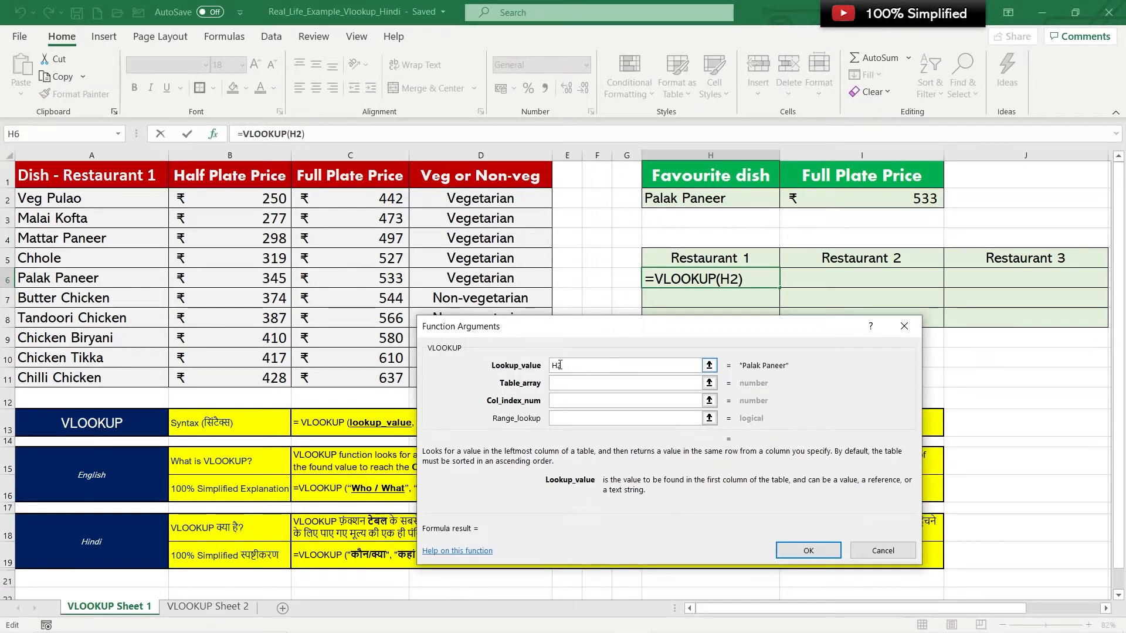
click(709, 365)
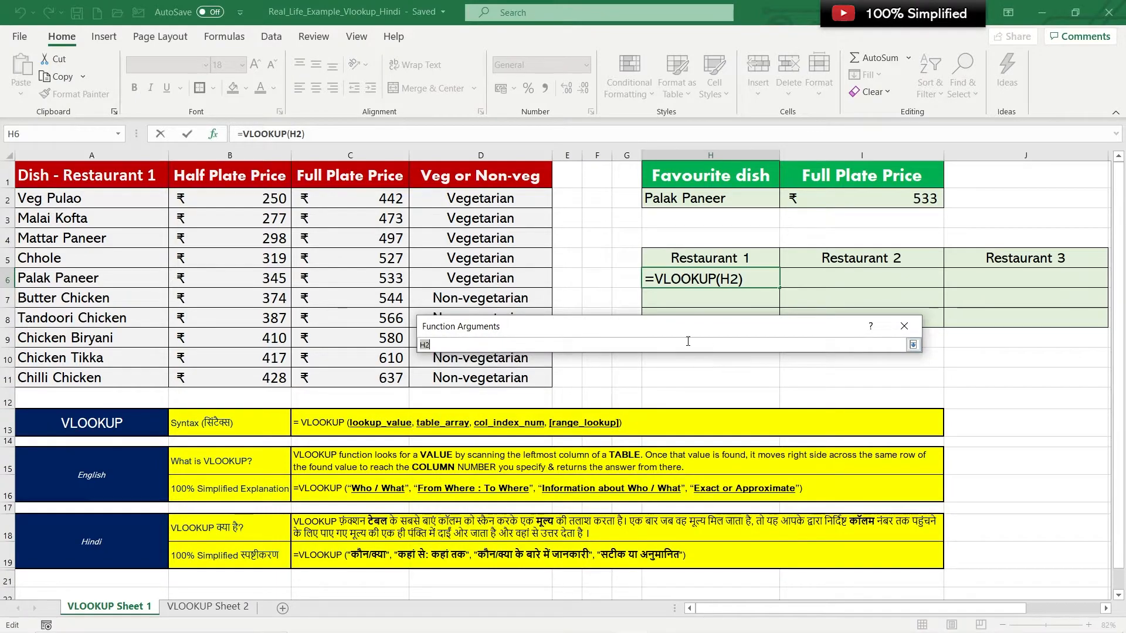
drag(677, 330, 689, 369)
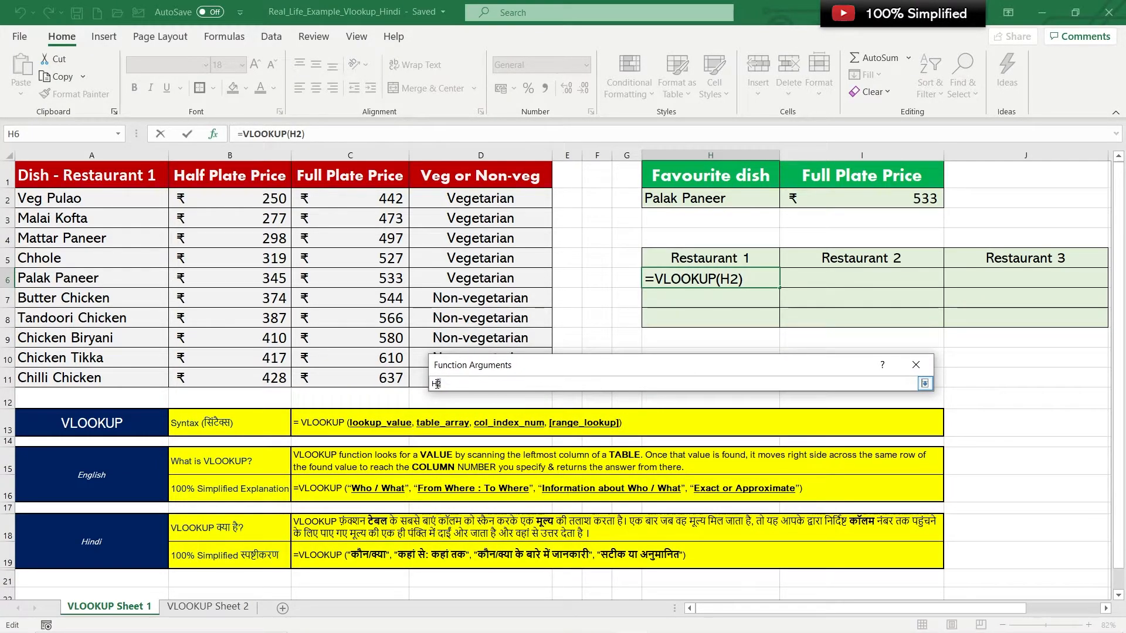
click(706, 197)
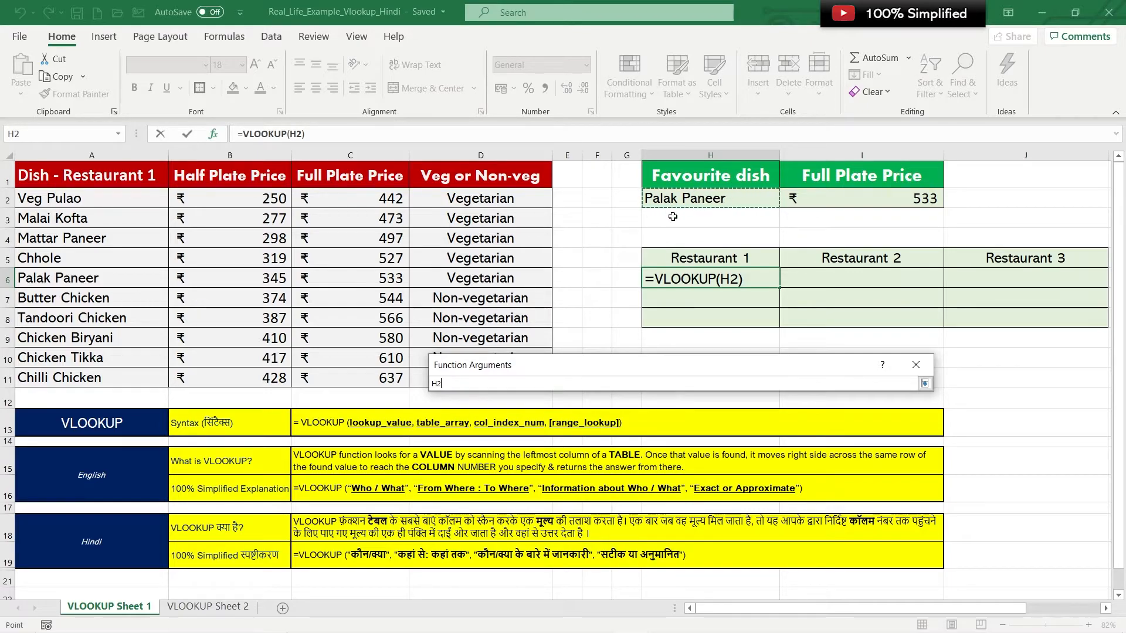
click(924, 383)
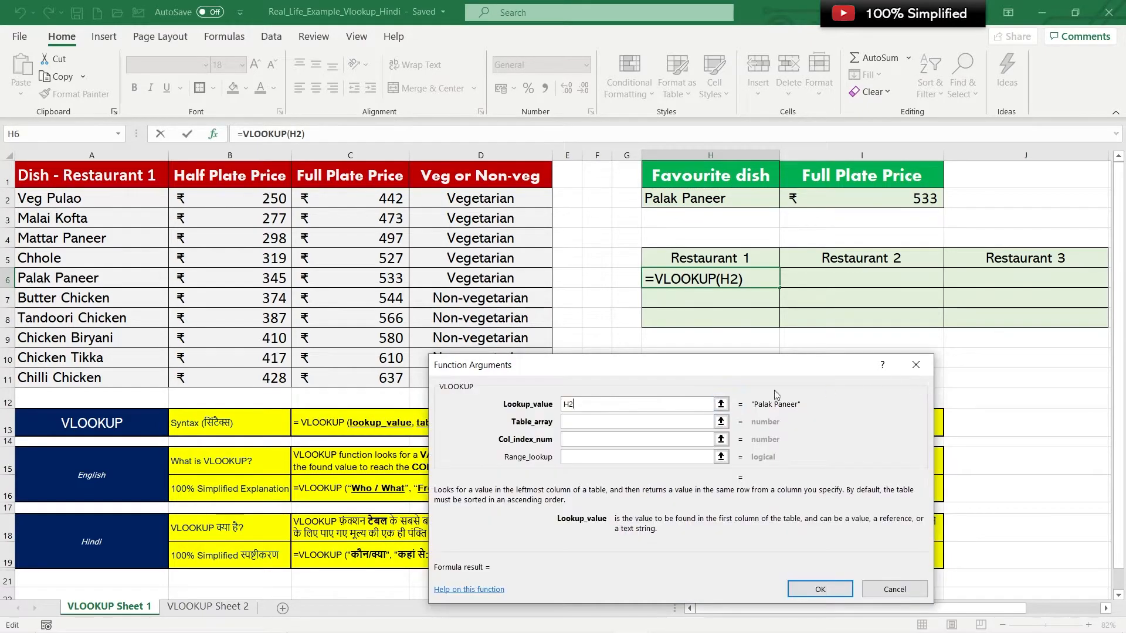
Set the table array to the Restaurant 1 table A1:D11 and the column index number to 3.
click(619, 422)
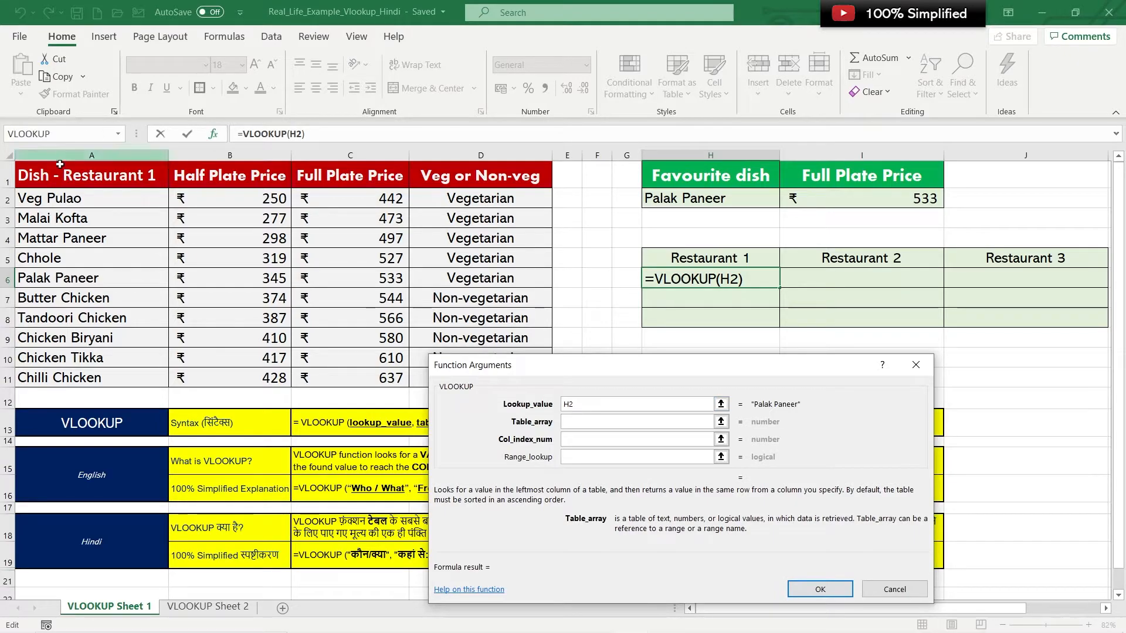
drag(59, 165, 431, 372)
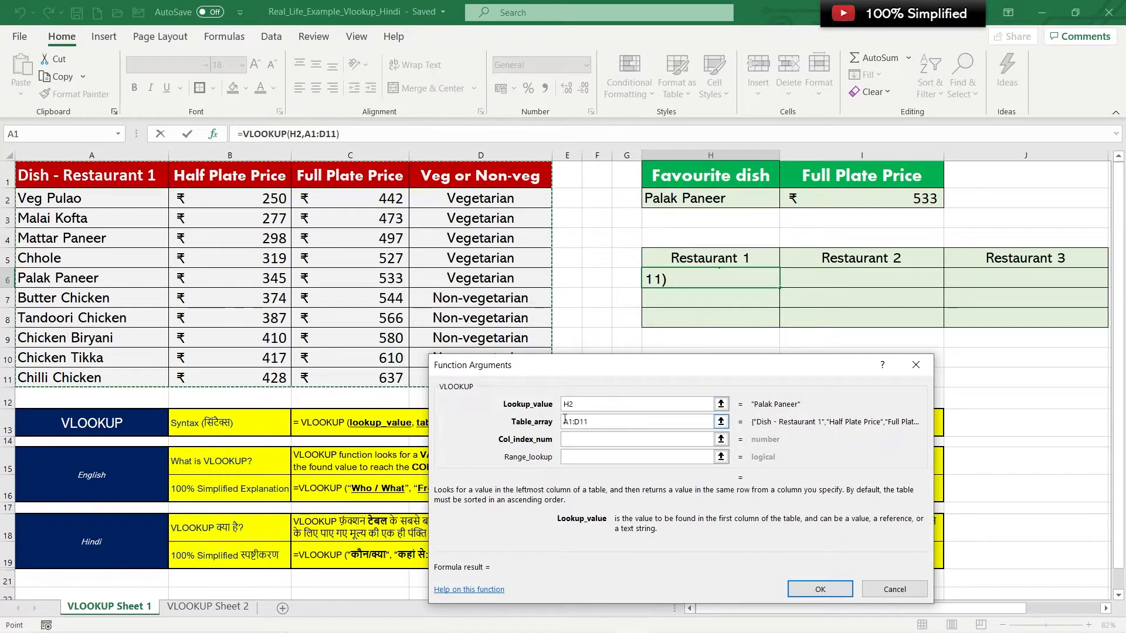
click(586, 439)
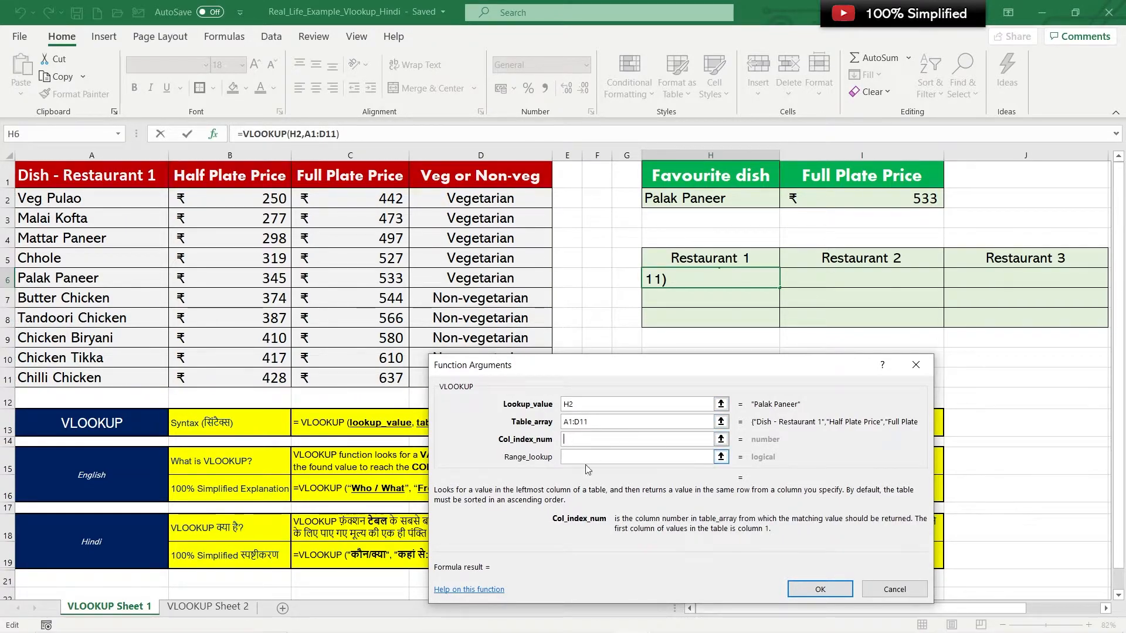
drag(661, 367, 647, 294)
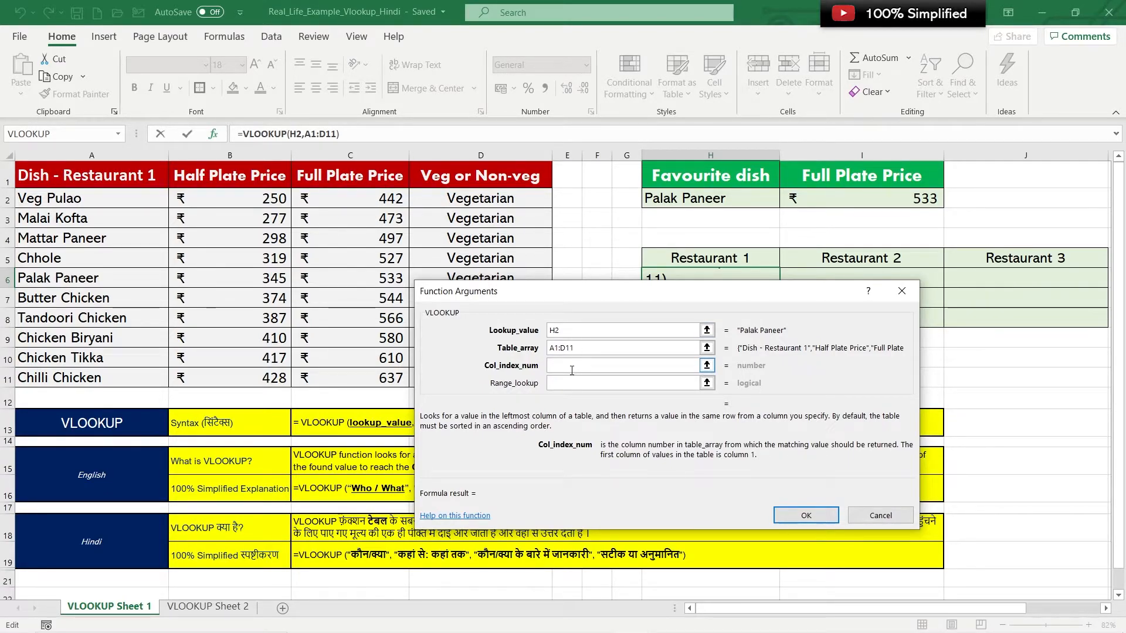
text(3)
Set the range lookup to 0 for an exact match and enter the VLOOKUP formula in H6.
click(584, 384)
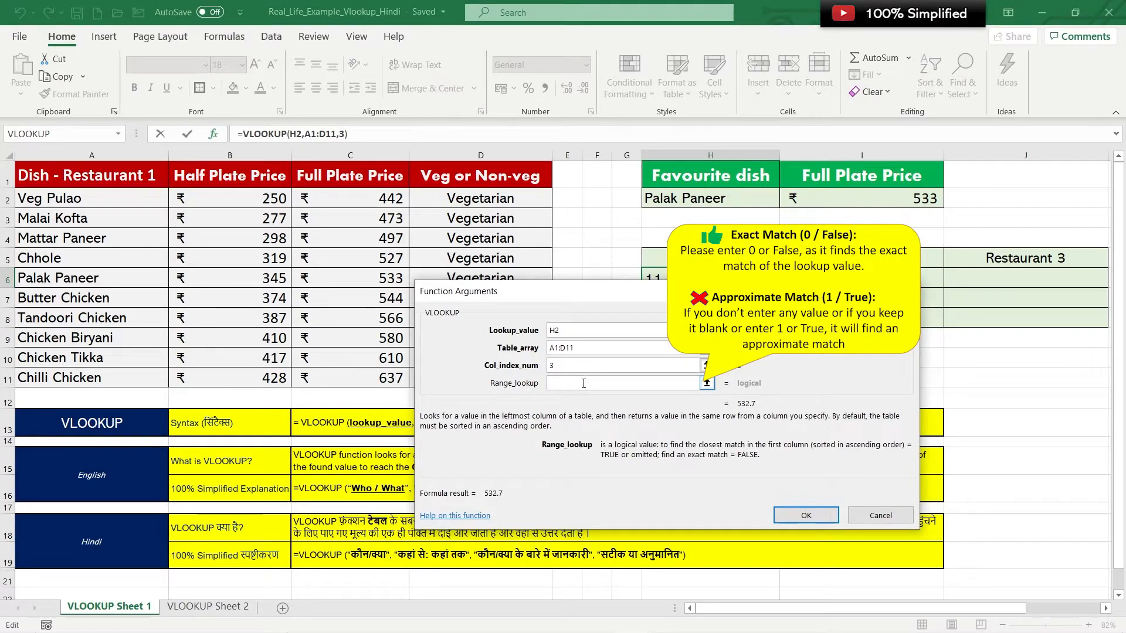
text(0)
click(783, 520)
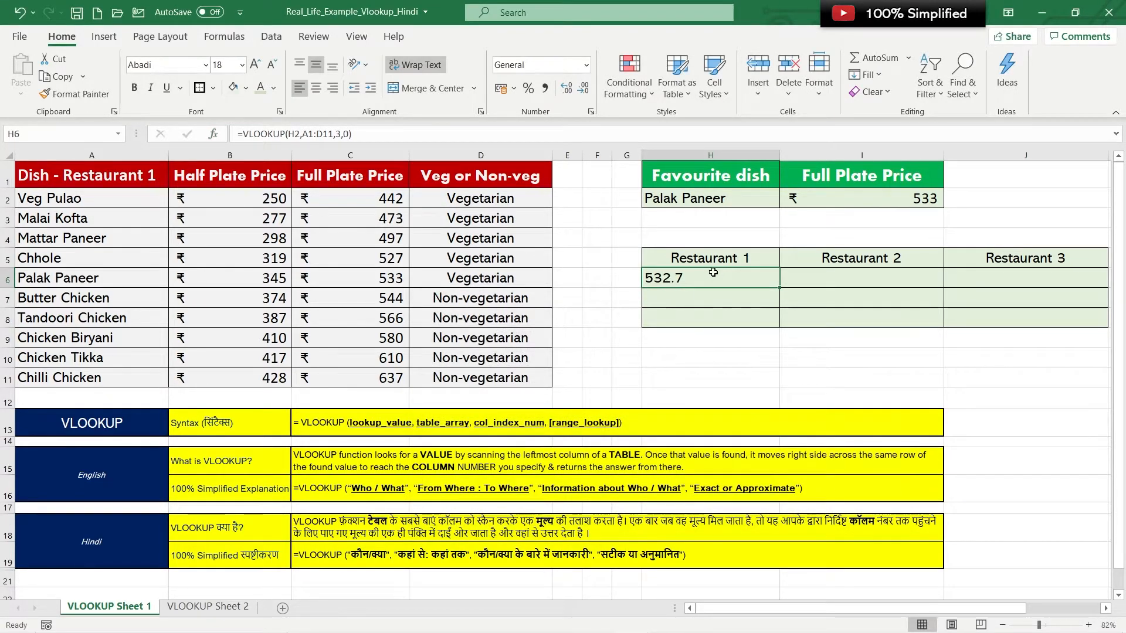
Show the Restaurant 1 price in H6 with no decimal places and right-align the comparison cells H6:J8.
click(582, 93)
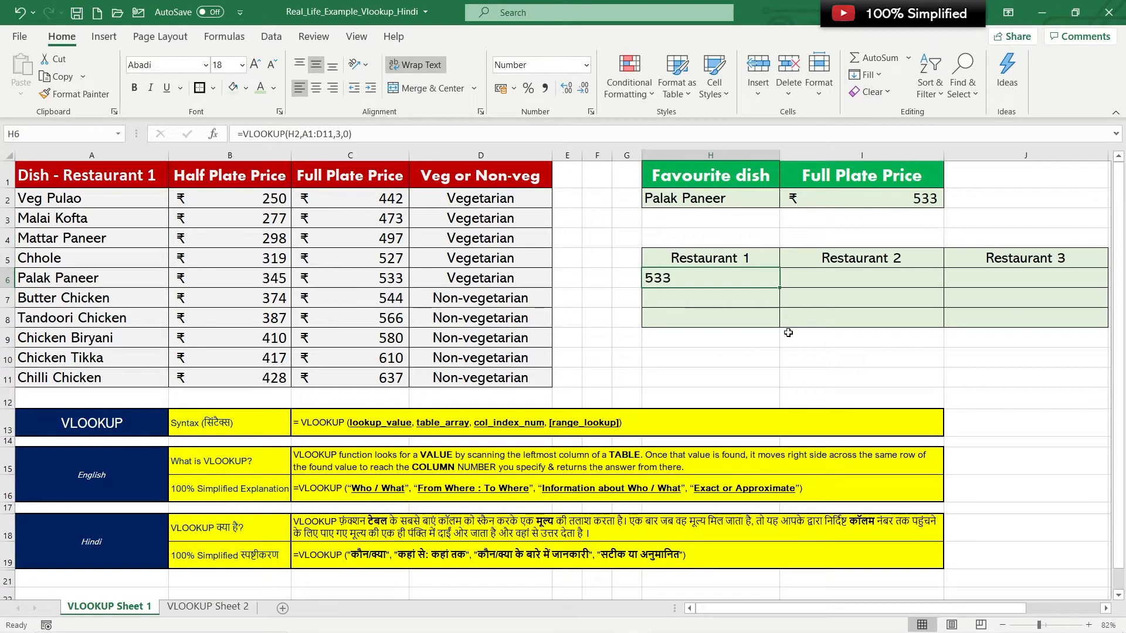
drag(749, 272, 973, 318)
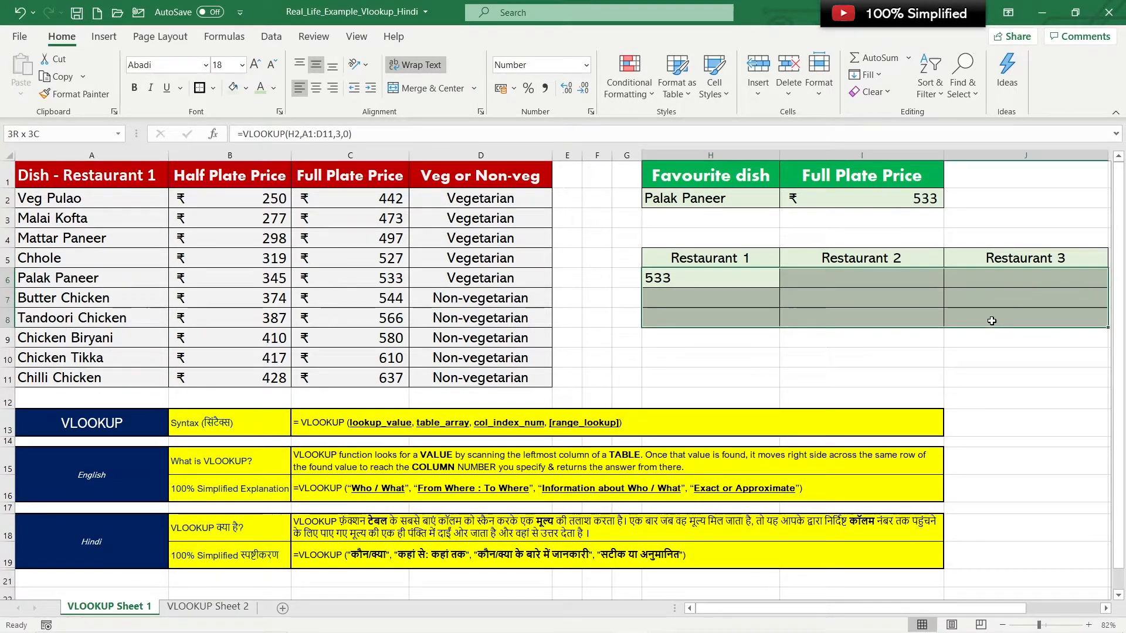
click(336, 89)
click(729, 279)
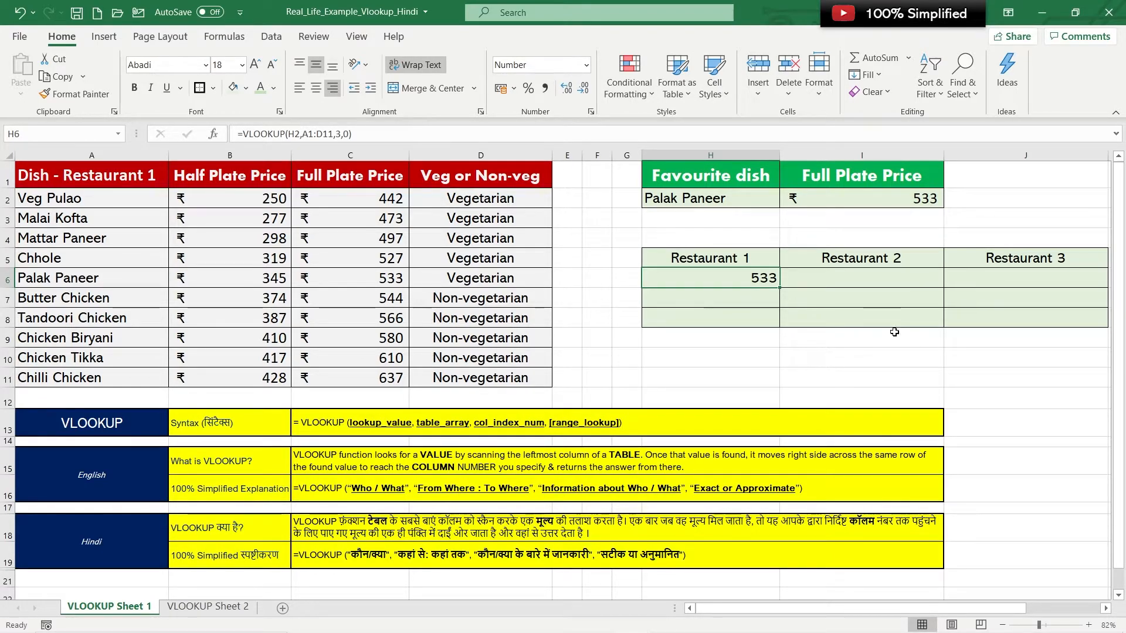
Examine the Restaurant 2 menu table on VLOOKUP Sheet 2 and return to cell I6 on VLOOKUP Sheet 1.
key(Right)
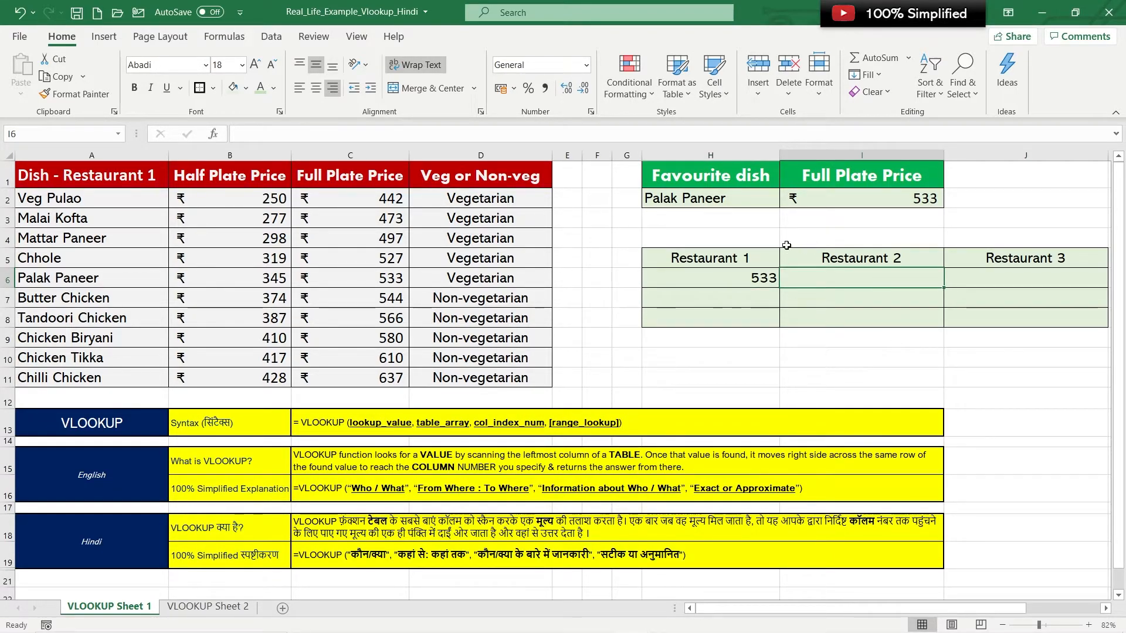
click(207, 607)
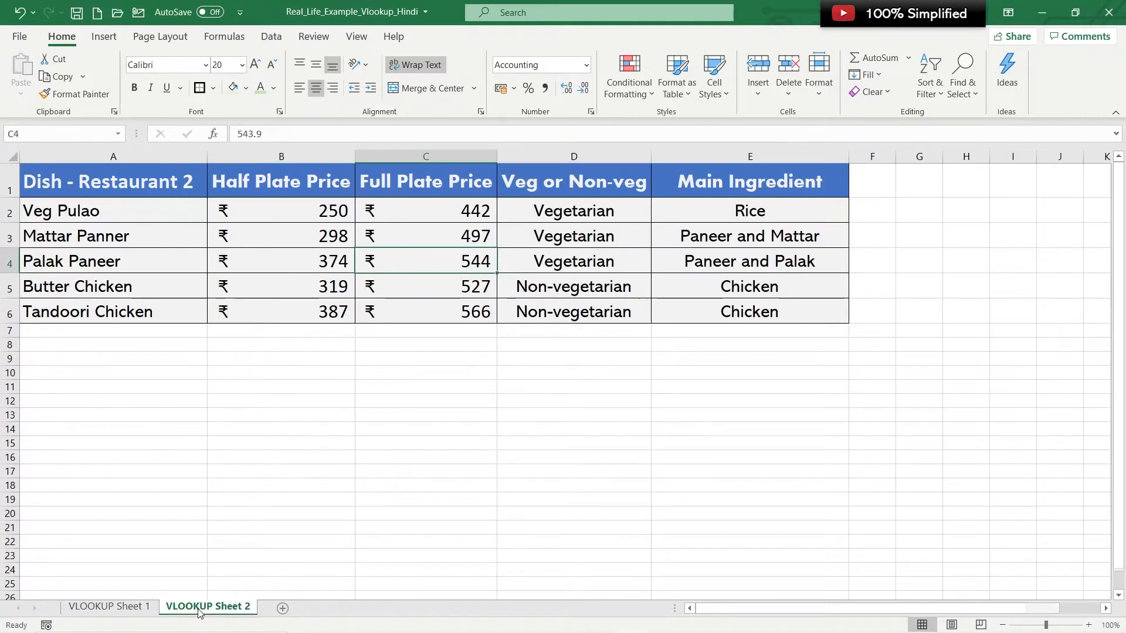
click(111, 176)
drag(110, 176, 811, 311)
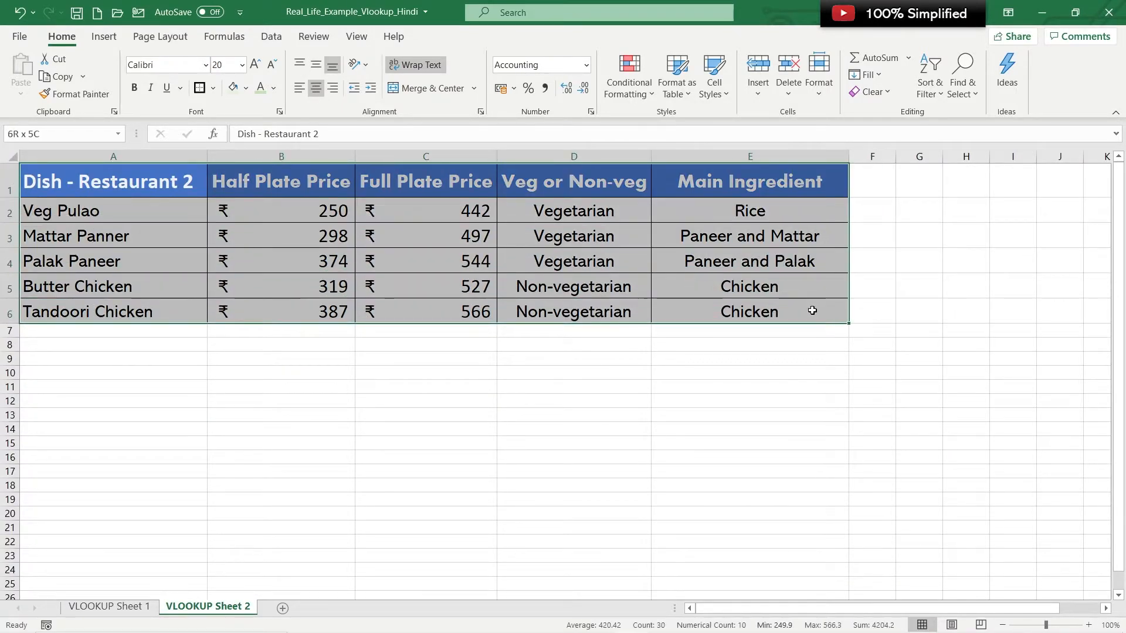
click(141, 612)
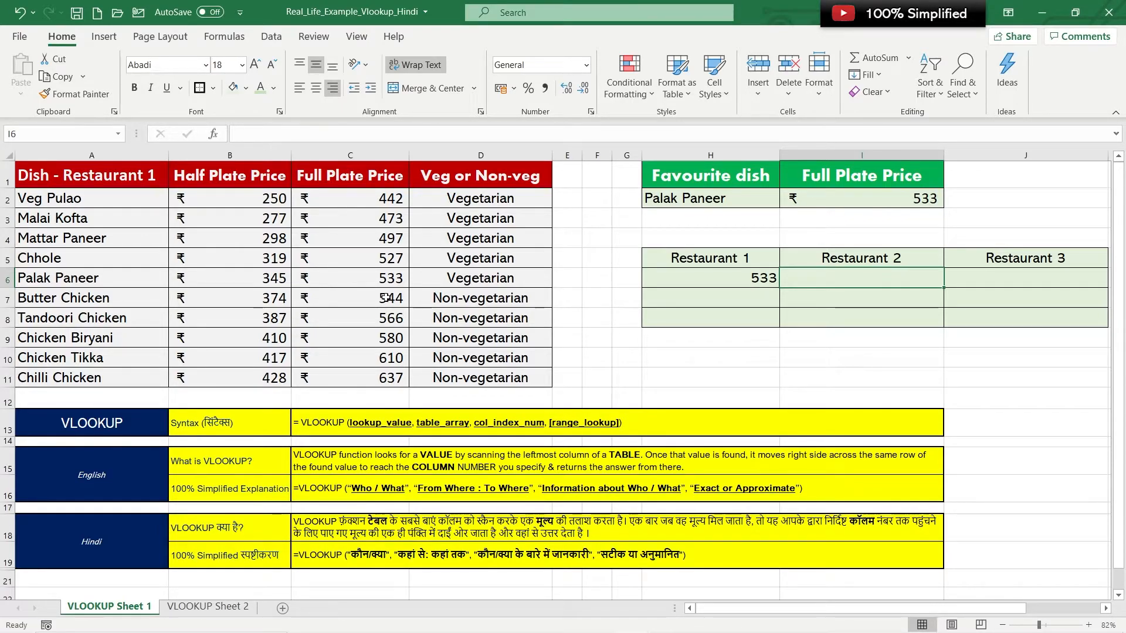
click(208, 606)
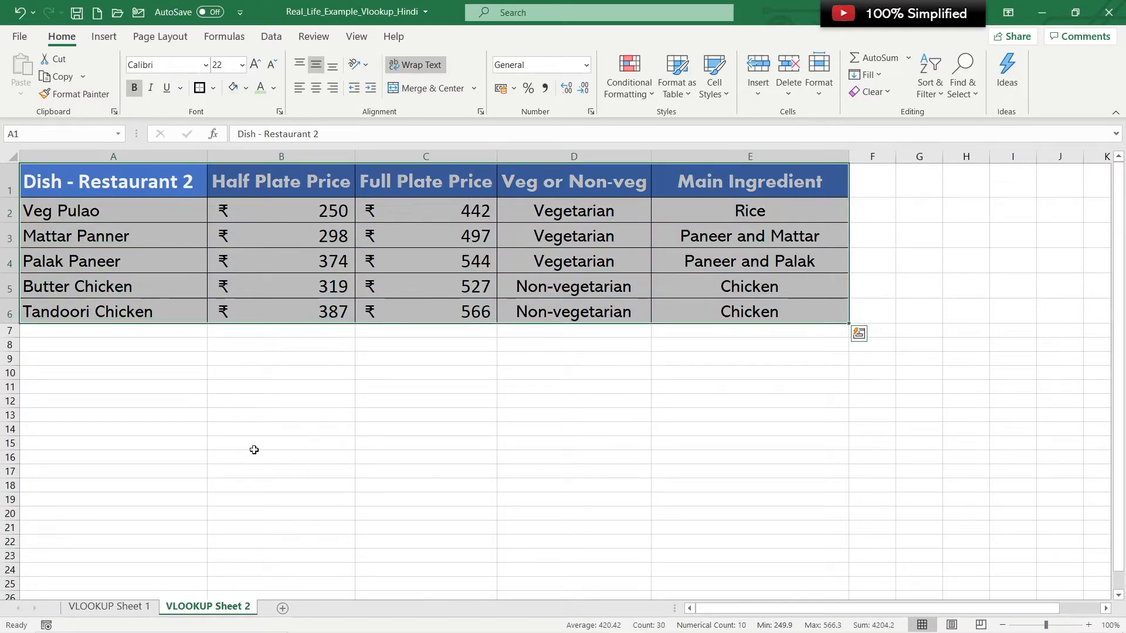
click(110, 606)
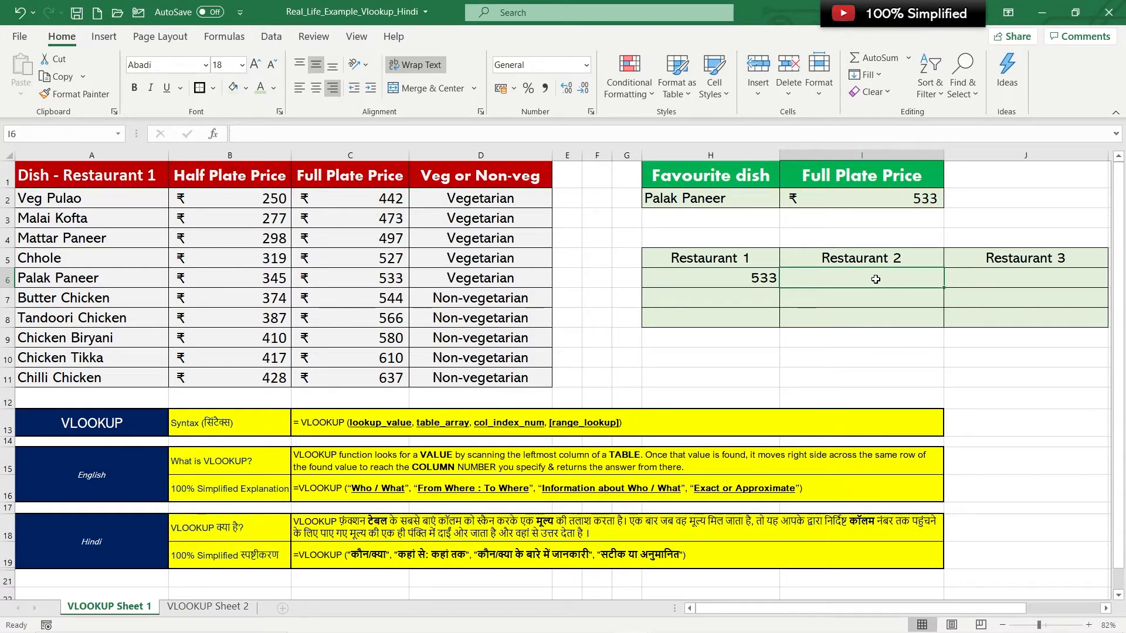
Start a VLOOKUP formula in the Restaurant 2 cell I6 with the favourite dish cell H2 as lookup value.
text(+)
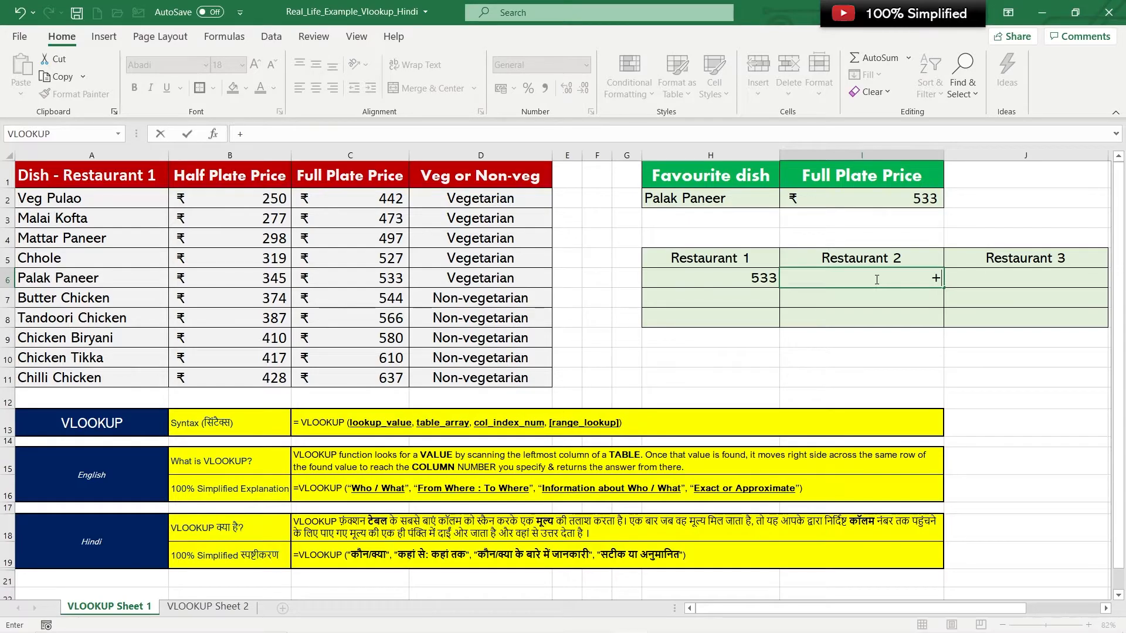
key(BackSpace)
text(=VLOOK)
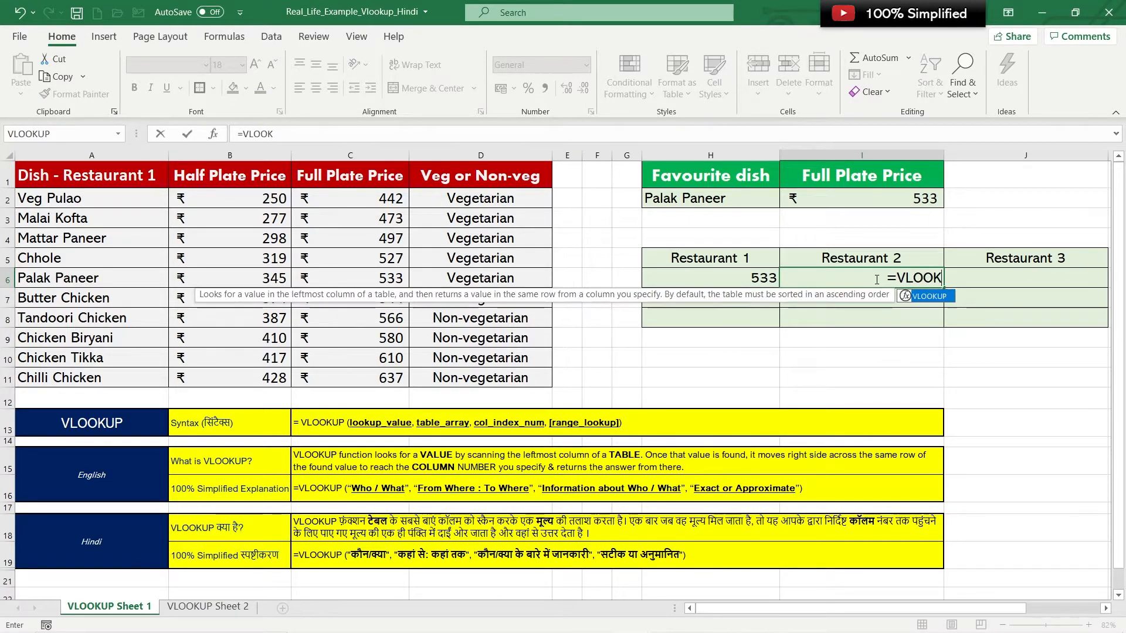
text(UP()
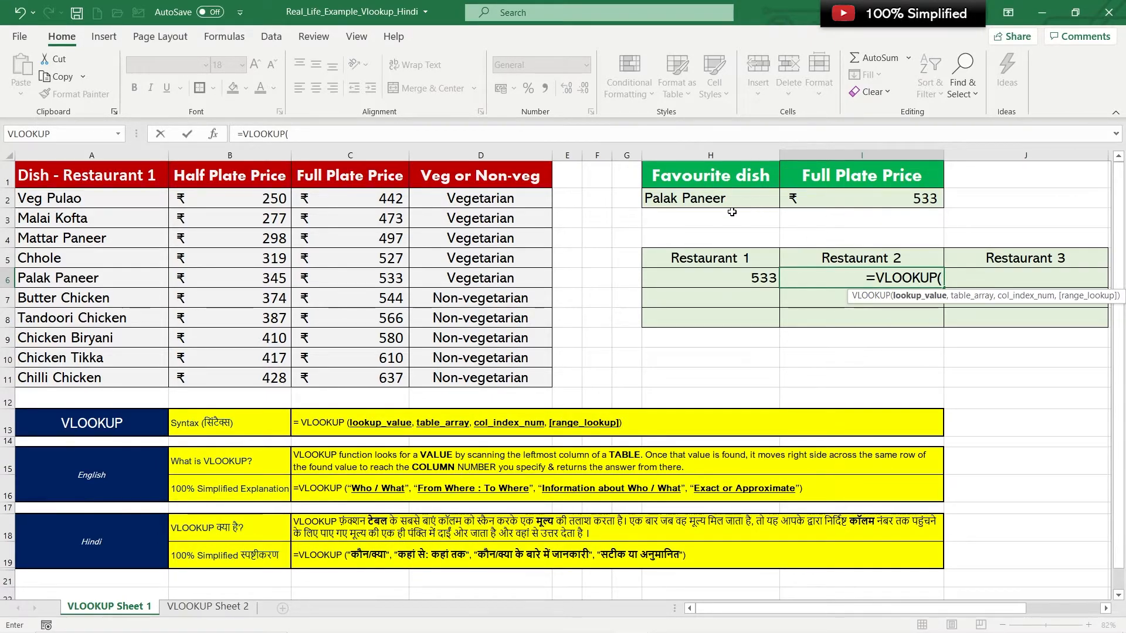
click(698, 203)
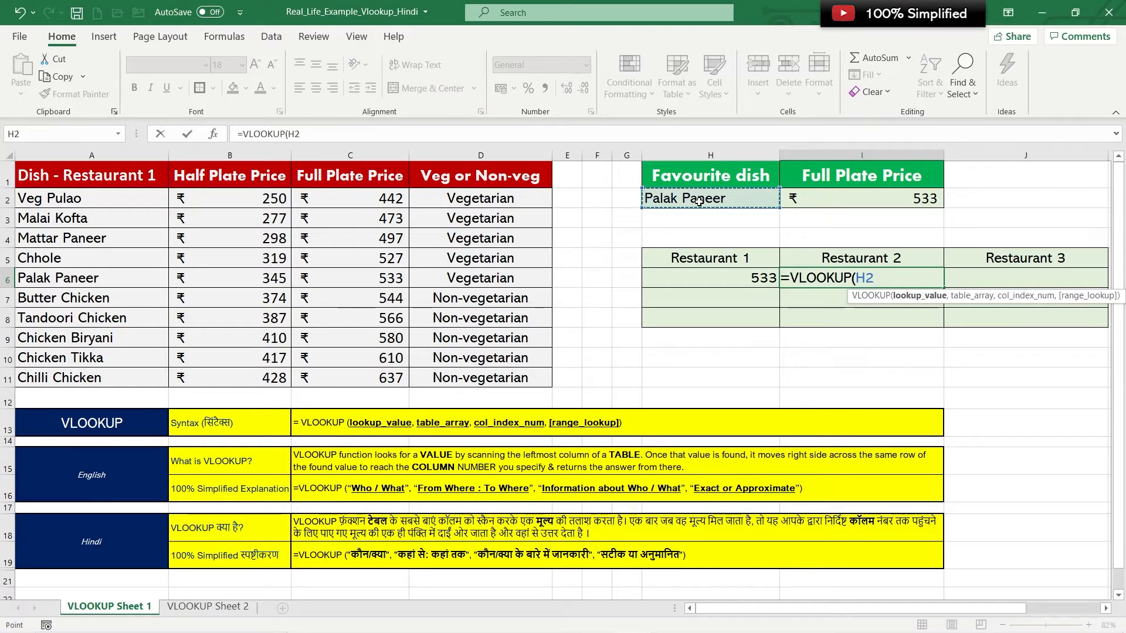
text(,)
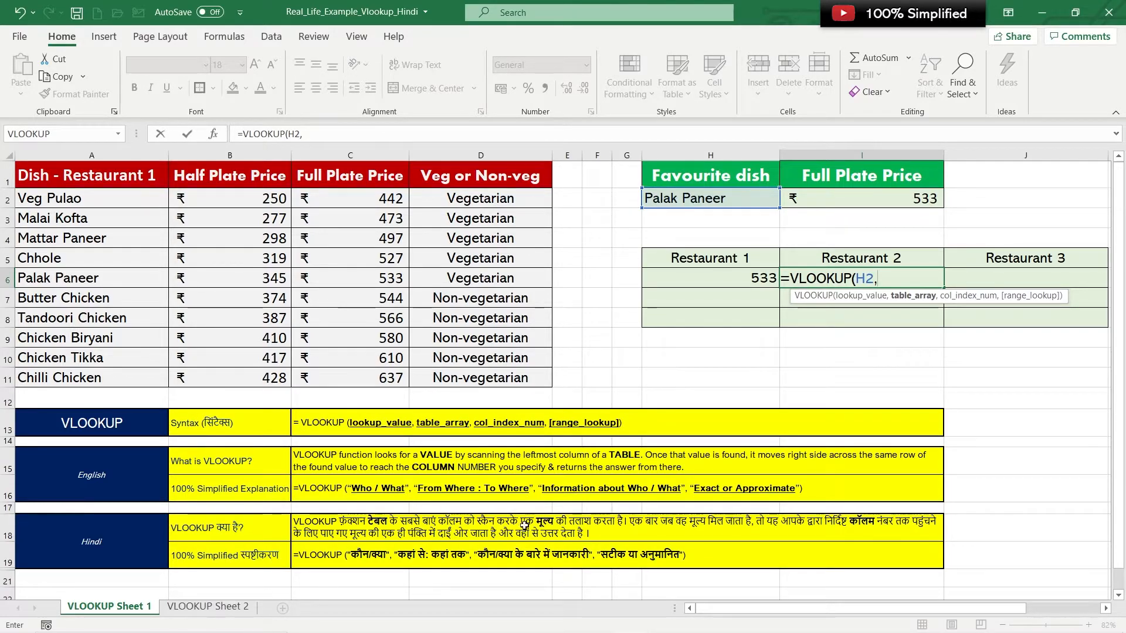
Set the formula's table array to the Restaurant 2 table A1:E6 on VLOOKUP Sheet 2.
click(199, 607)
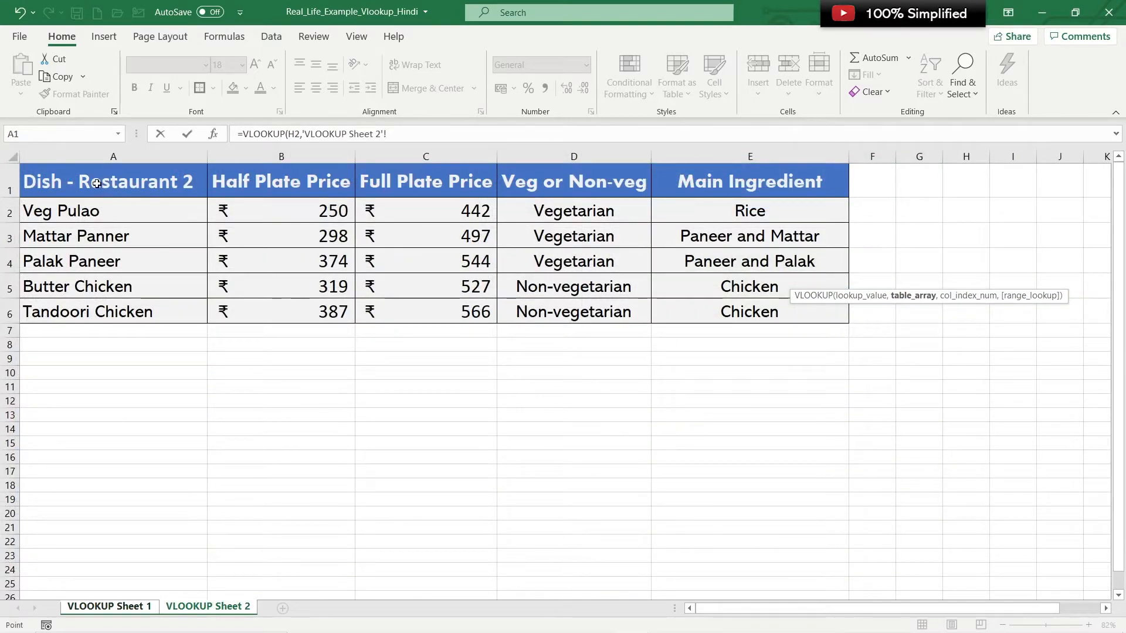
drag(97, 183, 628, 276)
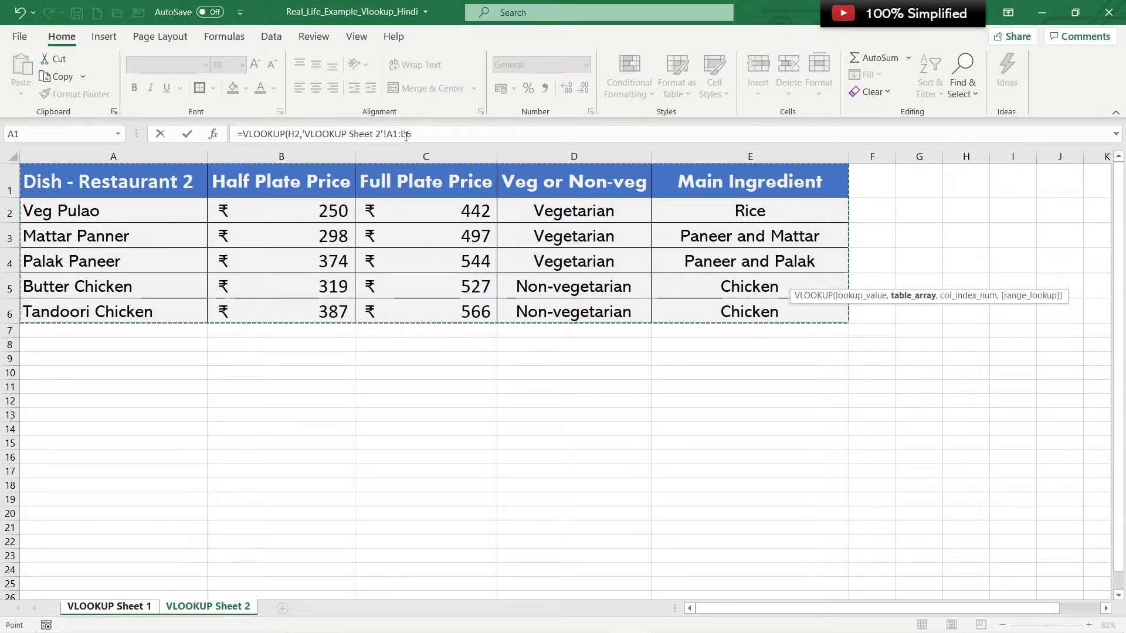
click(462, 133)
text(,)
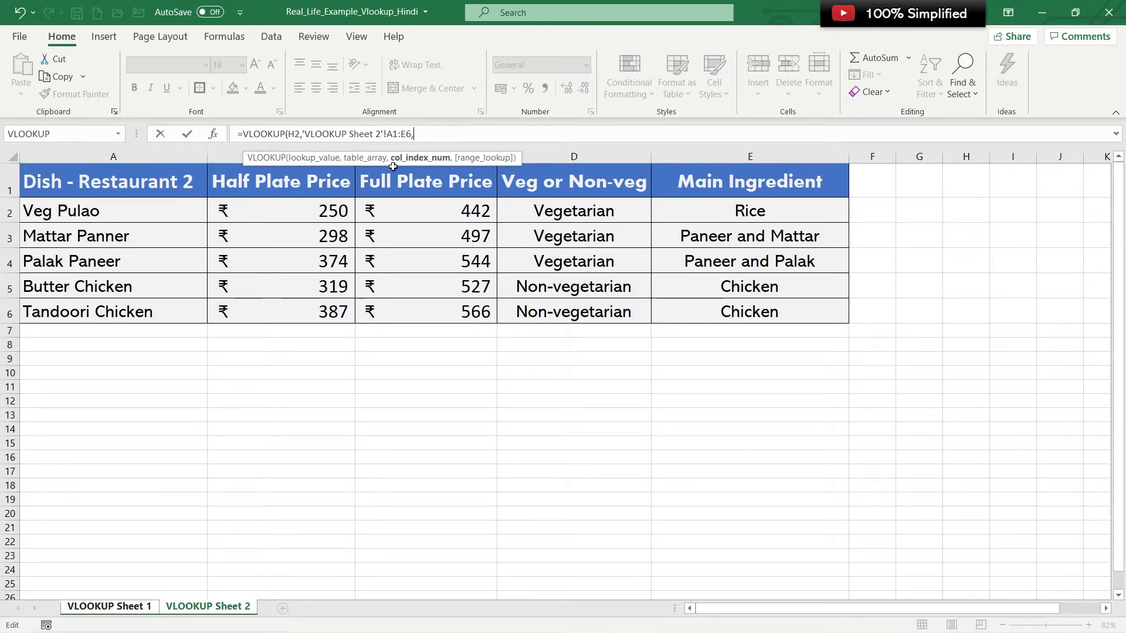
Complete the formula with column index 3 and range lookup 0, and show I6 with no decimal places.
text(3,)
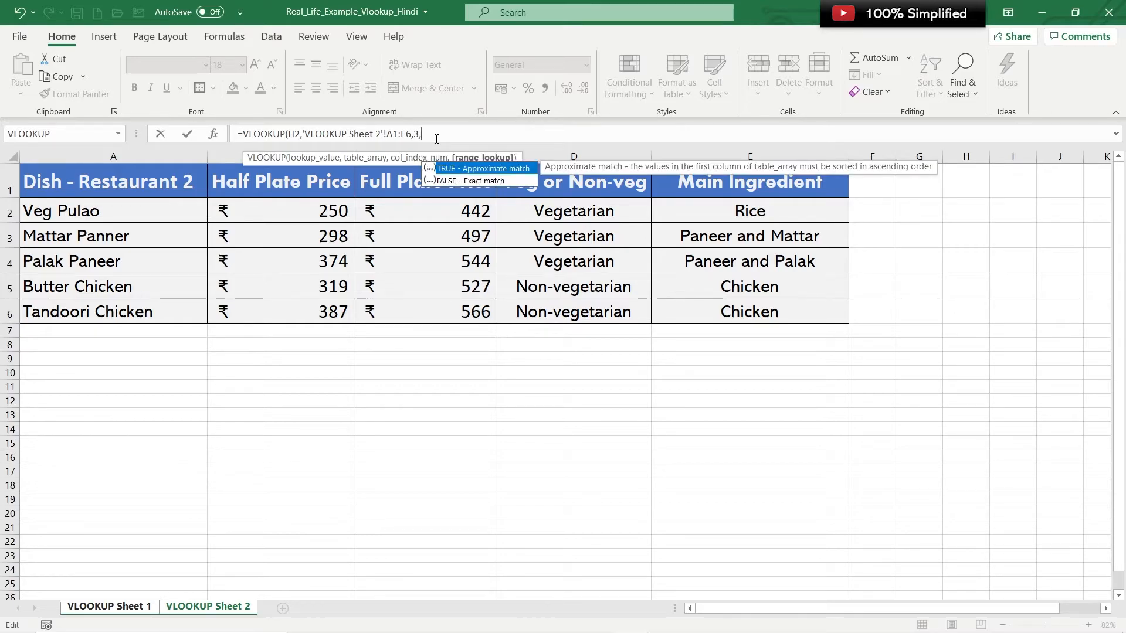
text(0))
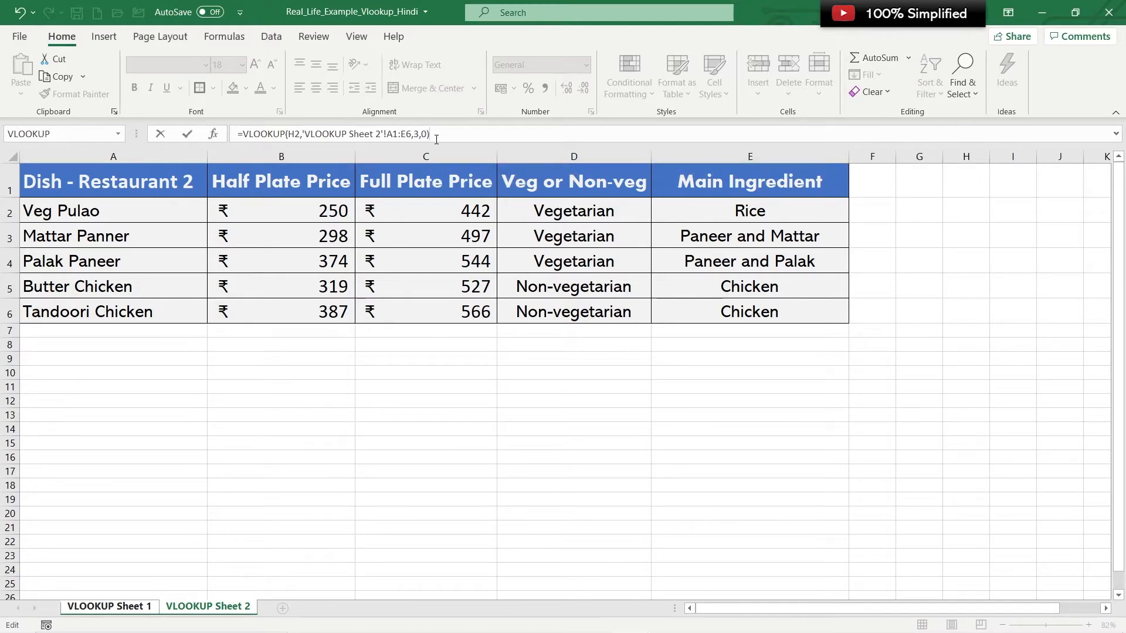
key(Return)
click(866, 284)
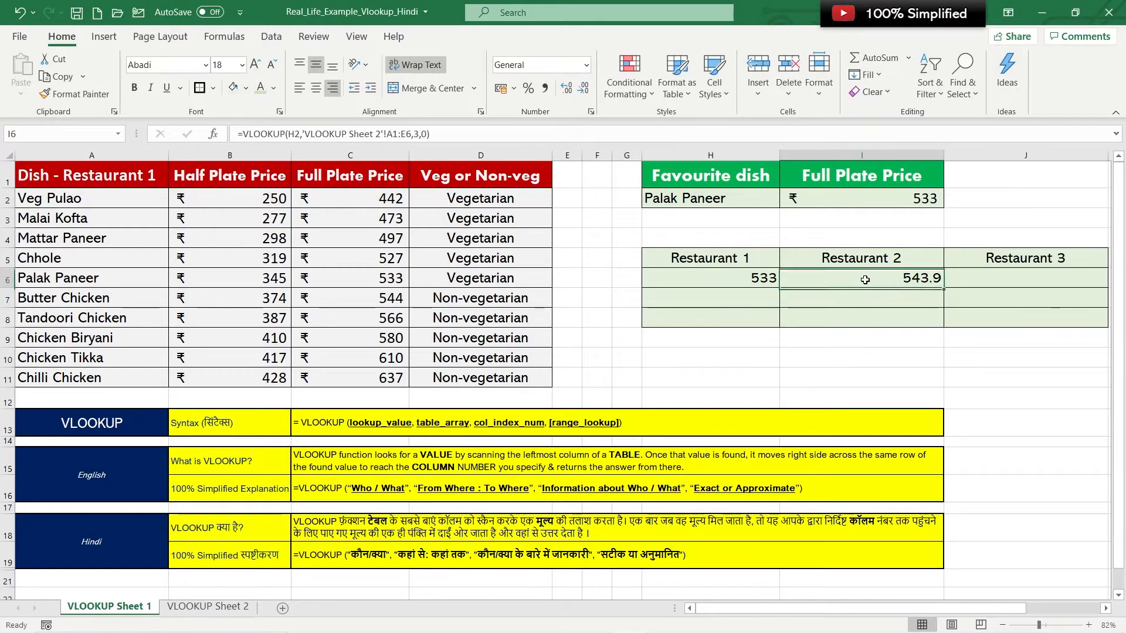
click(583, 92)
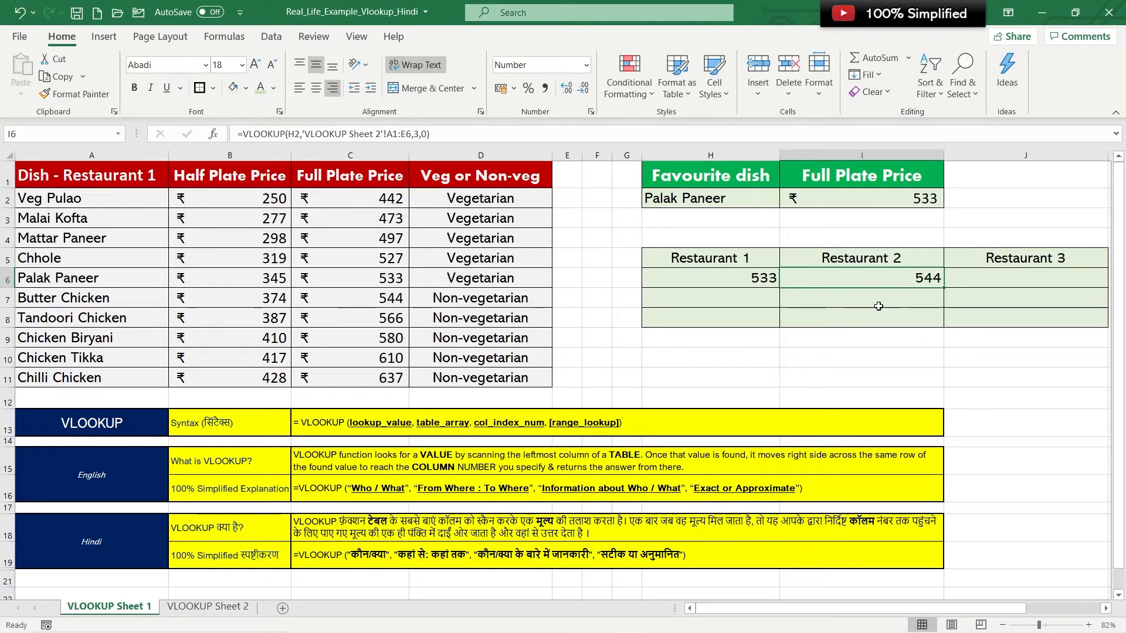
Compare Palak Paneer's full plate price in both restaurants' menus with the lookup results in H6 and I6.
click(32, 281)
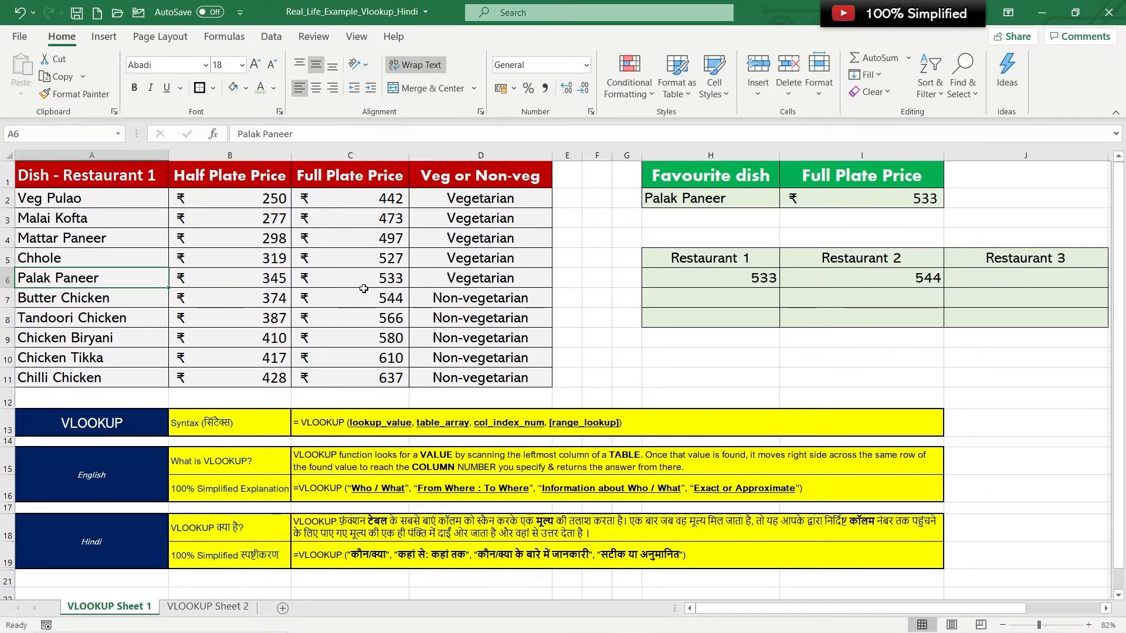
click(363, 280)
click(704, 279)
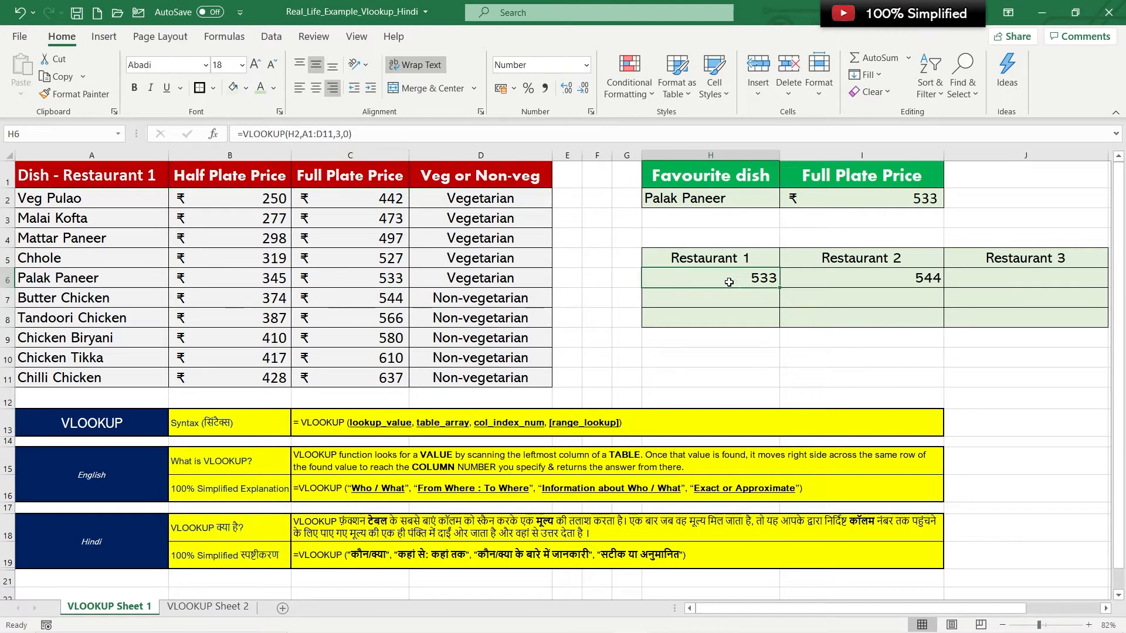
click(924, 280)
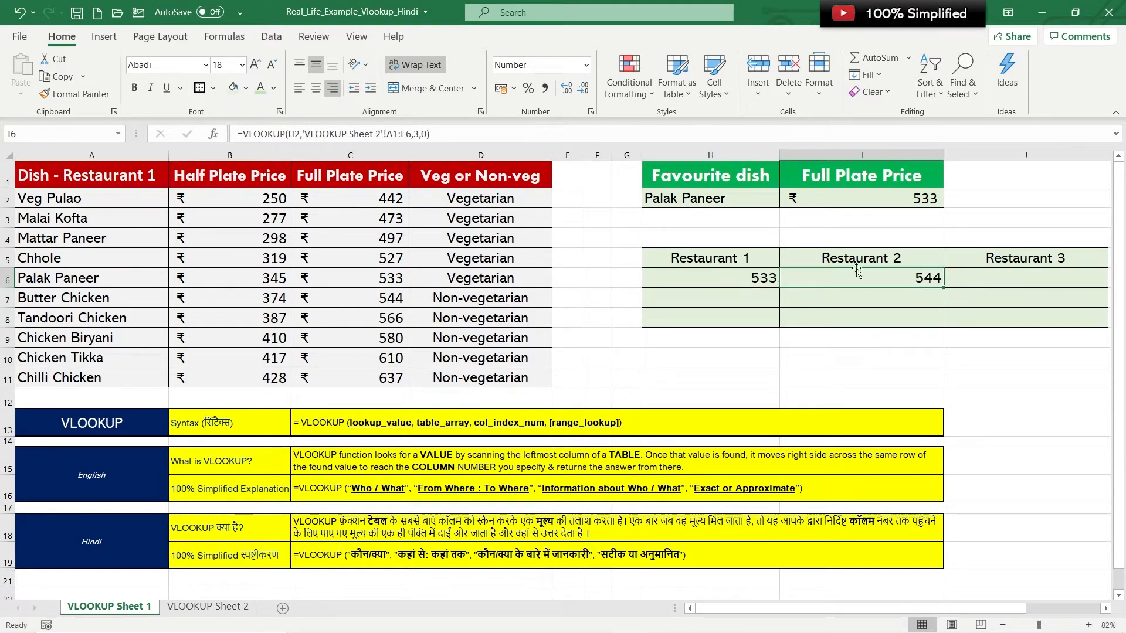
click(213, 608)
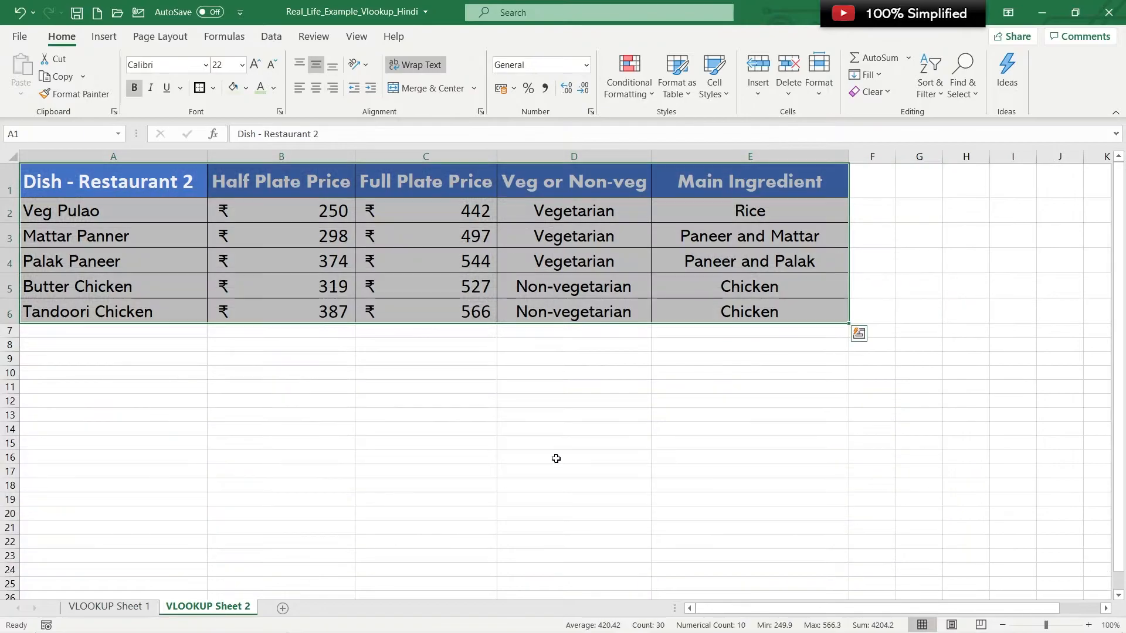
click(114, 266)
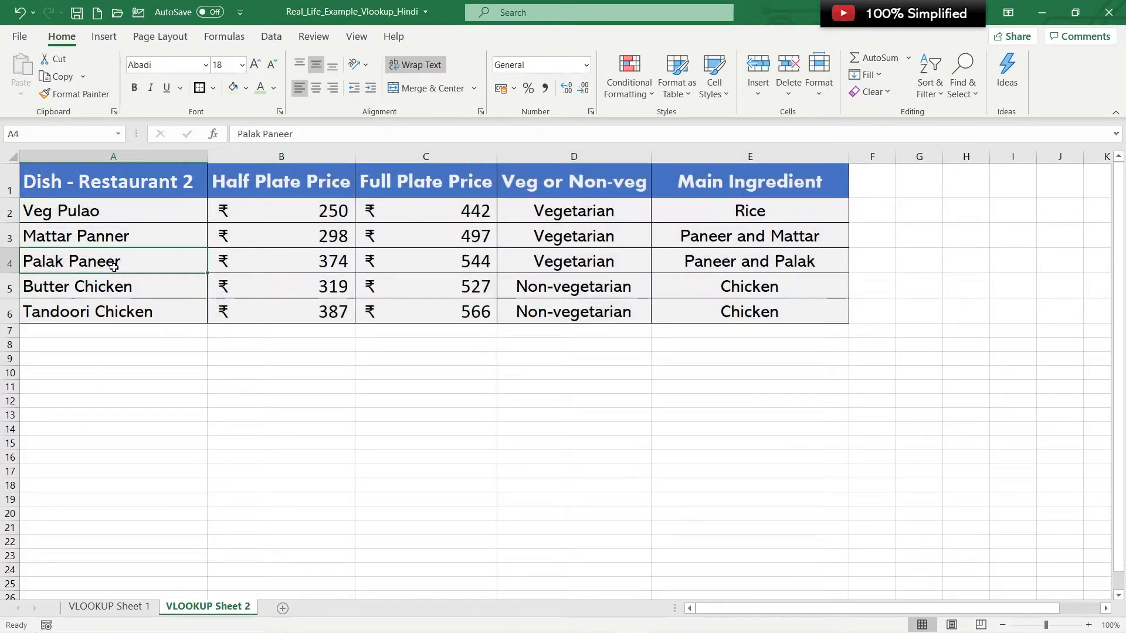
click(464, 264)
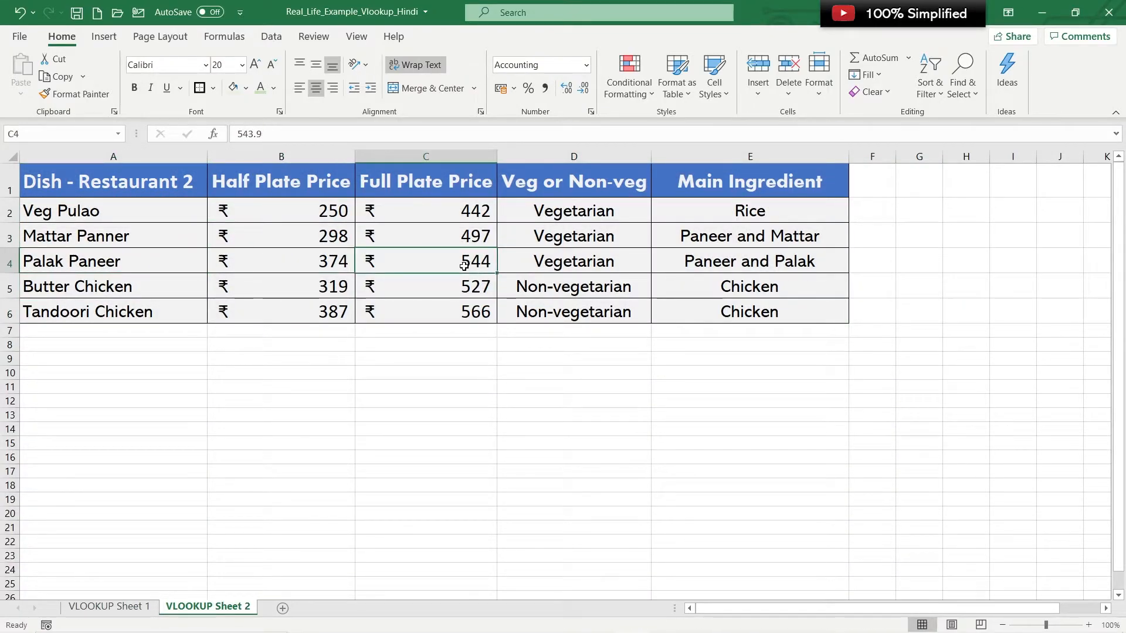
click(138, 607)
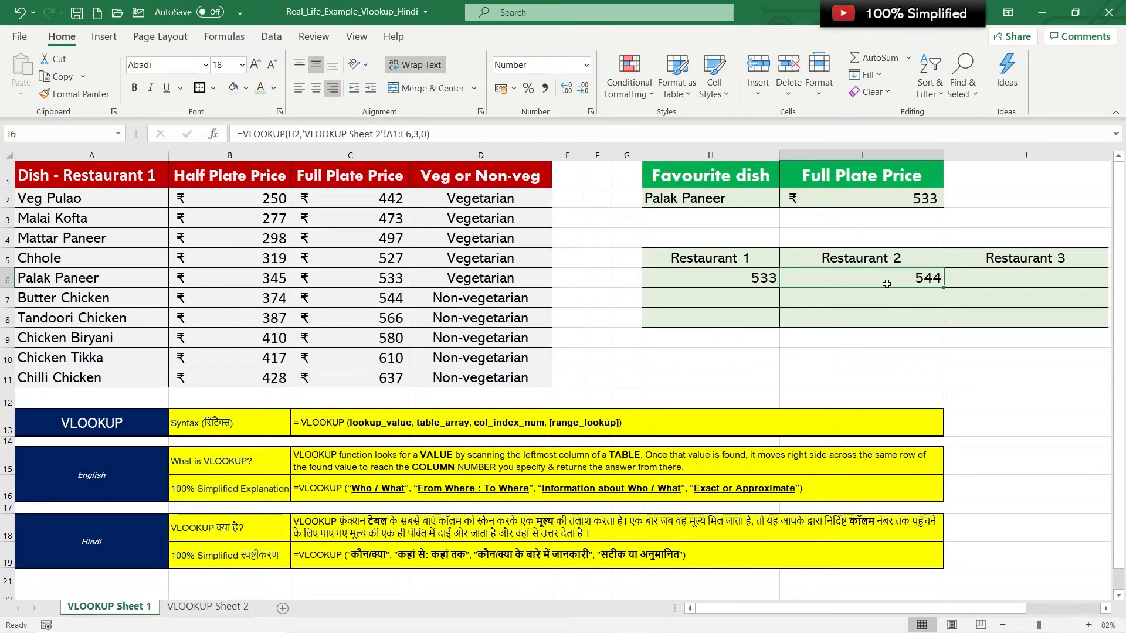
Review how the I6 formula refers to VLOOKUP Sheet 2, switching between the two sheets to trace the reference.
click(208, 606)
click(109, 606)
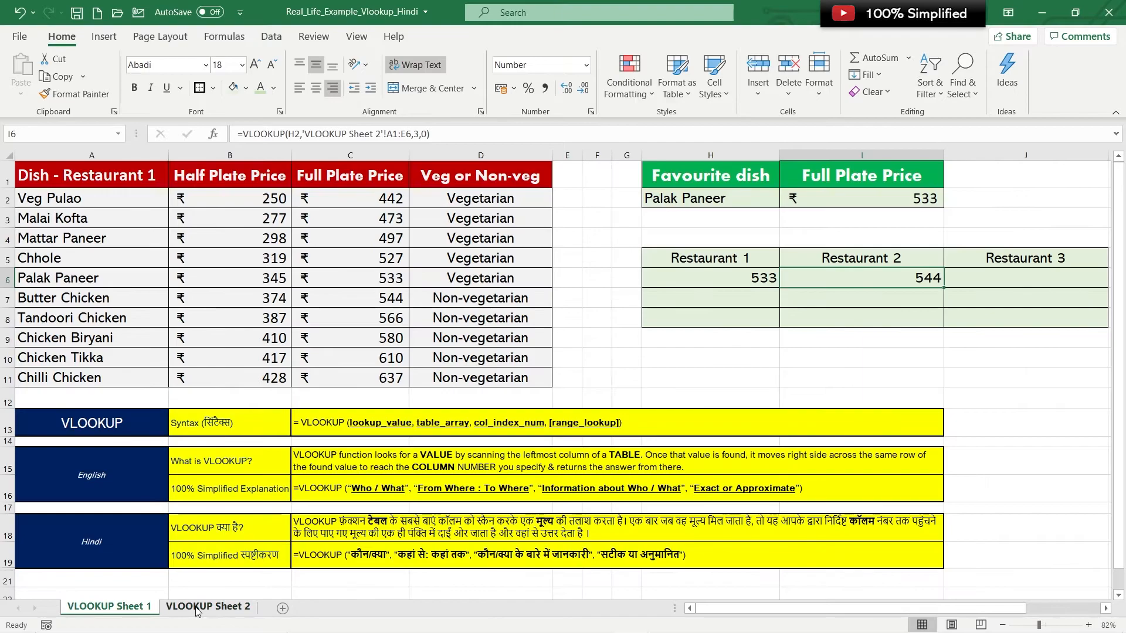
click(208, 606)
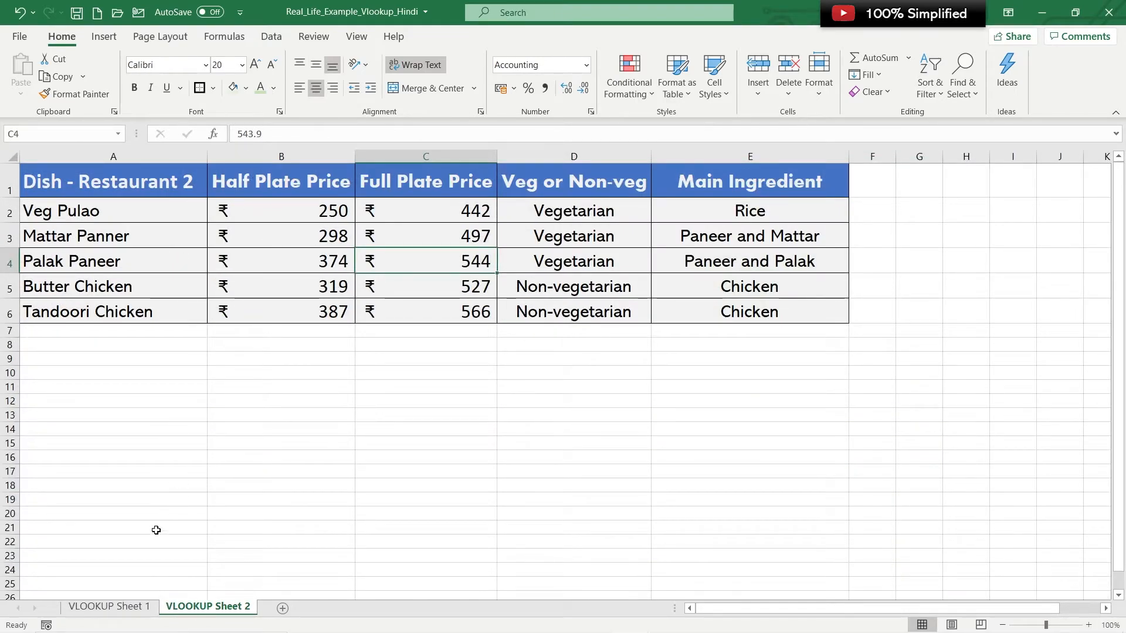
click(109, 606)
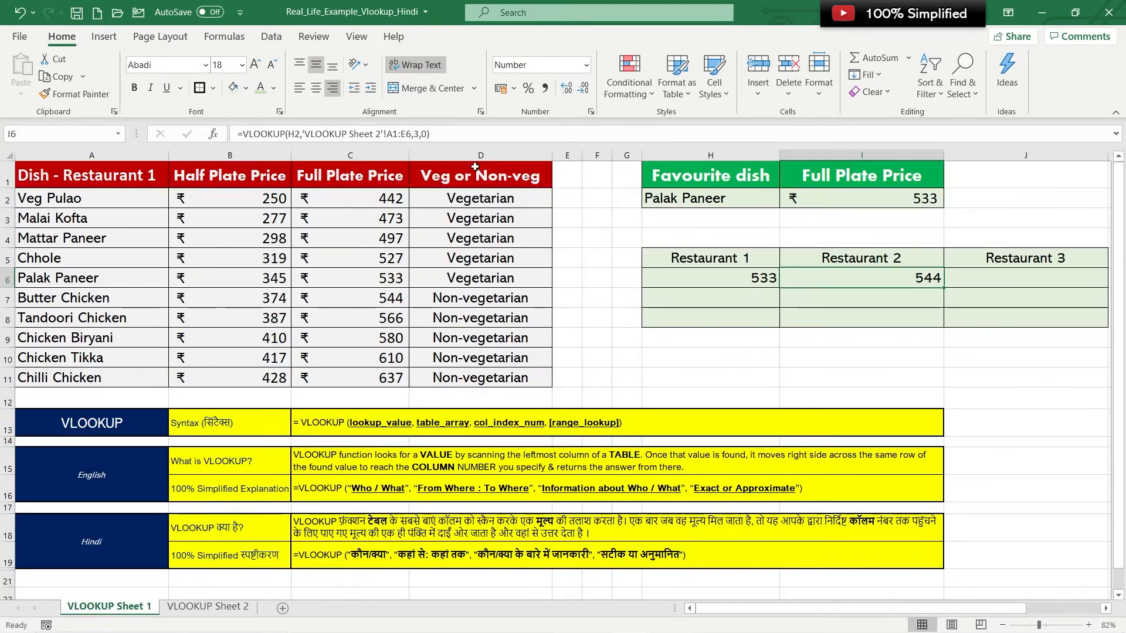
click(468, 135)
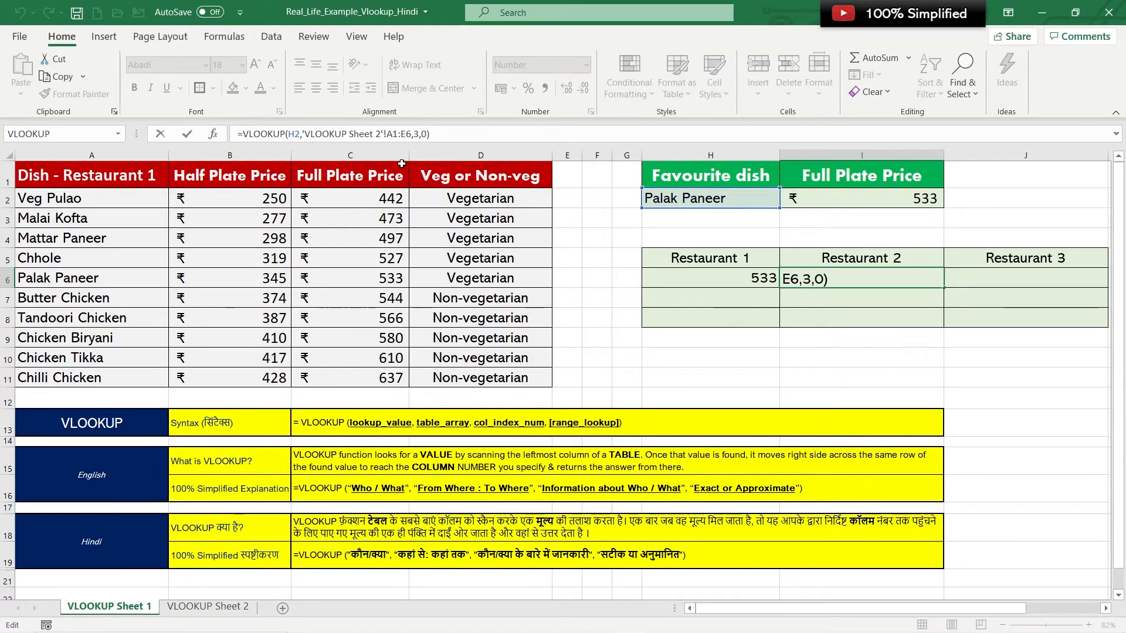
key(ctrl+Return)
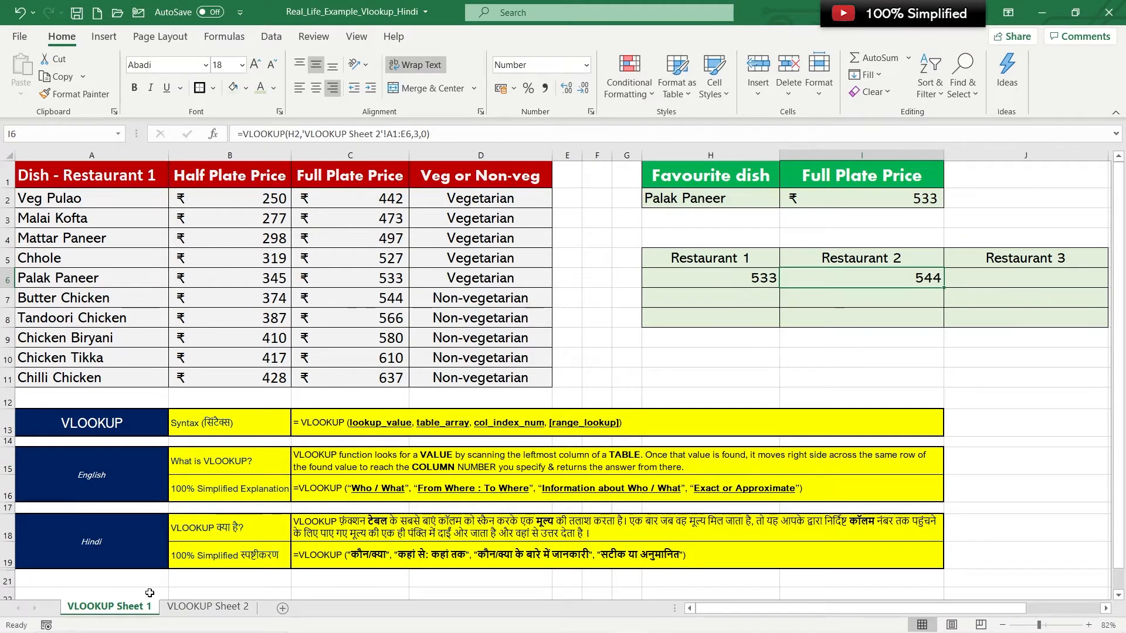
click(205, 607)
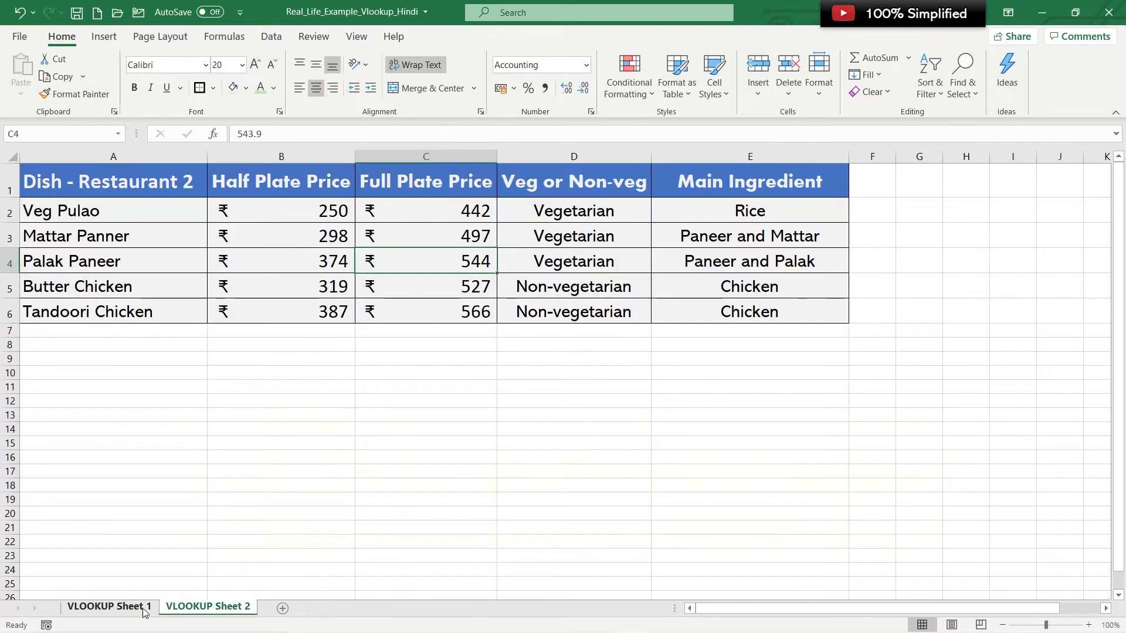
click(137, 610)
click(189, 608)
click(117, 608)
click(188, 609)
click(106, 608)
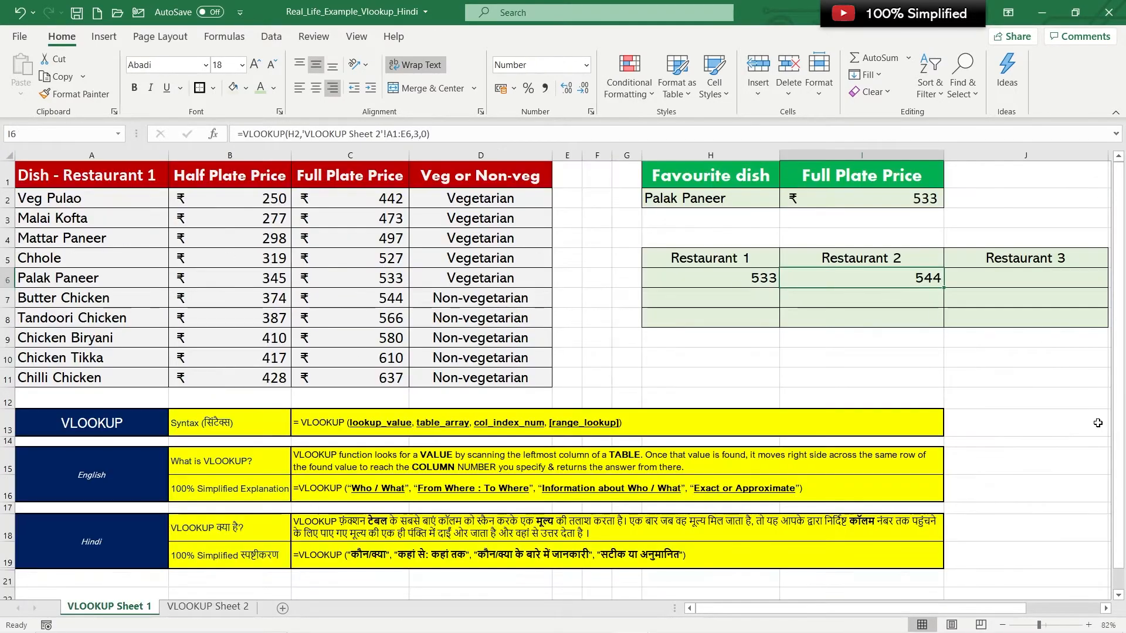
Examine the Restaurant 3 menu in the Vlookup_Another_Sheet workbook, including Palak Paneer's full plate price.
click(1017, 279)
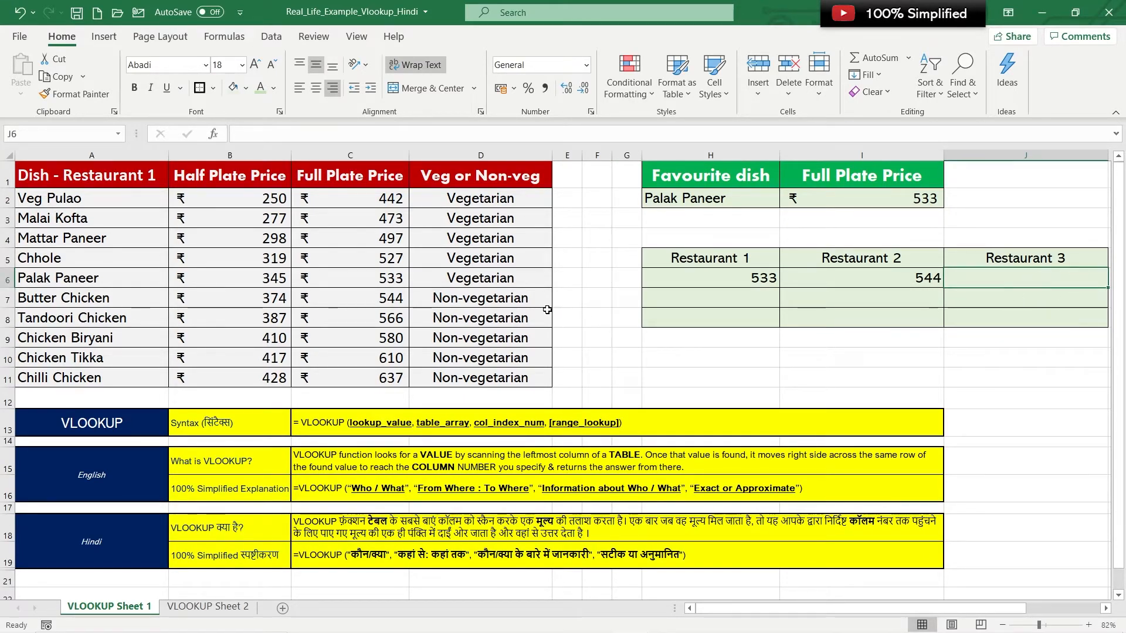
key(alt+Tab)
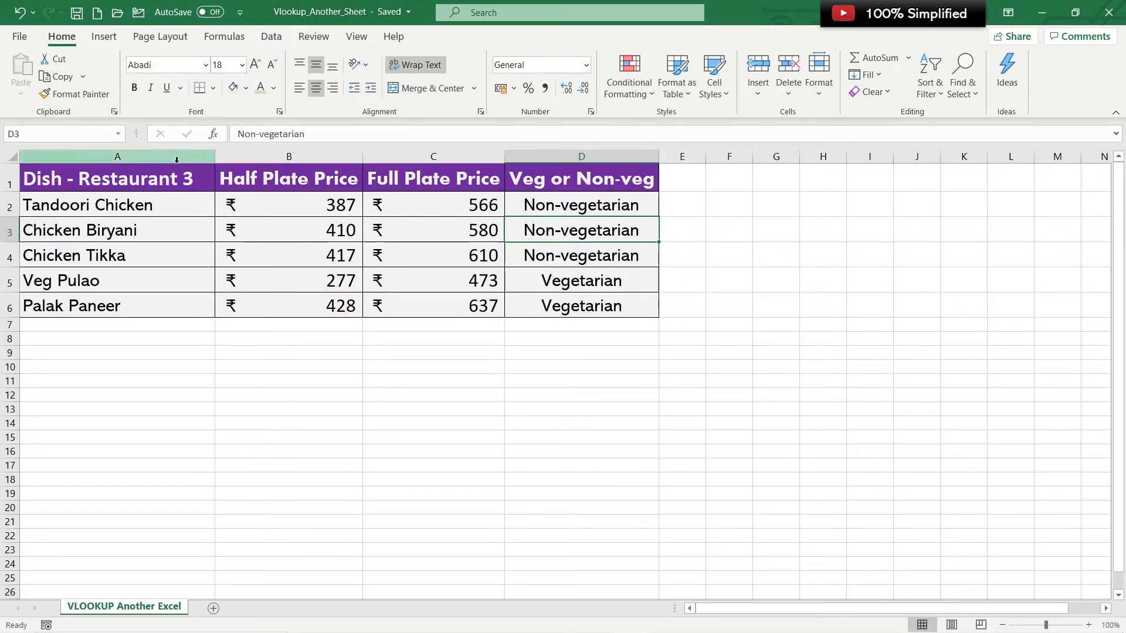
drag(124, 179, 591, 306)
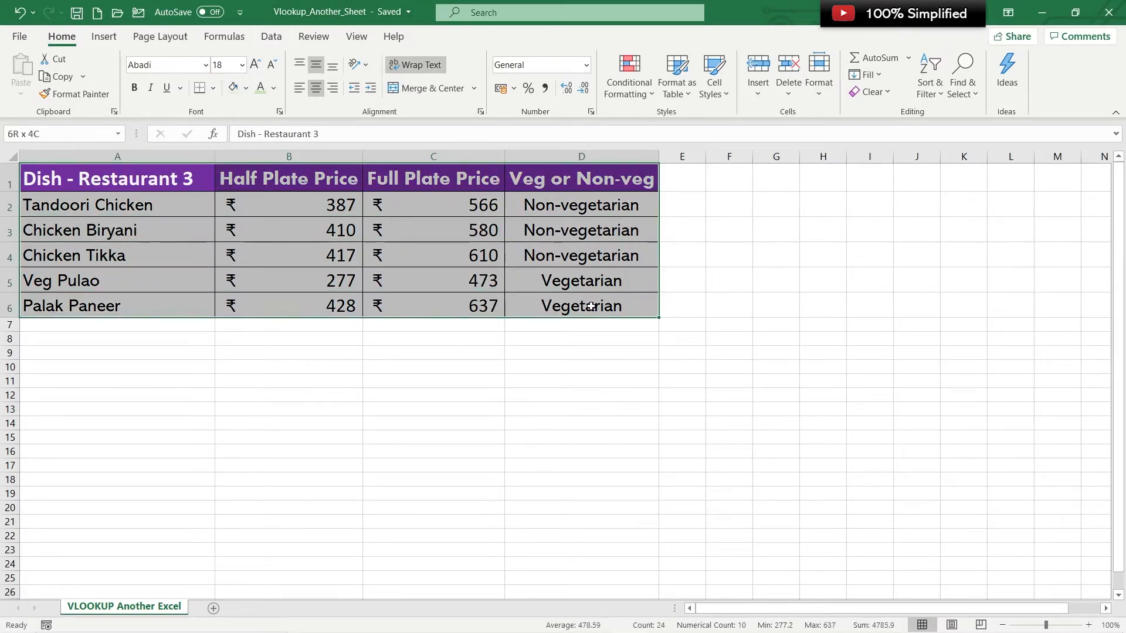
click(740, 286)
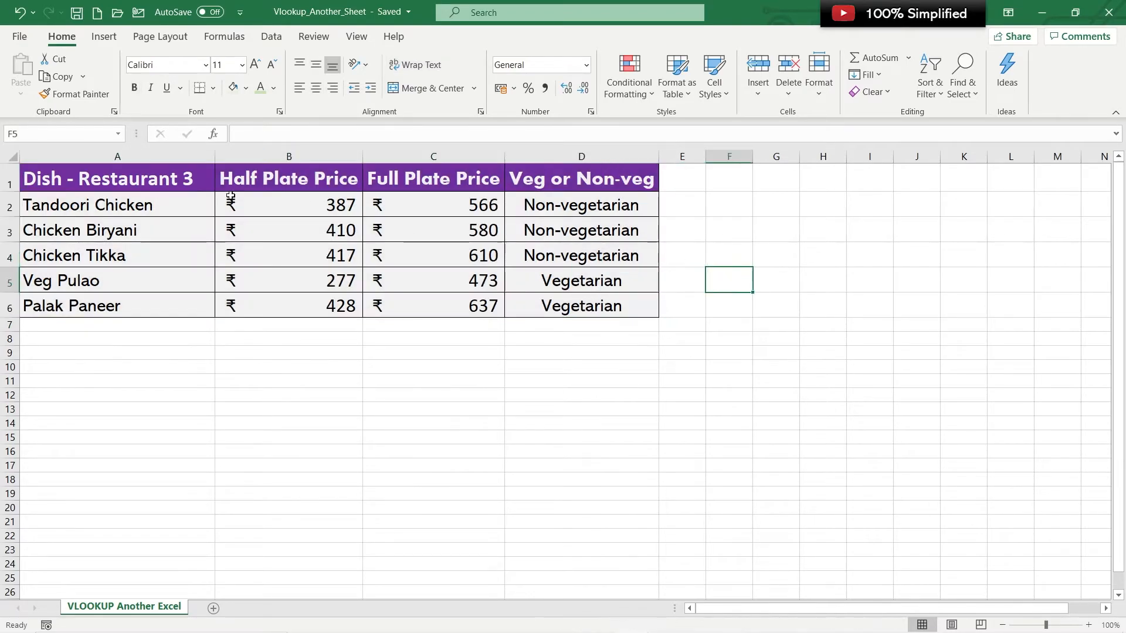
drag(147, 191, 540, 300)
click(138, 298)
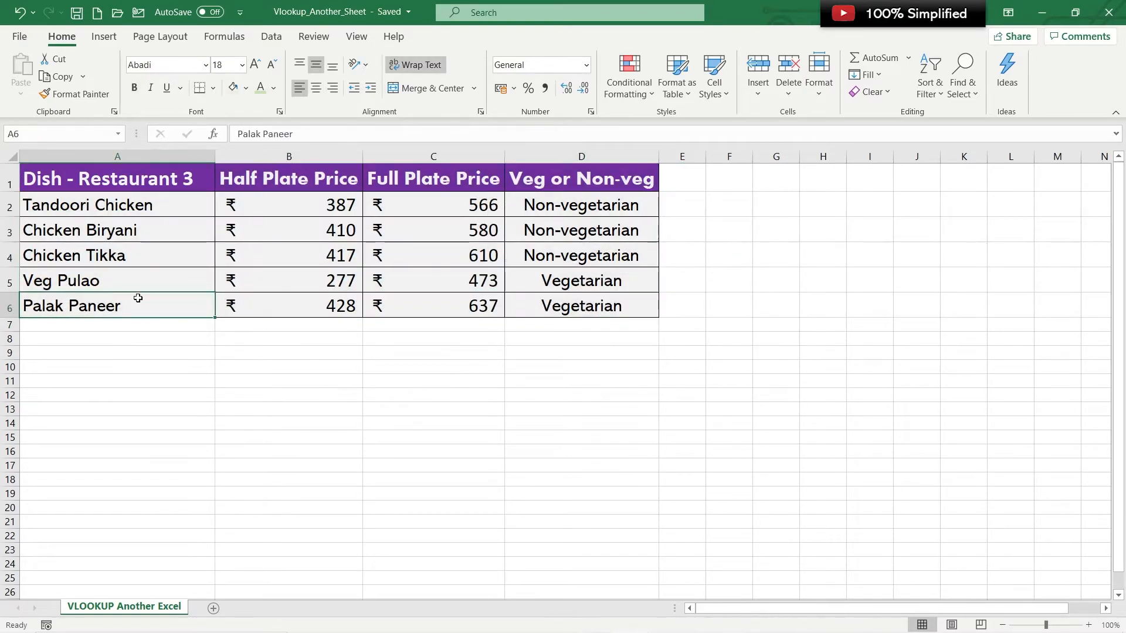
click(495, 308)
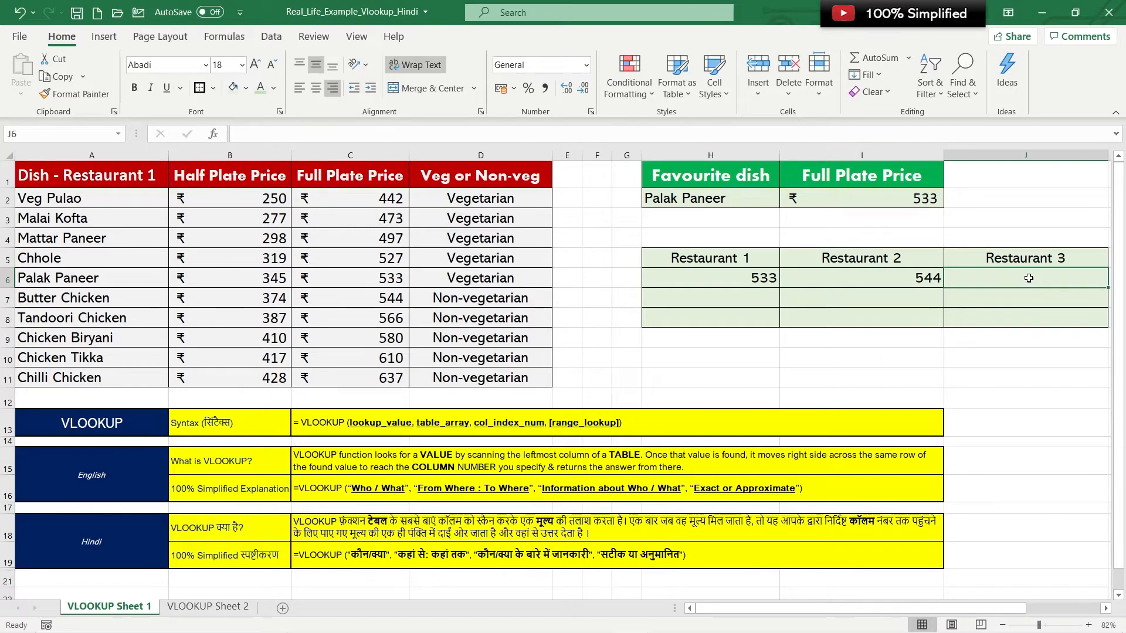
Start a VLOOKUP in J6 with lookup value H2 and the Restaurant 3 table $A$1:$D$6 in Vlookup_Another_Sheet as table array.
text(=VLOOK)
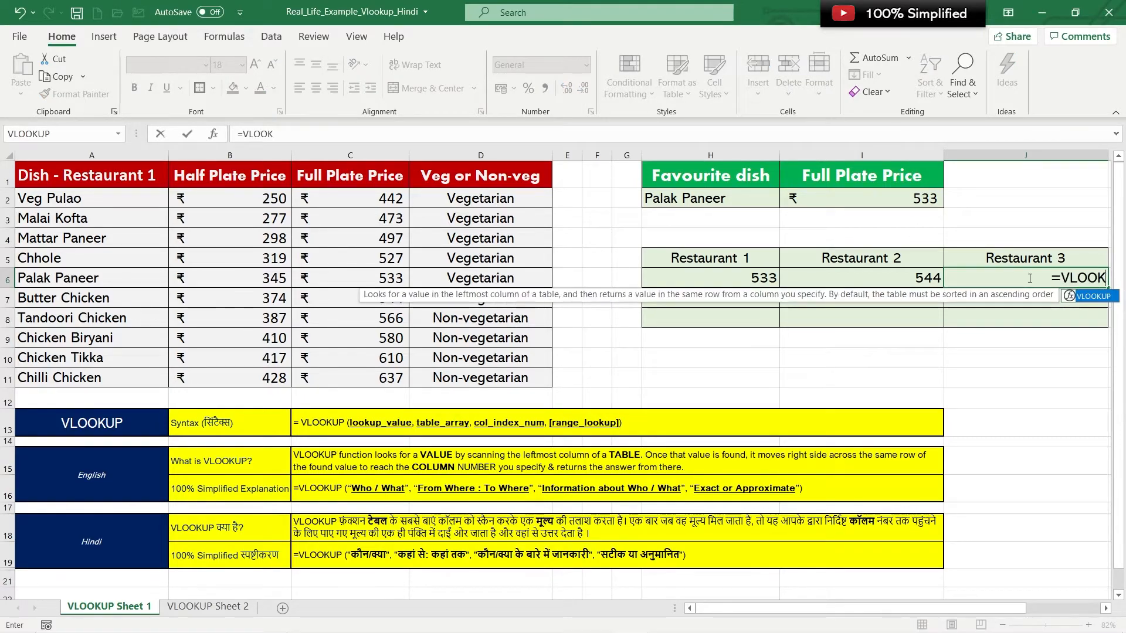
text(UP()
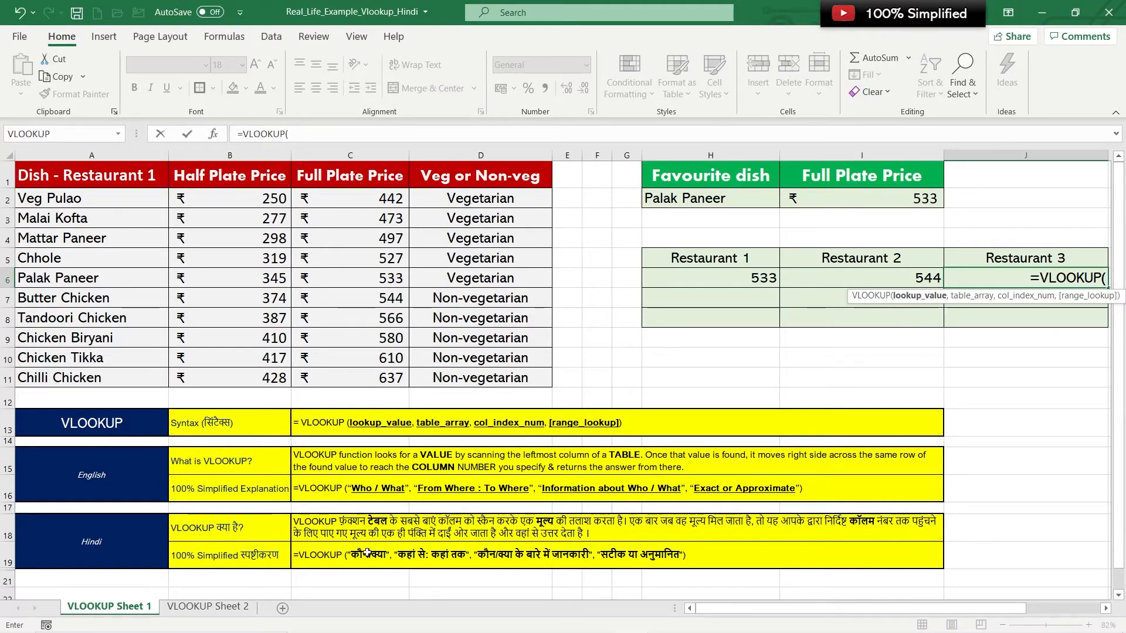
click(710, 198)
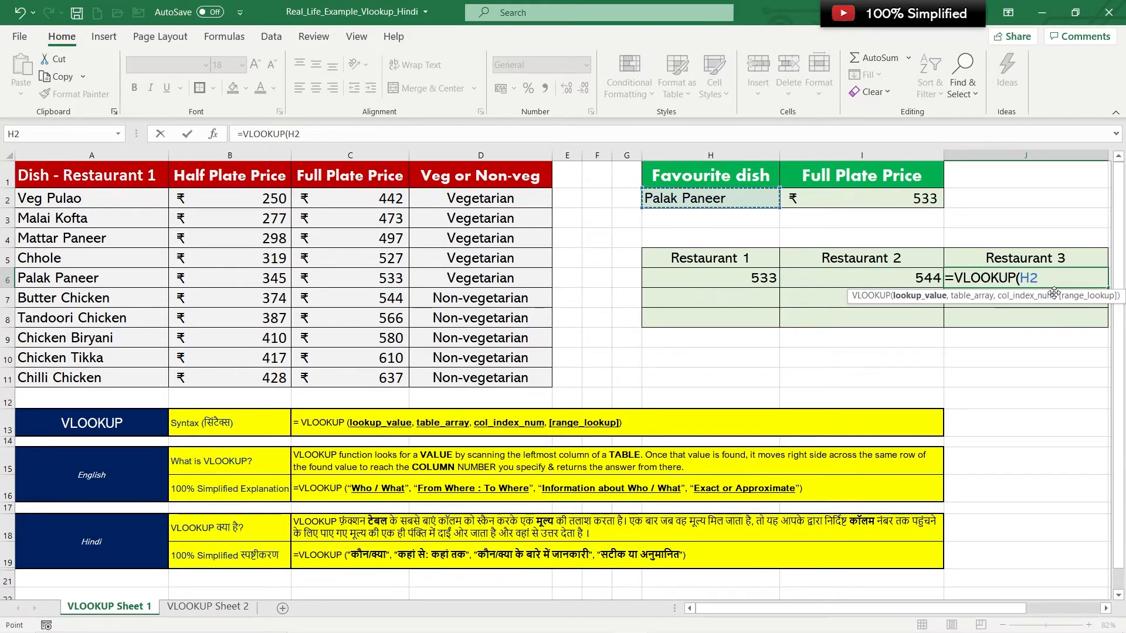
text(,)
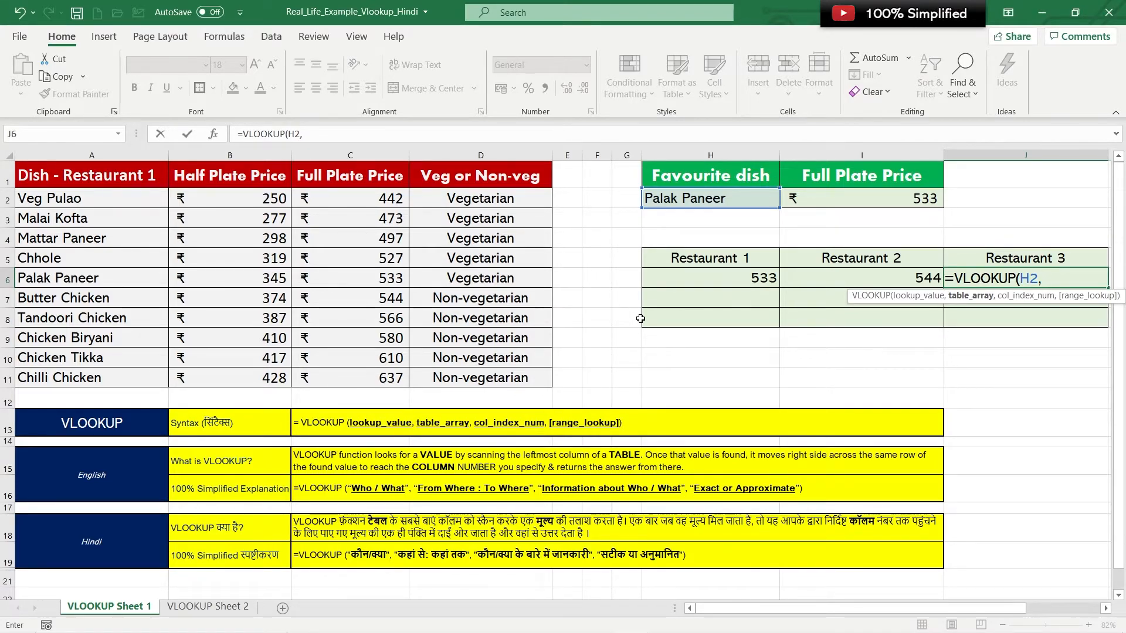
key(alt+Tab)
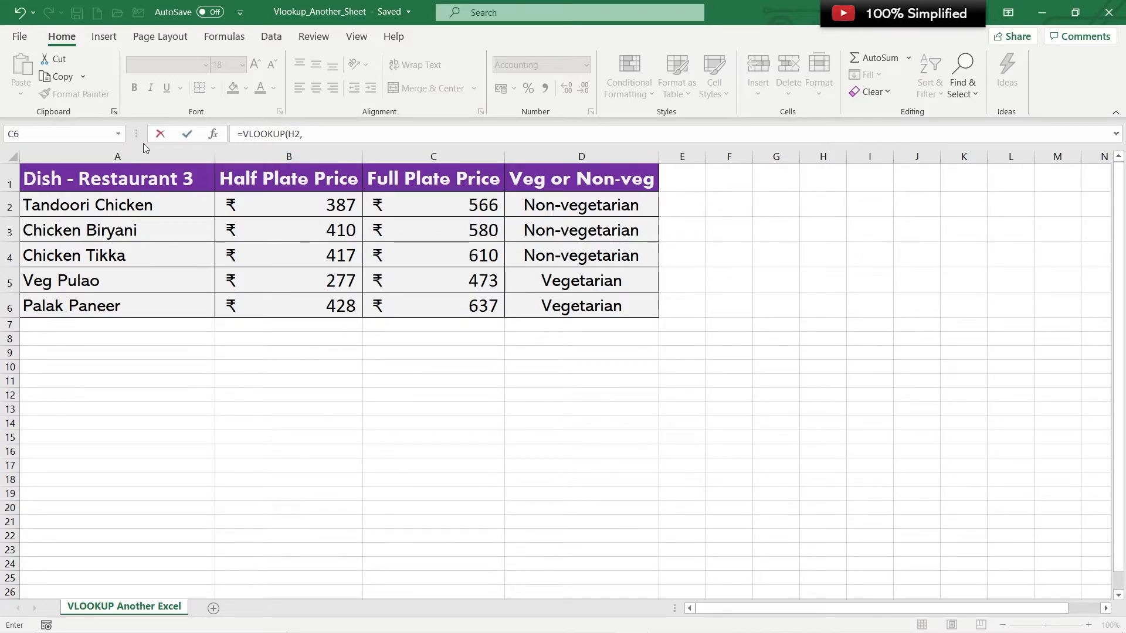
drag(43, 181, 557, 303)
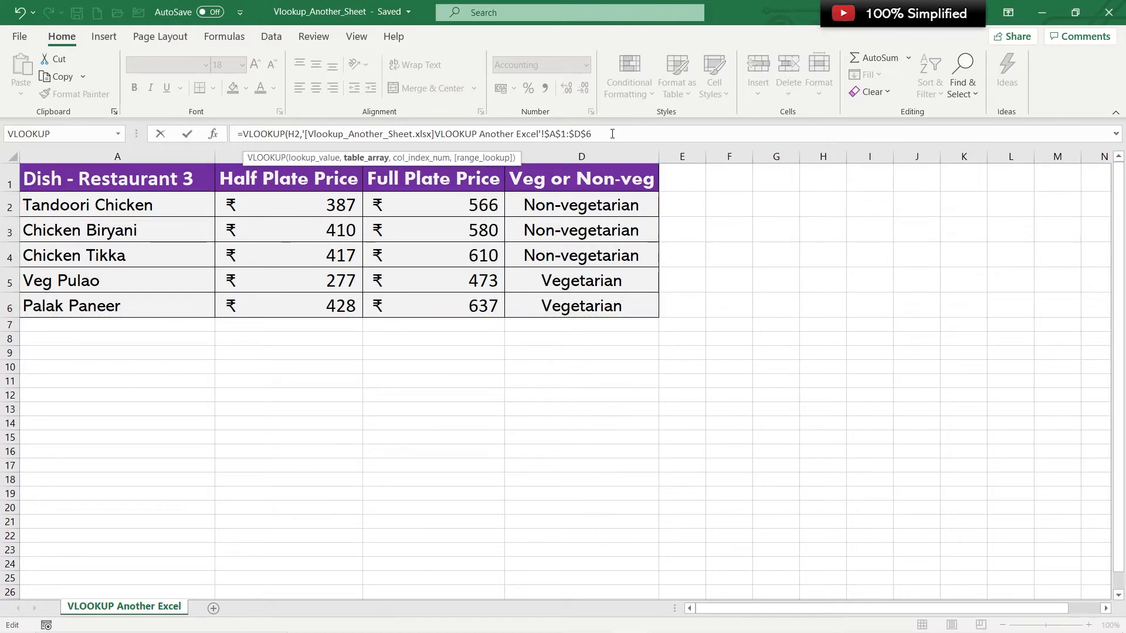
Complete the Restaurant 3 formula with column index 3 and range lookup 0.
text(,)
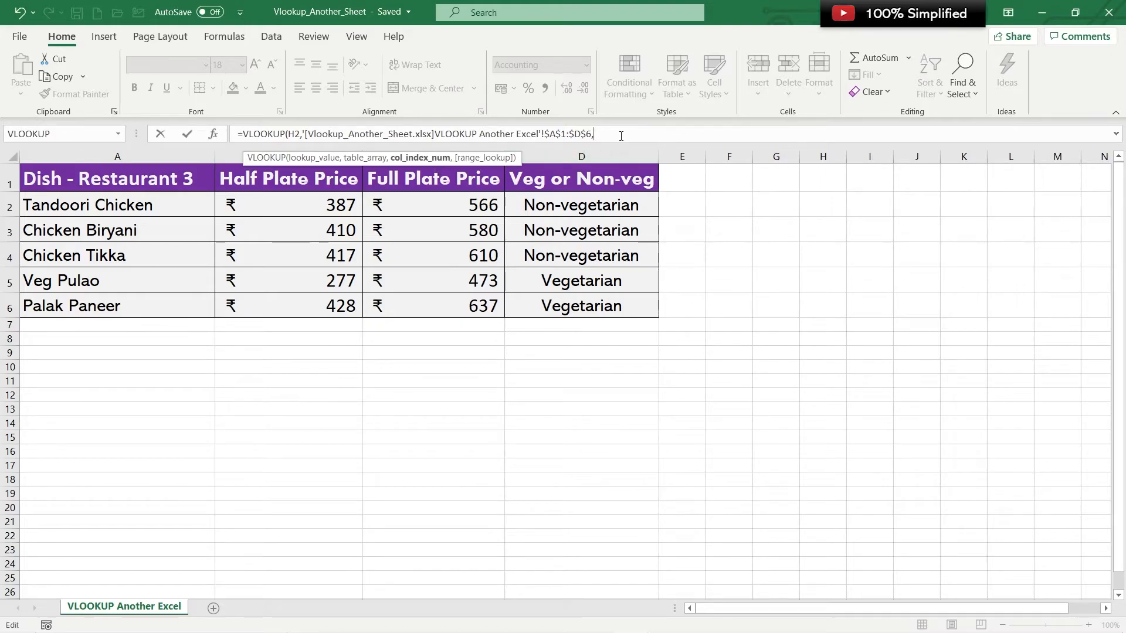
text(3,0)
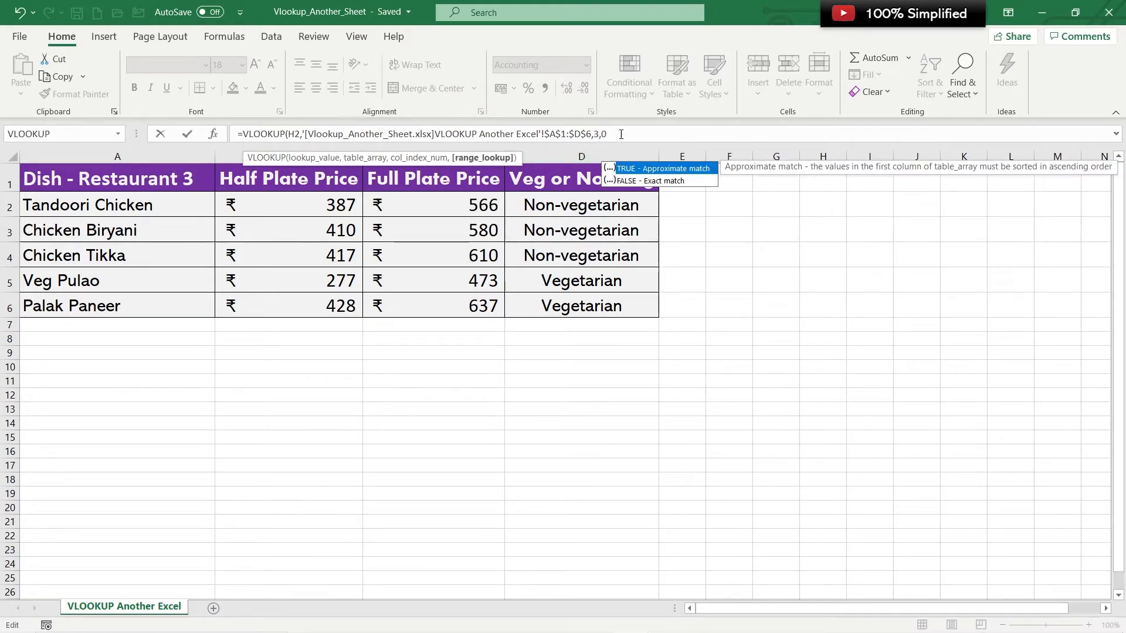
text())
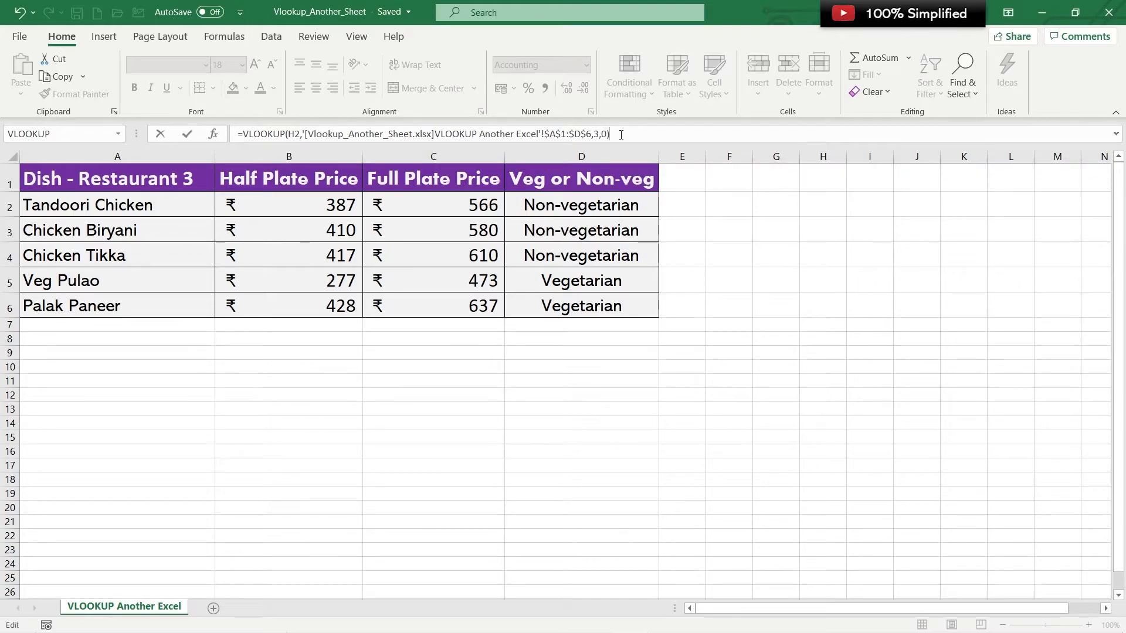
key(Return)
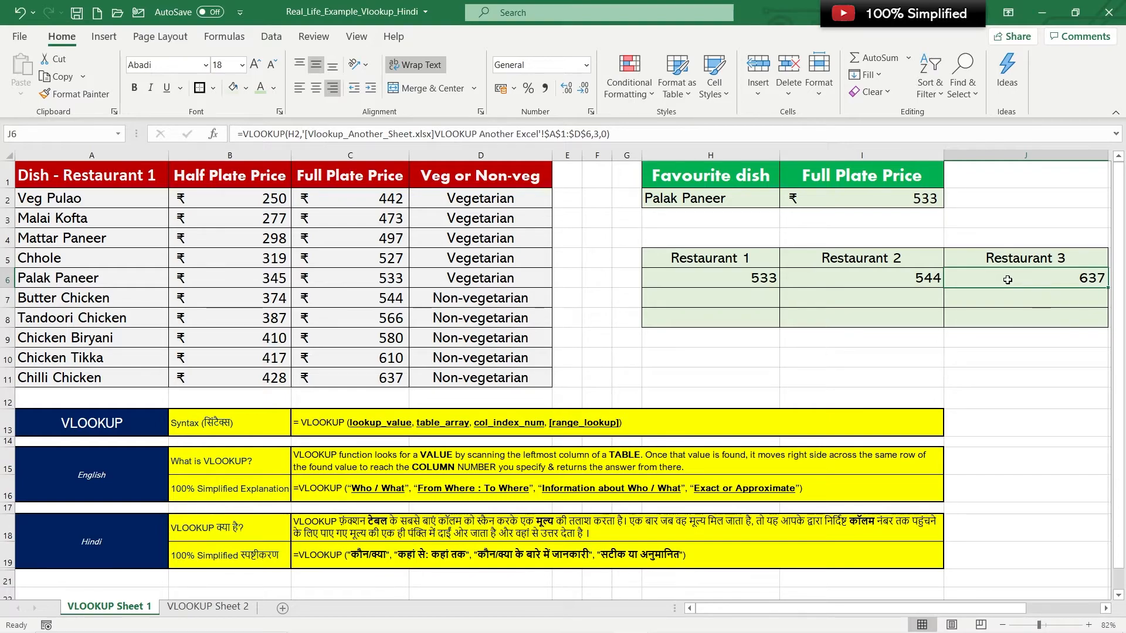
Compare the lookup formulas and full plate prices for the three restaurants in H6, I6 and J6.
click(733, 273)
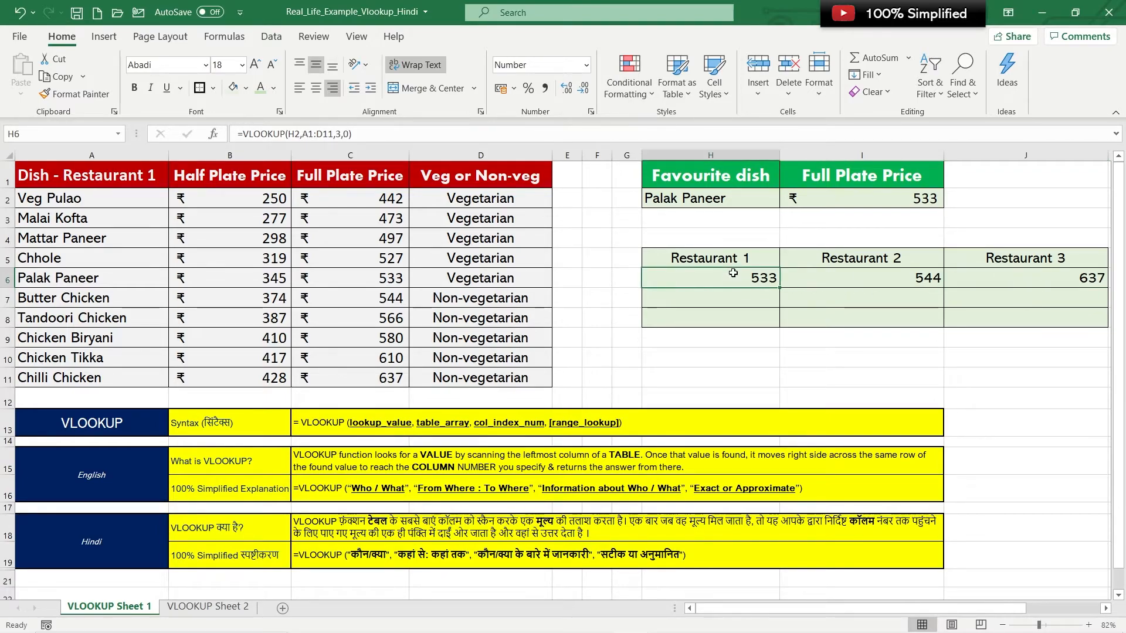
click(895, 283)
click(1049, 275)
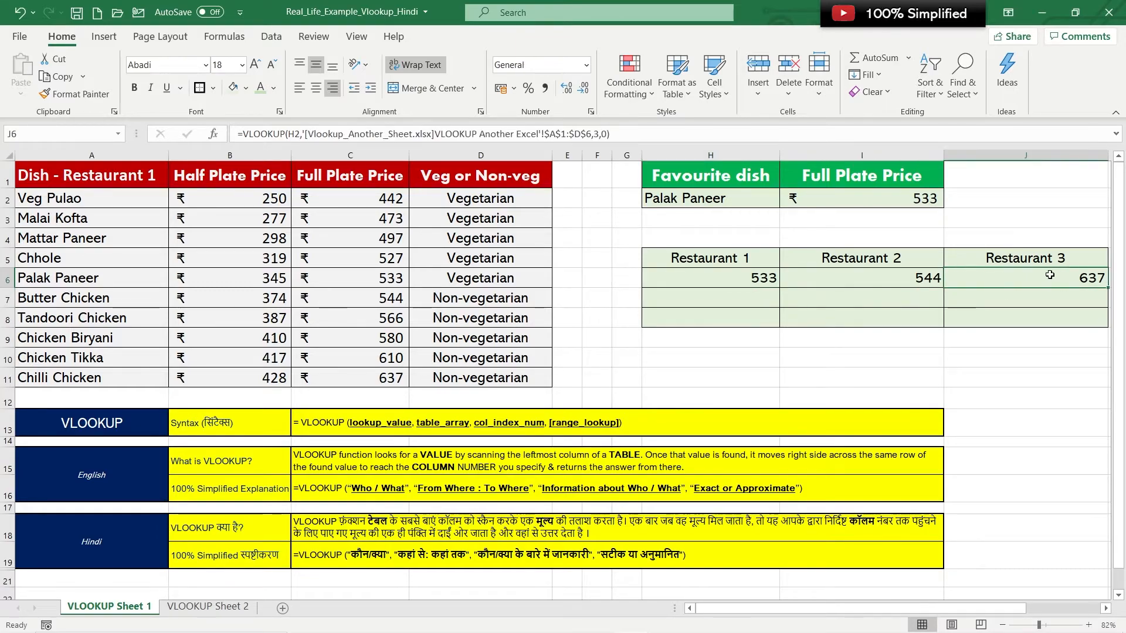